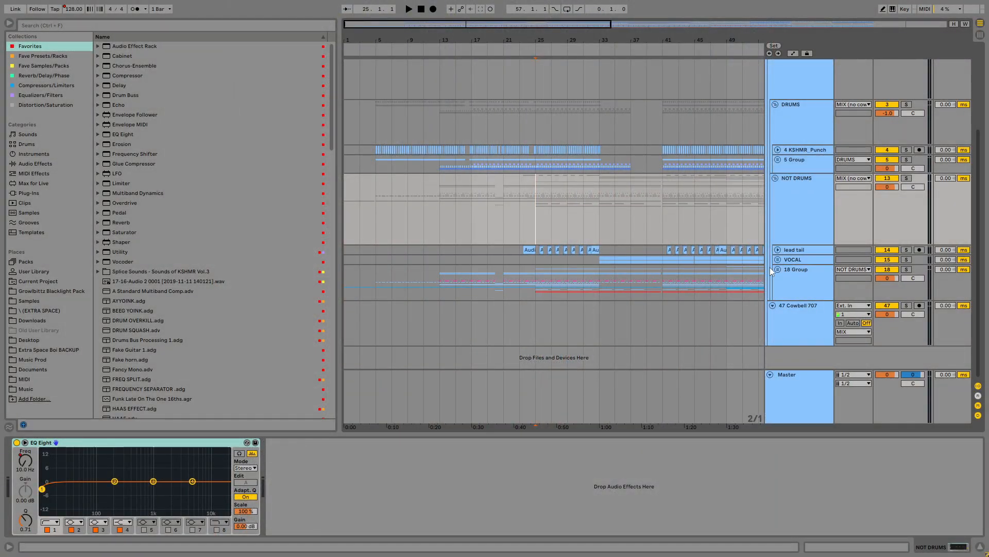
Step: Look over the lead tail, VOCAL and 18 Group tracks in the arrangement
scroll(643, 251, "down", 3)
scroll(643, 251, "down", 2)
left_click(529, 237)
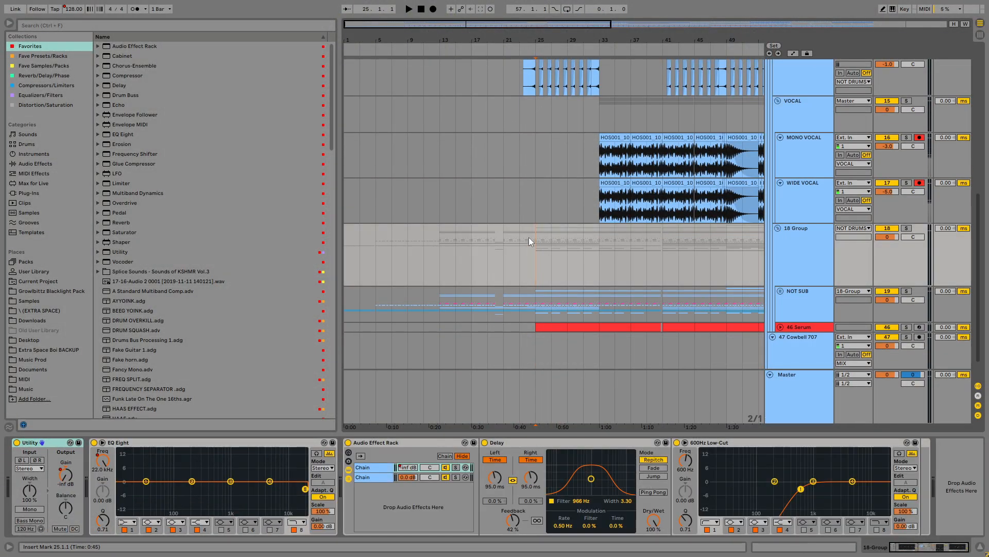
scroll(592, 282, "up", 5)
scroll(553, 286, "down", 4)
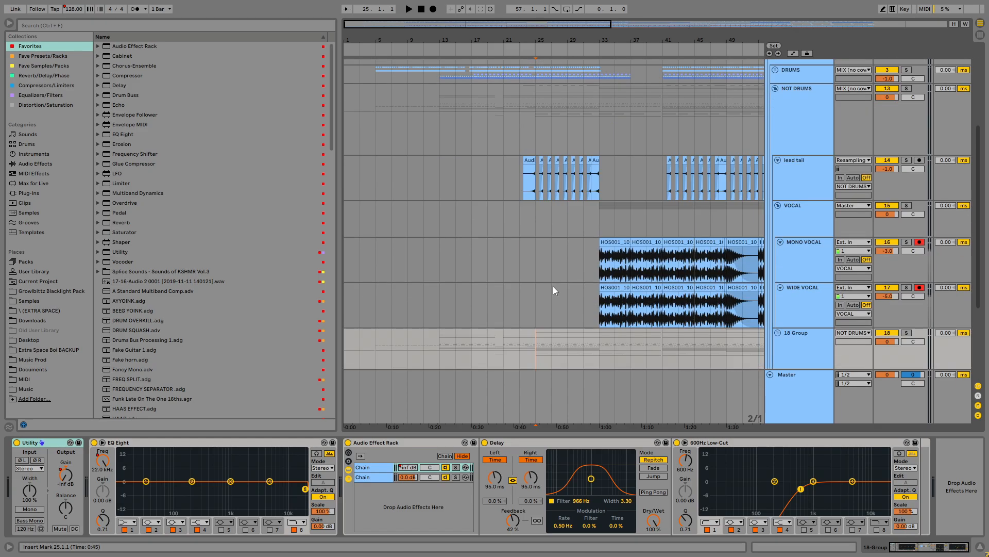
left_click(439, 178)
scroll(462, 171, "down", 2)
left_click_drag(459, 140, 479, 149)
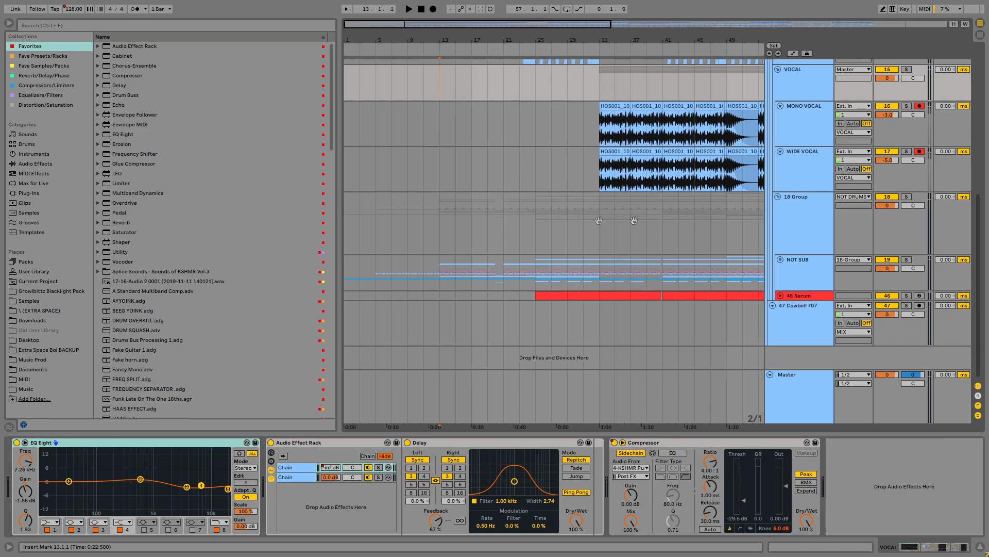
Step: Unfold the NOT SUB group and its nested groups to reach the SFX SAMPLES tracks
left_click(779, 261, "alt")
left_click(784, 248, "alt")
left_click_drag(618, 177, 646, 145)
scroll(646, 144, "down", 2)
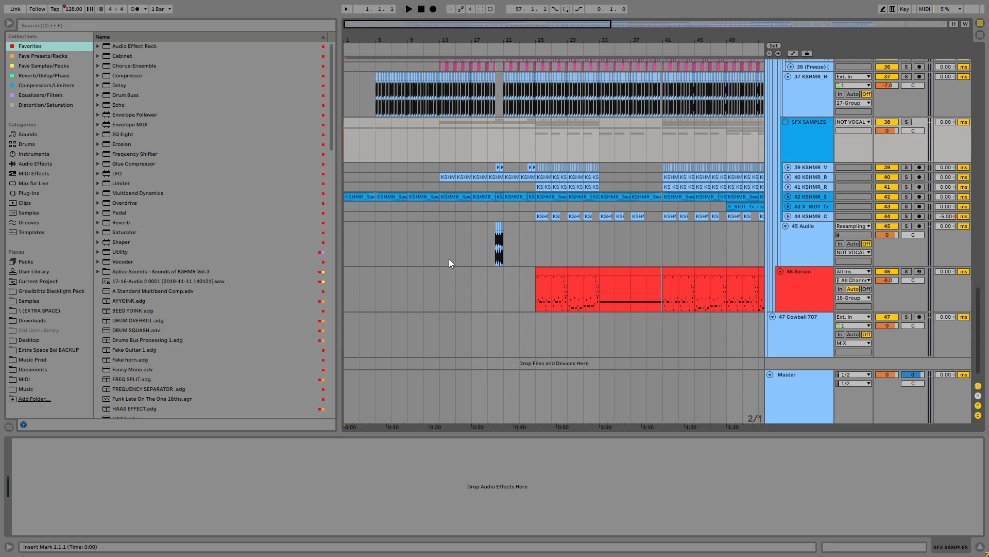
Step: Select the first KSHMR_Sweep_Down clip on track 42 and expand all the SFX SAMPLES tracks to show their waveforms
left_click(374, 196)
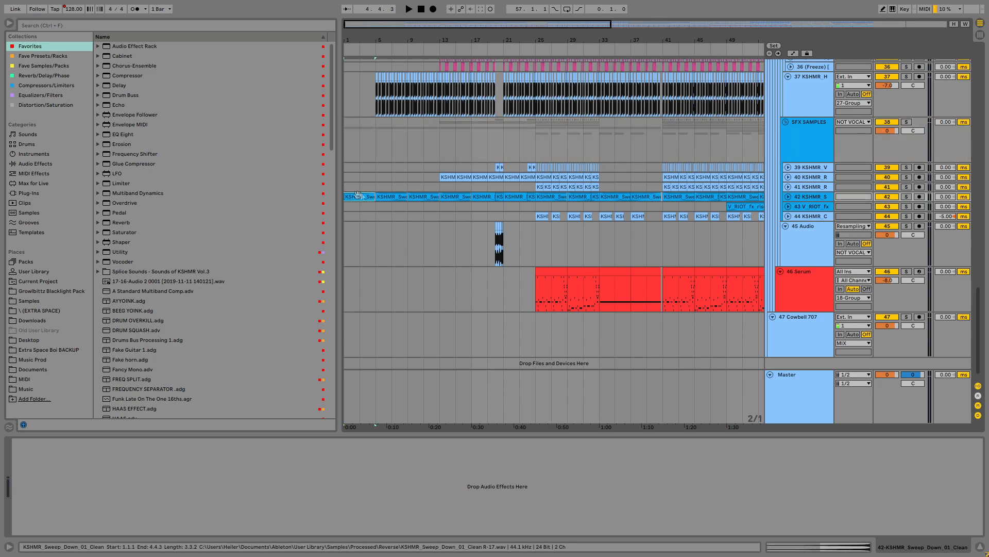
left_click(789, 197, "alt")
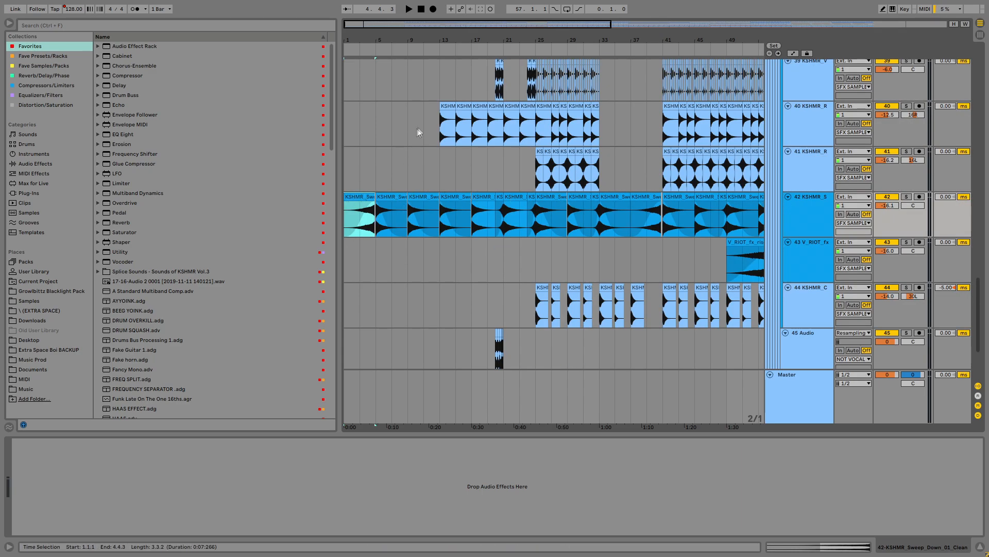
scroll(656, 289, "up", 5)
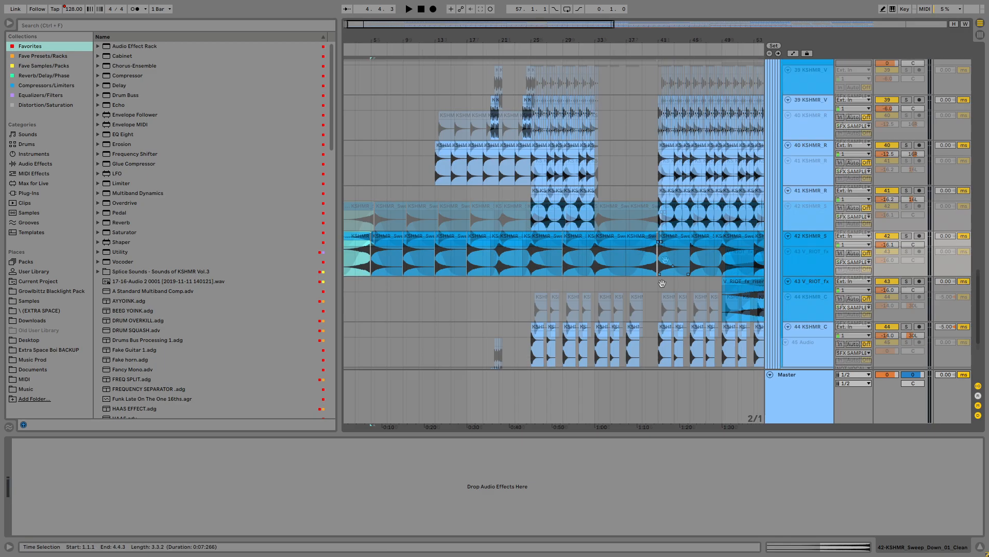
Step: Look over the clips on SFX sample tracks 39 to 44 and the 45 Audio track along the timeline
left_click_drag(656, 289, 665, 133)
left_click_drag(635, 179, 592, 232)
scroll(451, 154, "up", 6)
scroll(452, 155, "down", 7)
left_click_drag(473, 263, 497, 117)
left_click_drag(605, 178, 540, 136)
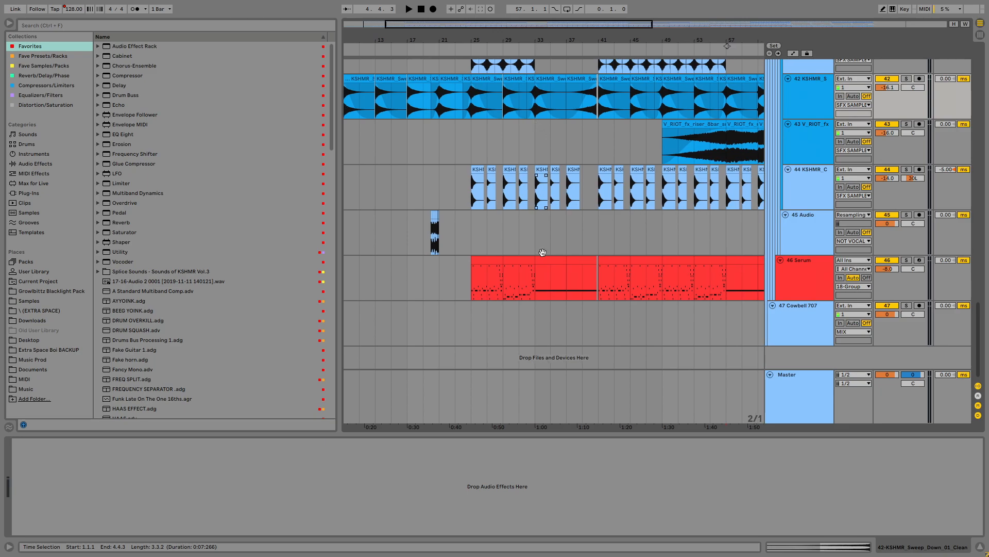
left_click_drag(529, 243, 543, 284)
Step: Solo the 45 Audio track and play its chopped Audio 2 clips from bar 20
scroll(503, 301, "up", 5)
left_click(461, 304)
scroll(462, 304, "up", 2)
key("s")
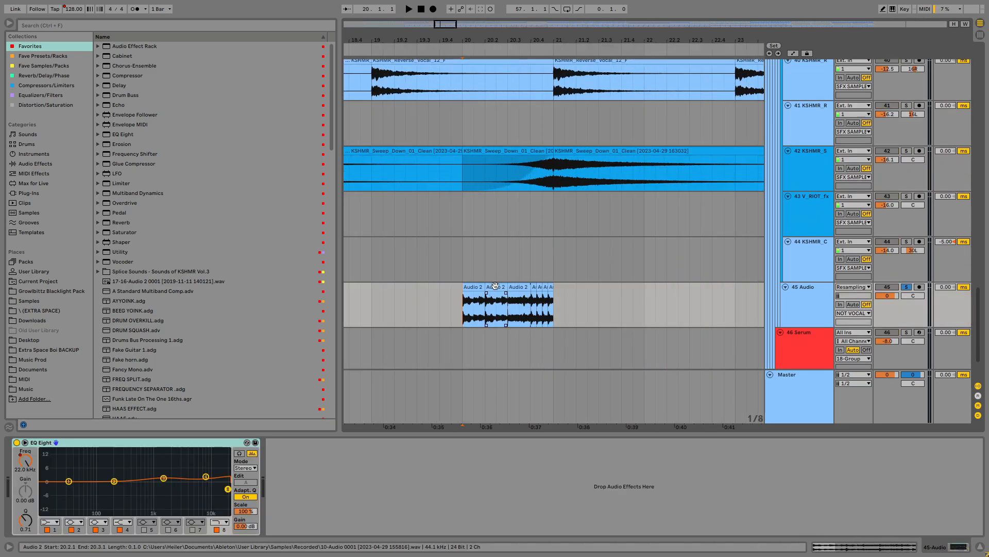
key("space")
key("space")
left_click(462, 277)
left_click(462, 292)
Step: Examine the sweep and reverse vocal tracks before bar 20, ending on the chopped clips of the 45 Audio track
scroll(462, 291, "down", 8)
left_click_drag(459, 150, 464, 326)
left_click_drag(412, 155, 407, 304)
scroll(401, 212, "up", 5)
left_click_drag(471, 147, 528, 62)
left_click_drag(392, 350, 536, 98)
left_click_drag(426, 231, 448, 309)
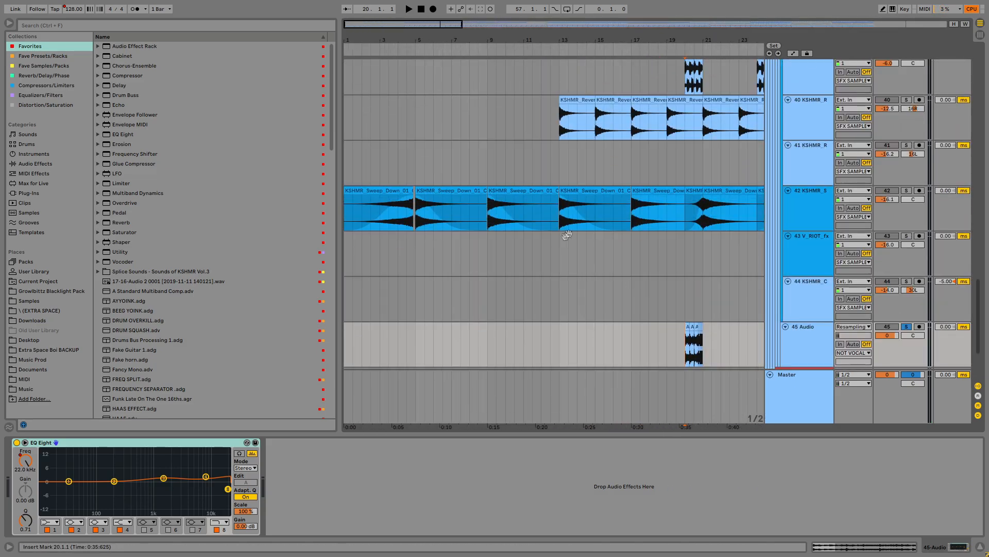
left_click_drag(657, 115, 549, 376)
left_click_drag(698, 155, 688, 77)
left_click_drag(587, 371, 623, 187)
scroll(624, 187, "up", 10)
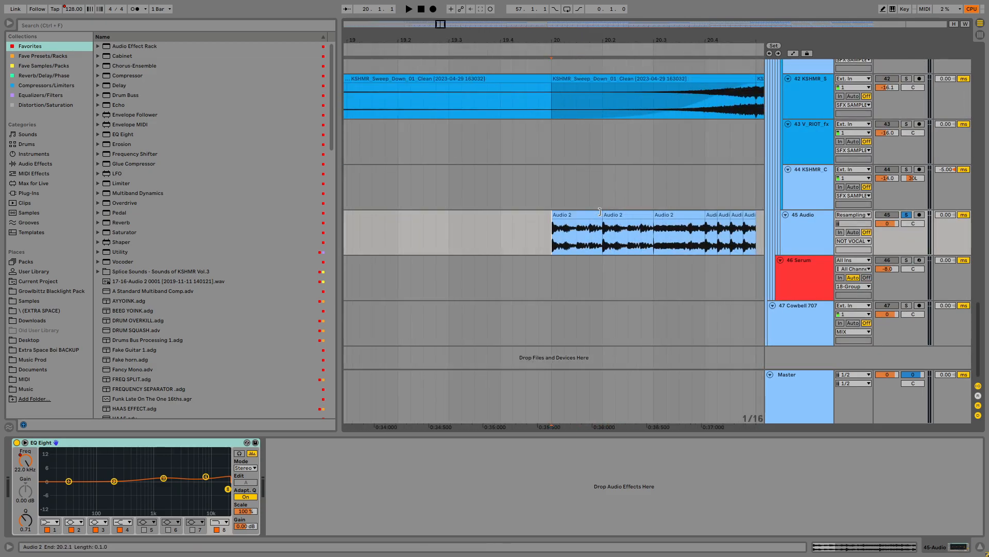
Step: Reverse the Audio 2 clip at bar 20 on the 45 Audio track and play it back
key("r")
key("space")
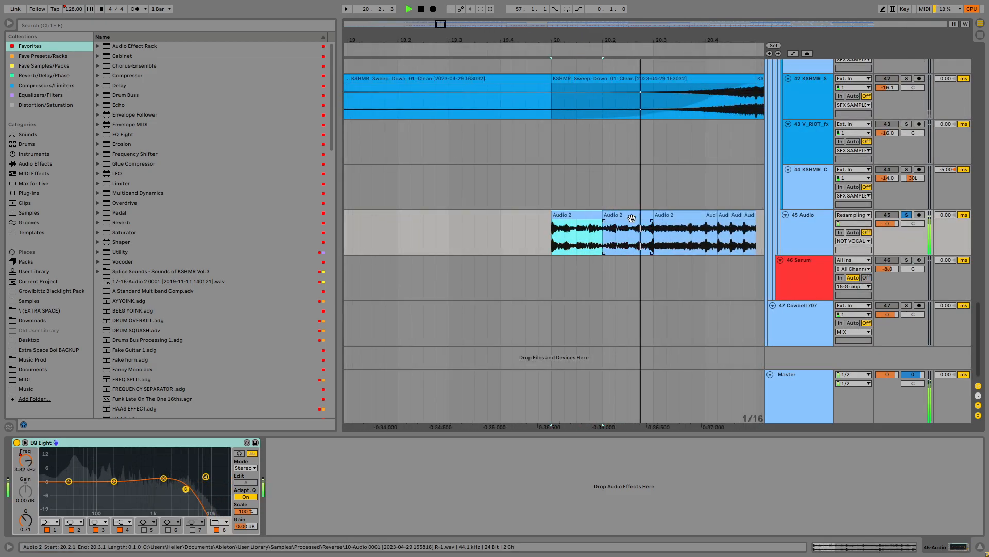
key("space")
Step: Audition the small gap between the first two sweep clips just before bar 5 on track 42
scroll(614, 207, "down", 10)
left_click_drag(614, 207, 372, 258)
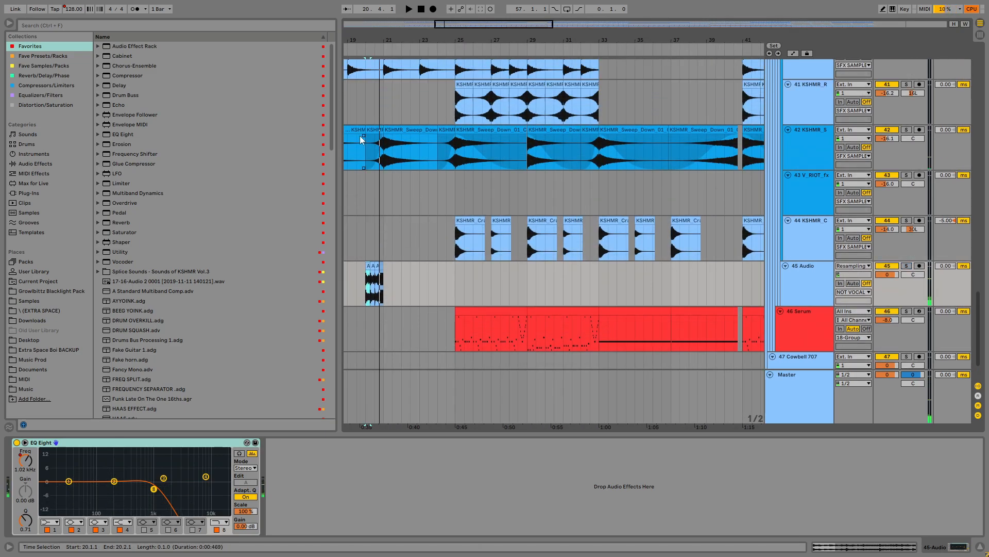
scroll(381, 175, "left", 10)
scroll(381, 175, "up", 3)
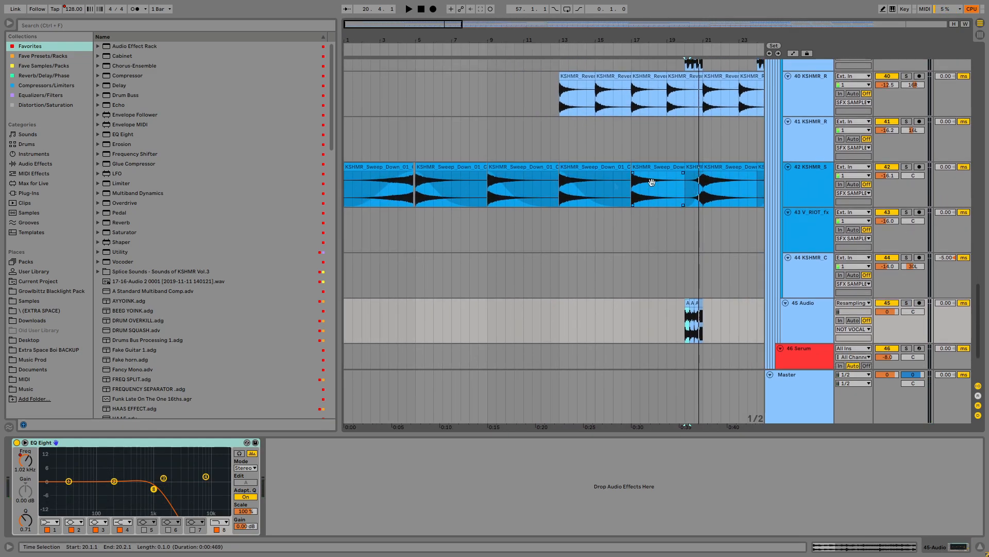
left_click(403, 181)
left_click(404, 180)
scroll(407, 180, "up", 6)
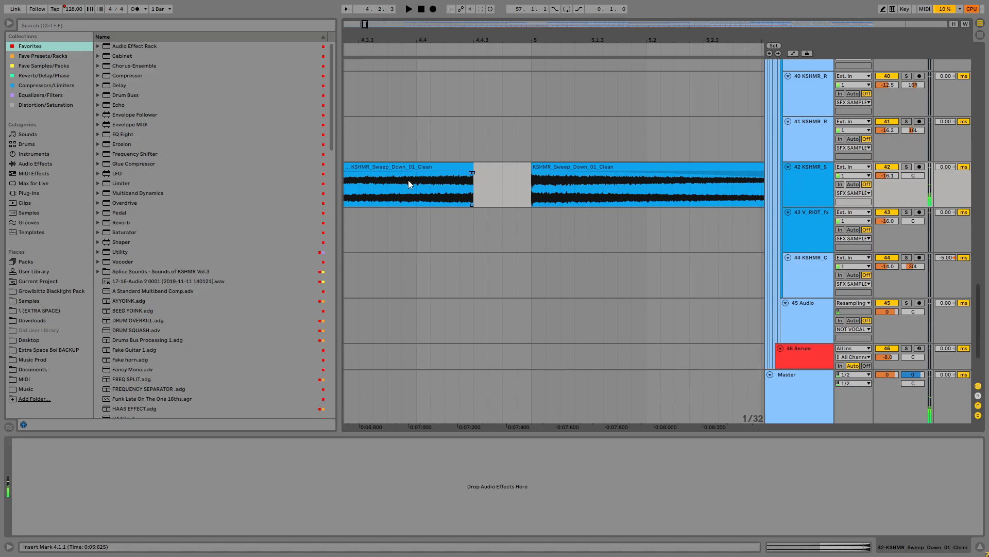
key("space")
key("space")
scroll(499, 190, "down", 10)
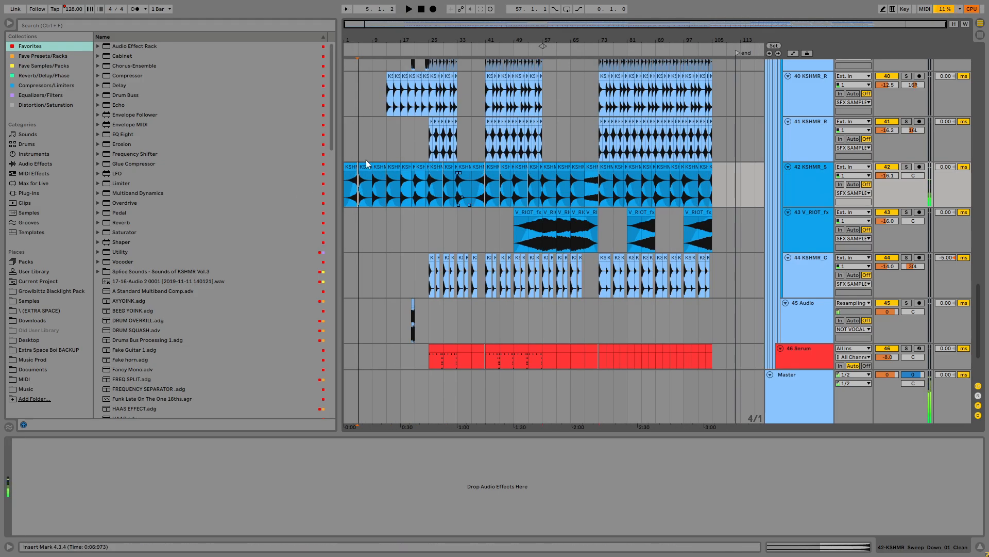
Step: Solo track 37 and play its first KSHMR_Hardstyle kick clip at bar 5
left_click(363, 147)
scroll(363, 146, "up", 4)
left_click_drag(366, 145, 562, 336)
scroll(418, 292, "up", 6)
left_click(384, 299)
left_click_drag(419, 269, 483, 248)
left_click(435, 266)
key("s")
key("space")
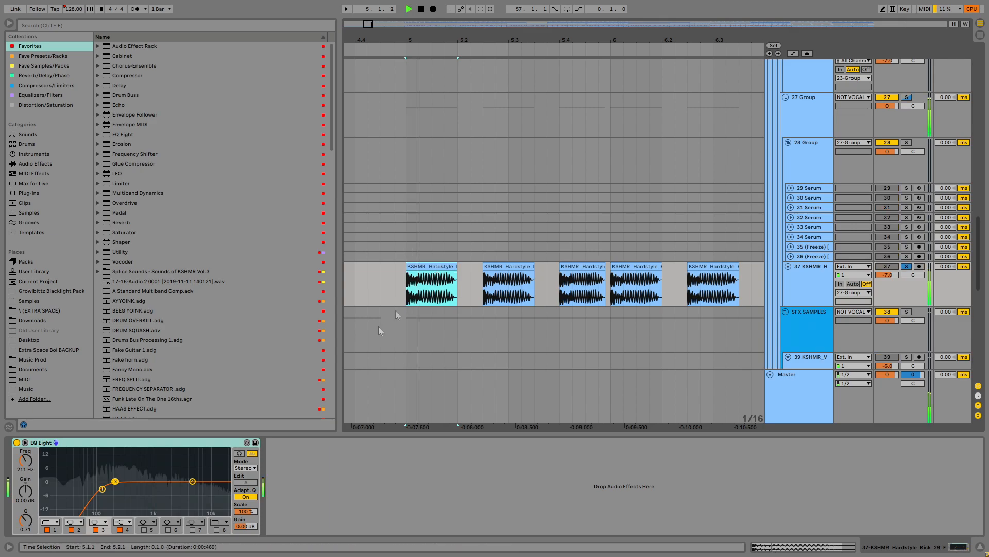
key("space")
Step: Replay the KSHMR_Hardstyle kick clip at bar 5 and check it against the track's EQ Eight curve
right_click(454, 249)
left_click(414, 265)
key("space")
key("space")
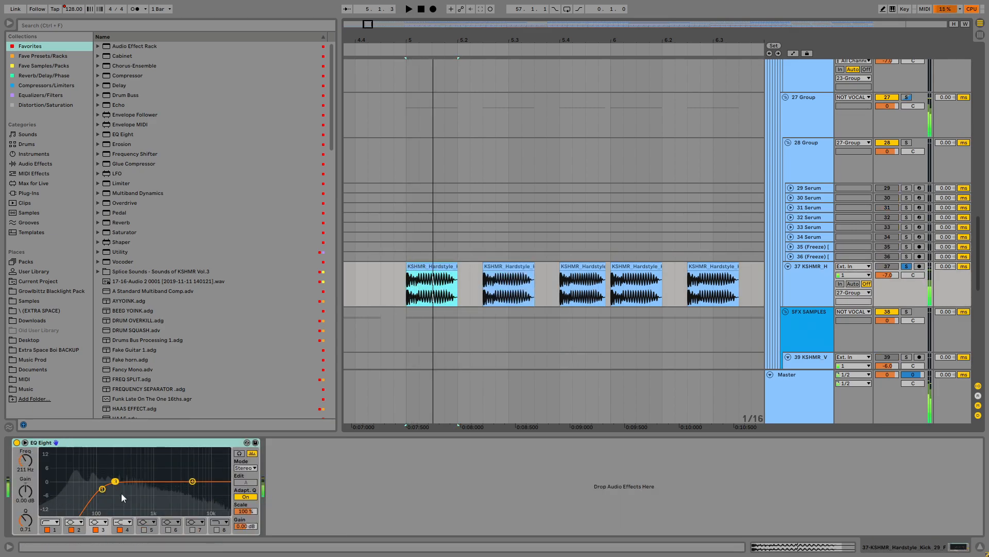
left_click_drag(121, 493, 107, 478)
key("space")
left_click(423, 266)
scroll(416, 276, "down", 10)
scroll(417, 278, "up", 5)
left_click_drag(416, 278, 793, 286)
key("space")
Step: Show the automation lanes and place the insert marker at 5.1.1 on the 18 Group's Utility Gain envelope
scroll(505, 285, "up", 3)
left_click_drag(571, 127, 525, 375)
left_click_drag(543, 285, 621, 127)
key("a")
left_click_drag(567, 83, 446, 117)
left_click_drag(498, 194, 490, 222)
left_click(490, 221)
scroll(528, 246, "up", 8)
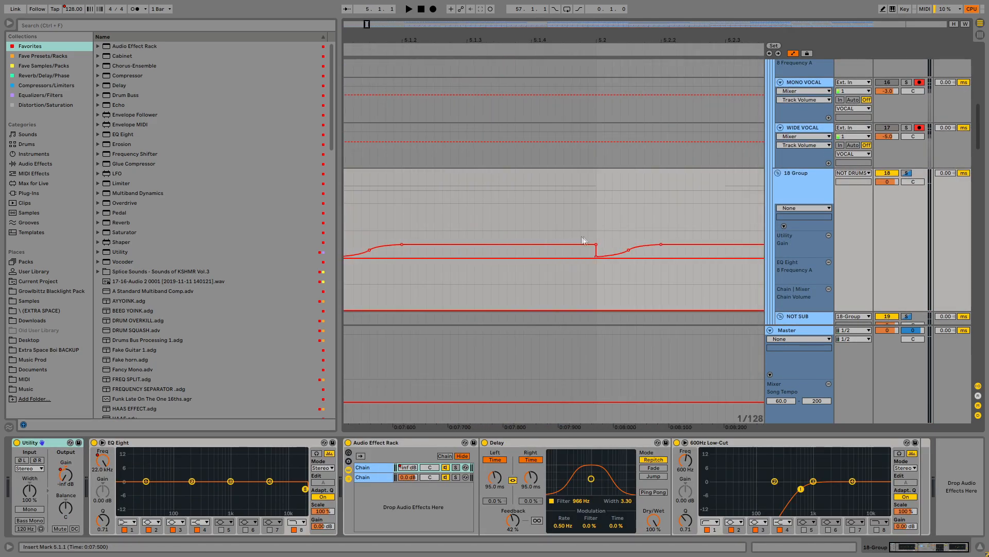
Step: Move the 18 Group's Utility Gain breakpoint at beat 5.2 slightly earlier so the drop into the dip slopes
scroll(596, 243, "down", 8)
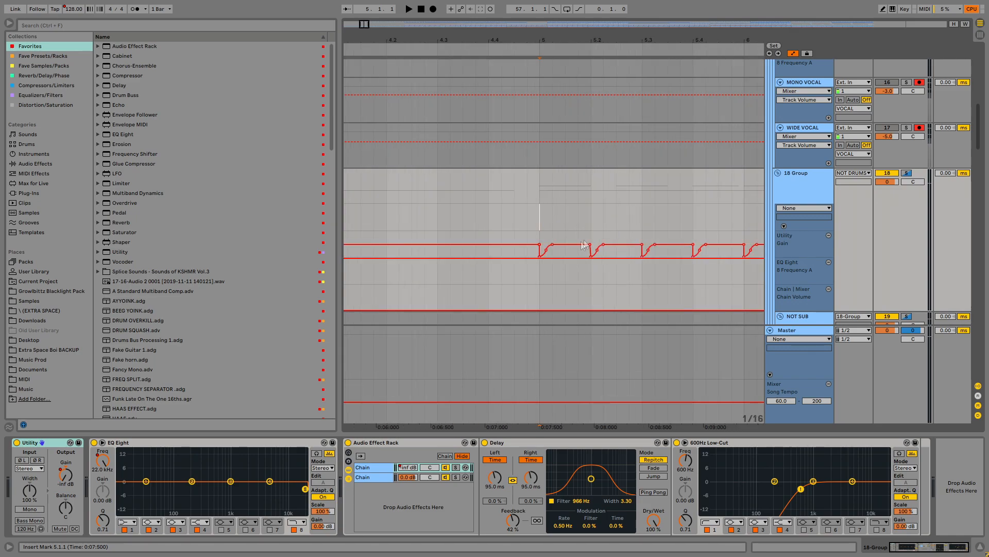
scroll(597, 247, "up", 4)
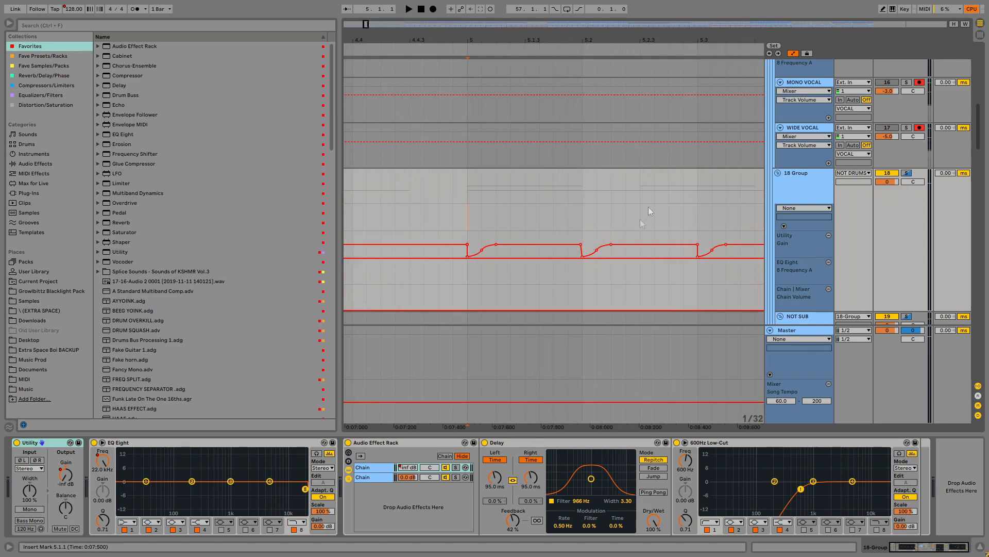
scroll(587, 252, "up", 5)
left_click_drag(554, 244, 549, 242)
scroll(534, 242, "down", 5)
right_click(472, 229)
left_click(481, 233)
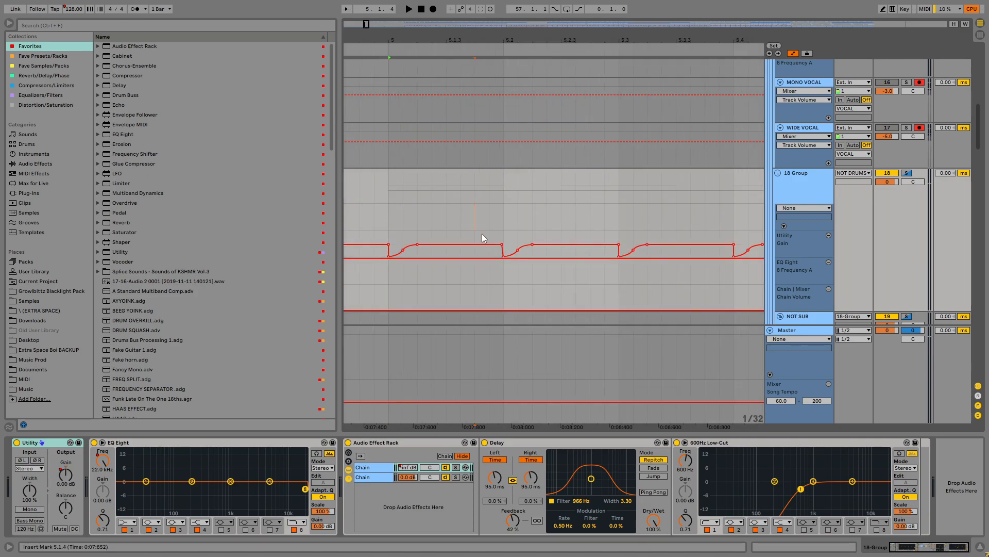
Step: Inspect the 18 Group's gain dip between 5.1.1 and 5.2.1 and the sloped drop before beat 5.2
left_click_drag(391, 235, 509, 236)
scroll(364, 235, "up", 2)
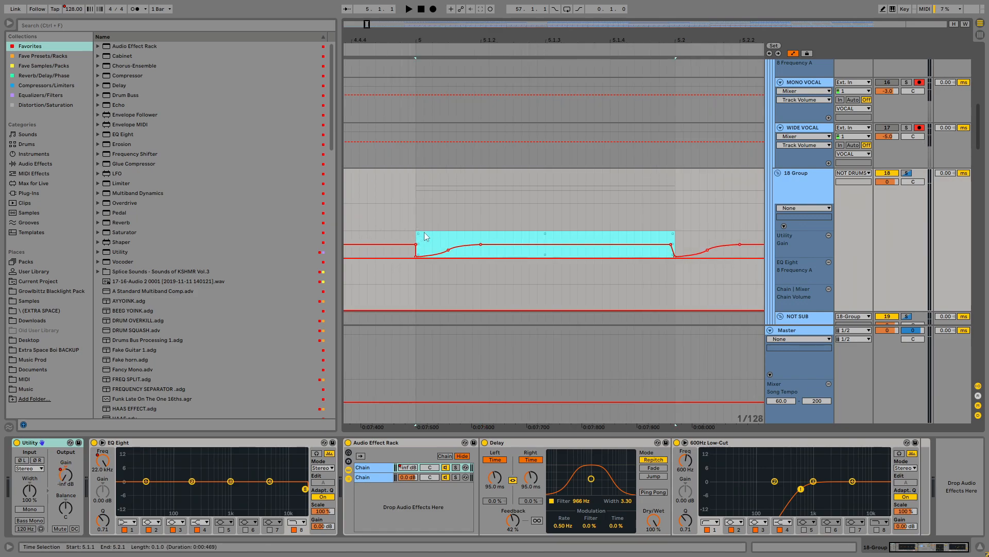
left_click(418, 233)
scroll(675, 244, "up", 3)
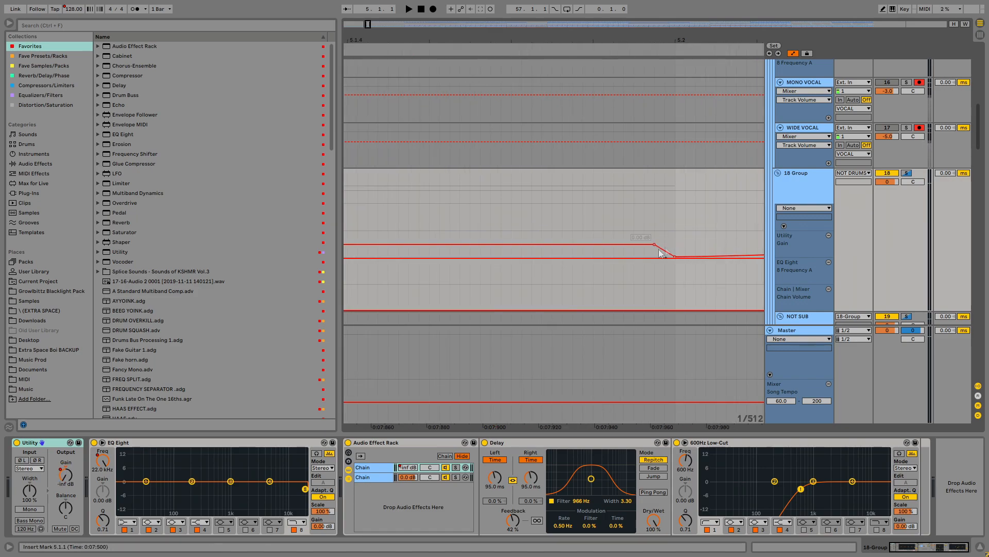
mouse_move(654, 244)
left_mouse_down()
mouse_move(623, 245)
mouse_move(654, 245)
left_mouse_up()
scroll(676, 234, "down", 6)
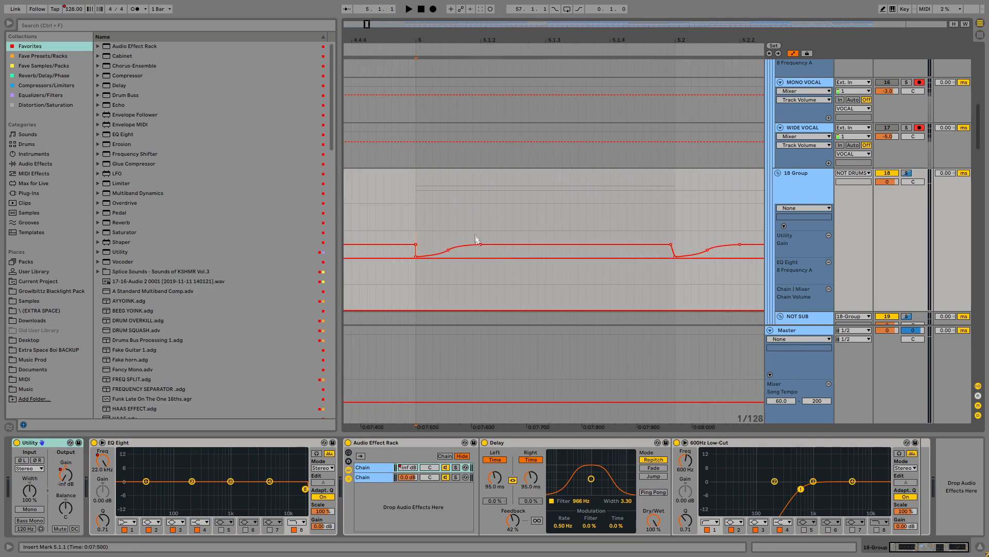
scroll(420, 246, "down", 8)
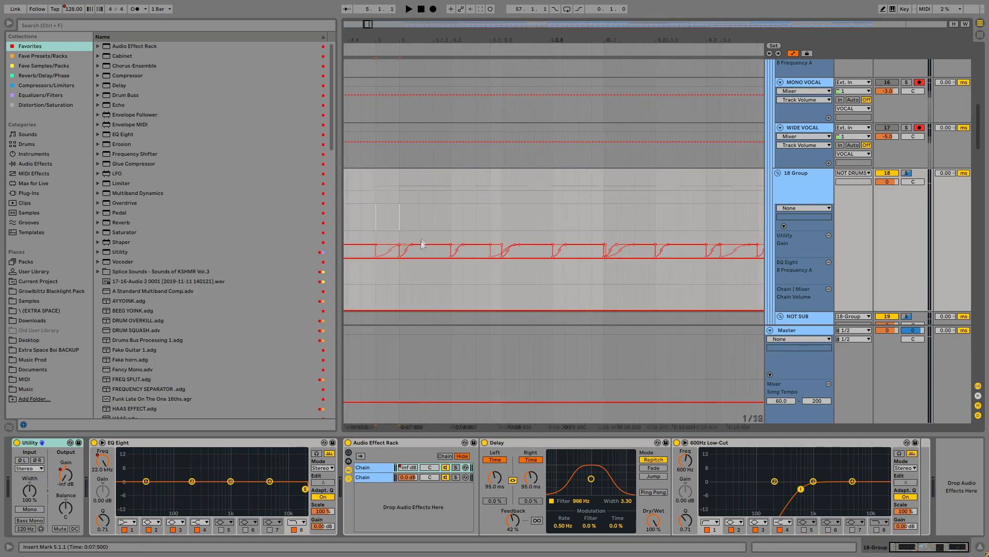
Step: Hide the automation lanes and solo the DRUMS group for playback from bar 5
left_click_drag(417, 213, 684, 230)
key("a")
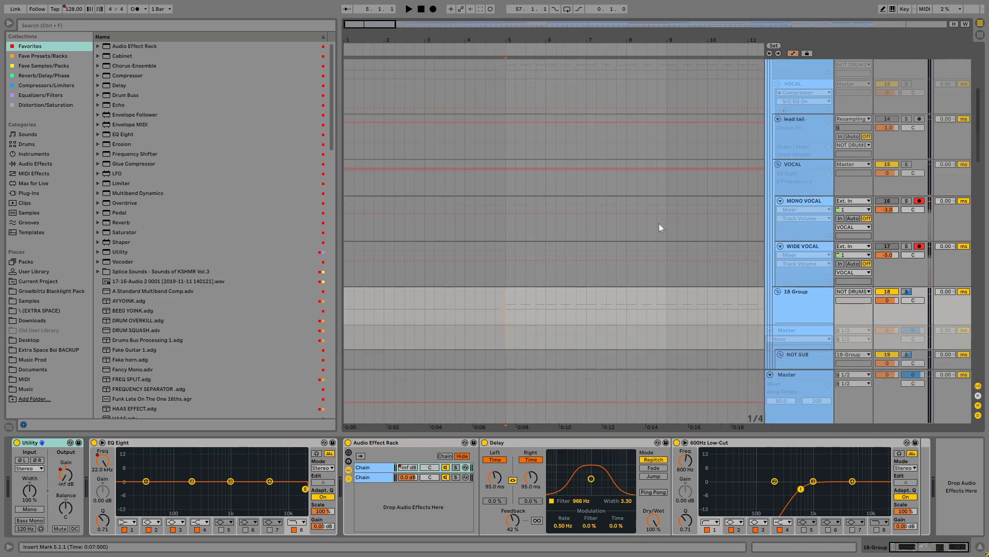
left_click_drag(610, 199, 524, 243)
left_click(906, 224)
key("space")
key("space")
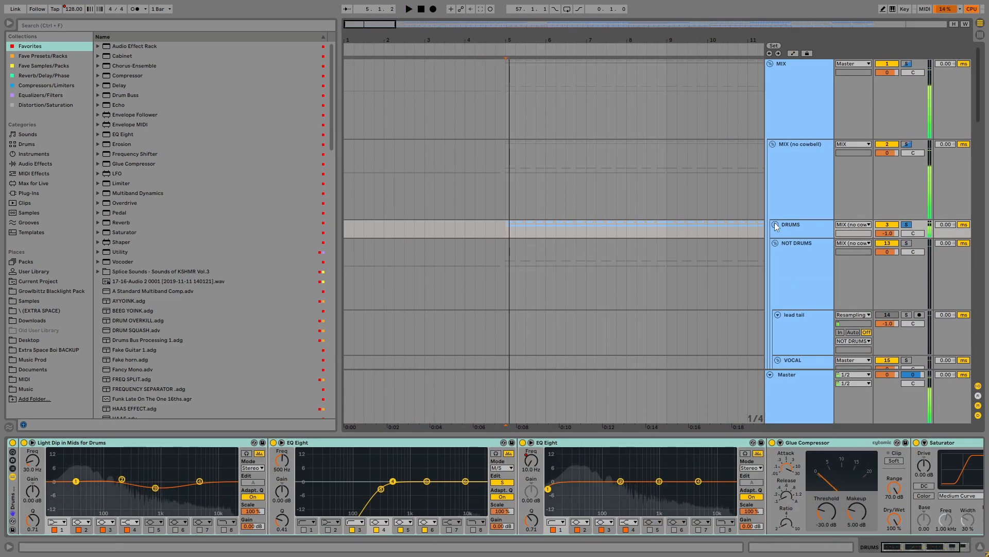
Step: Unfold the DRUMS group and audition the soloed KSHMR_Punchy kick clip at bar 5 with its Frequency Shifter
left_click(775, 225)
scroll(536, 276, "down", 1)
scroll(506, 240, "up", 3)
left_click(512, 237)
scroll(503, 233, "up", 2)
left_click(59, 456)
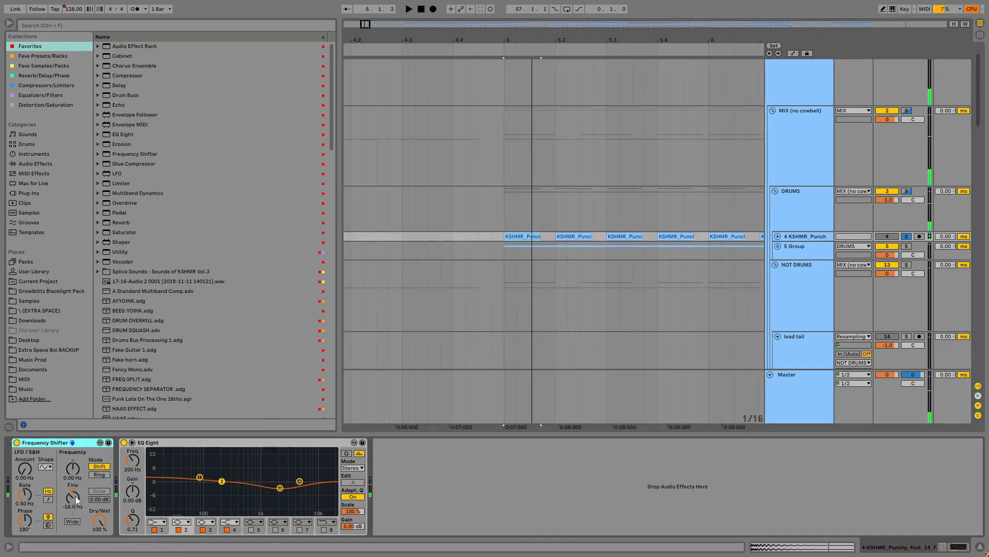
Step: Compare the punchy kick with the Frequency Shifter off and on, and inspect band 3 of its EQ Eight
left_click(17, 442)
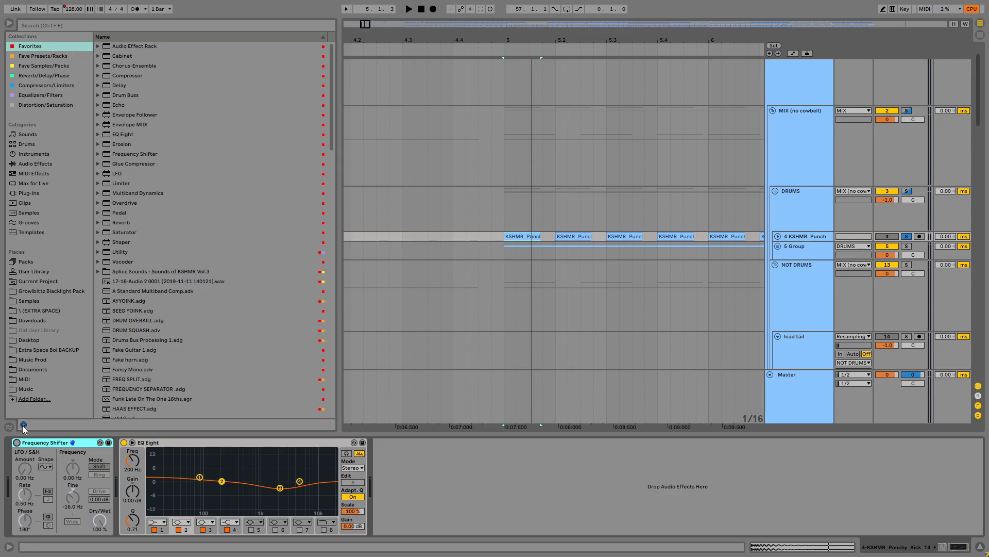
key("space")
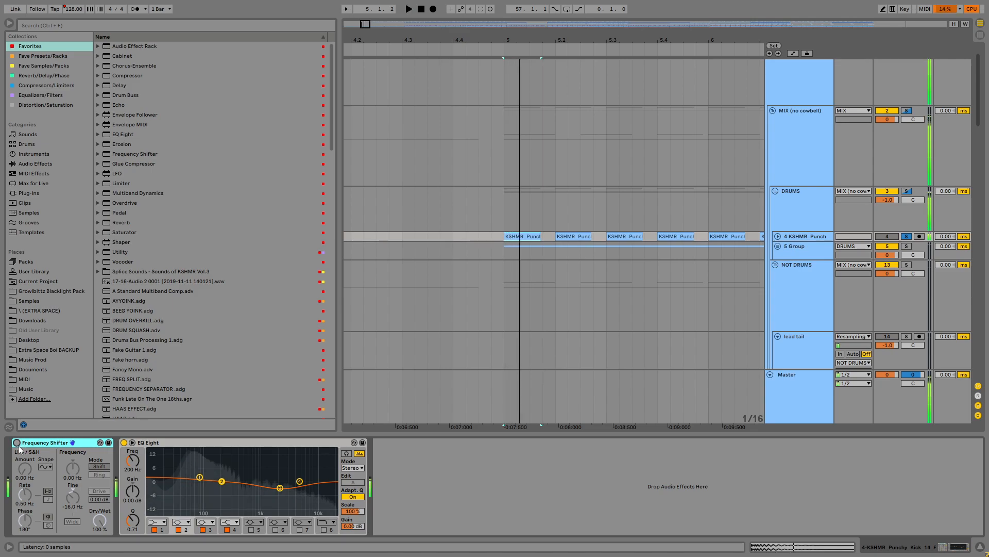
left_click(17, 442)
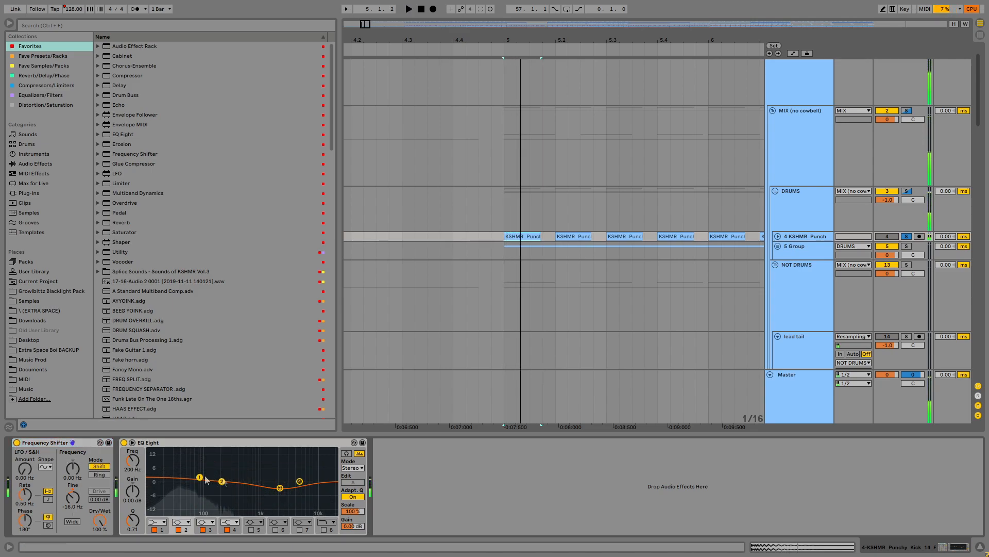
left_click(279, 487)
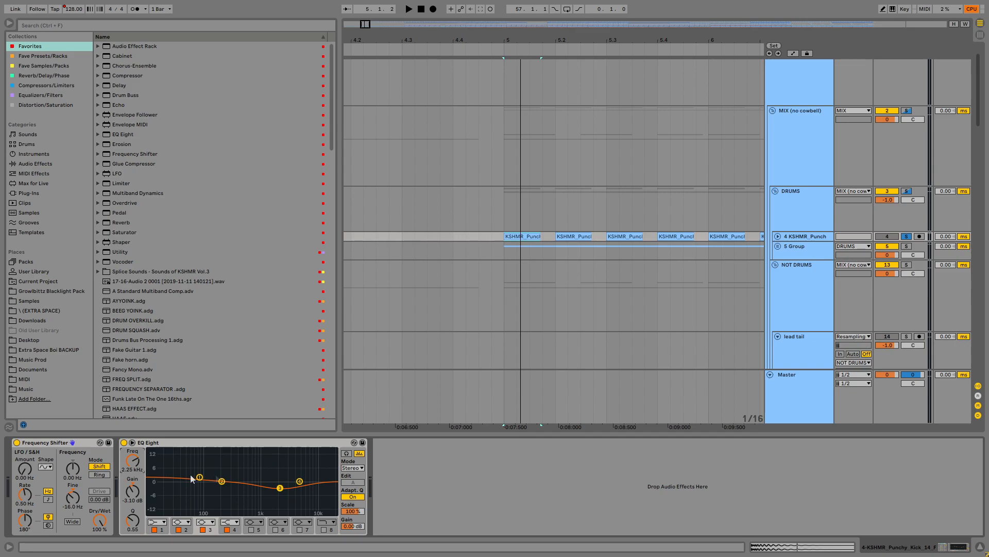
Step: Solo 5 Group alongside the punchy kick, unfold it and select its tracks' first beat at bar 5
scroll(526, 267, "down", 7)
scroll(672, 226, "down", 2)
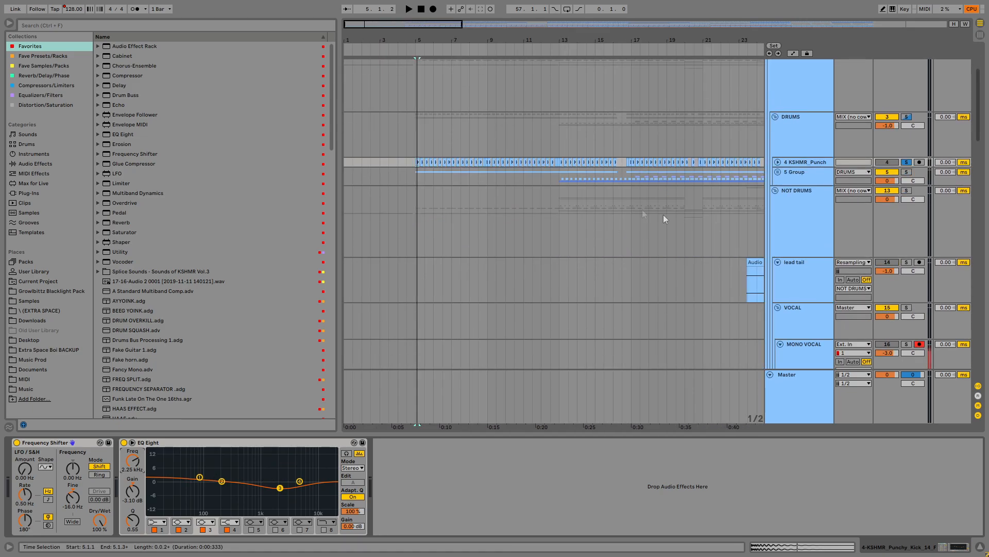
left_click(412, 175)
left_click(906, 172, "ctrl")
left_click(778, 172)
scroll(398, 226, "up", 3)
left_click(443, 263, "shift")
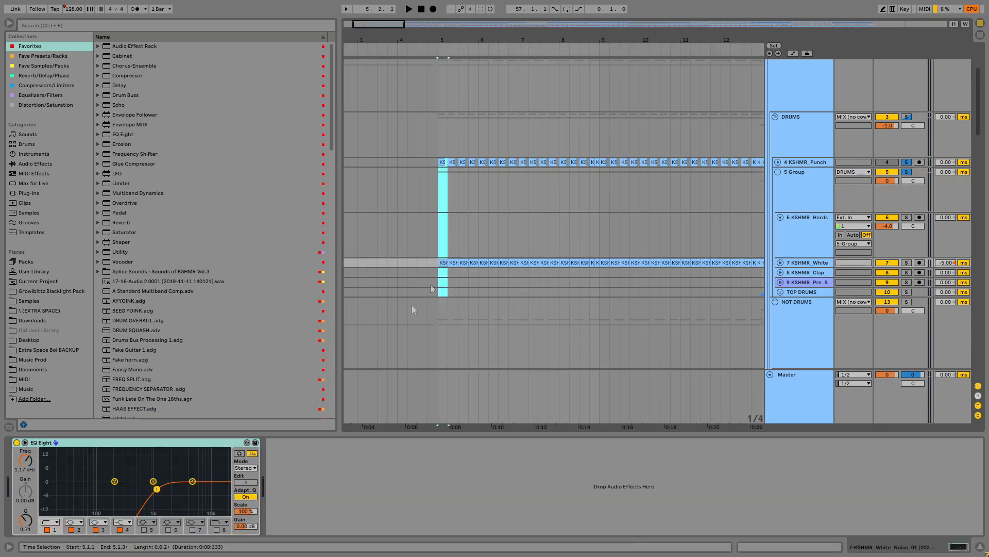
Step: Compare the EQ Eight settings on the clap and white noise tracks and play the drum layers from bar 5
left_click(431, 273)
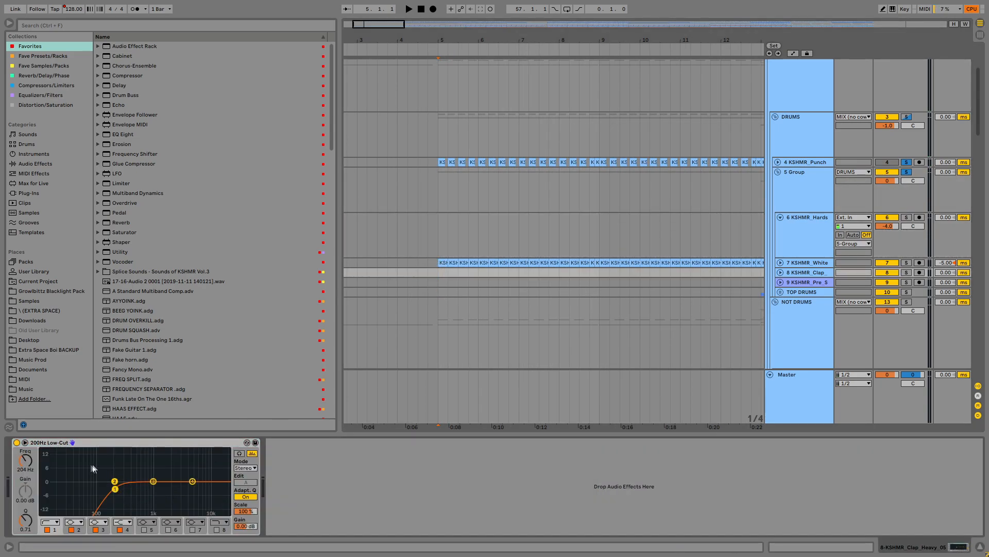
left_click(847, 262)
left_click(166, 499)
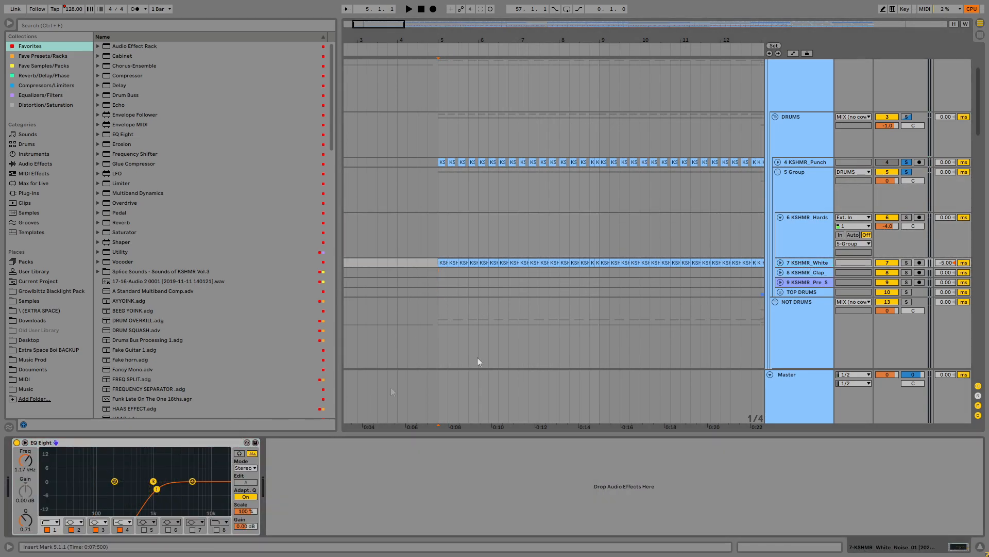
key("space")
scroll(625, 221, "down", 3)
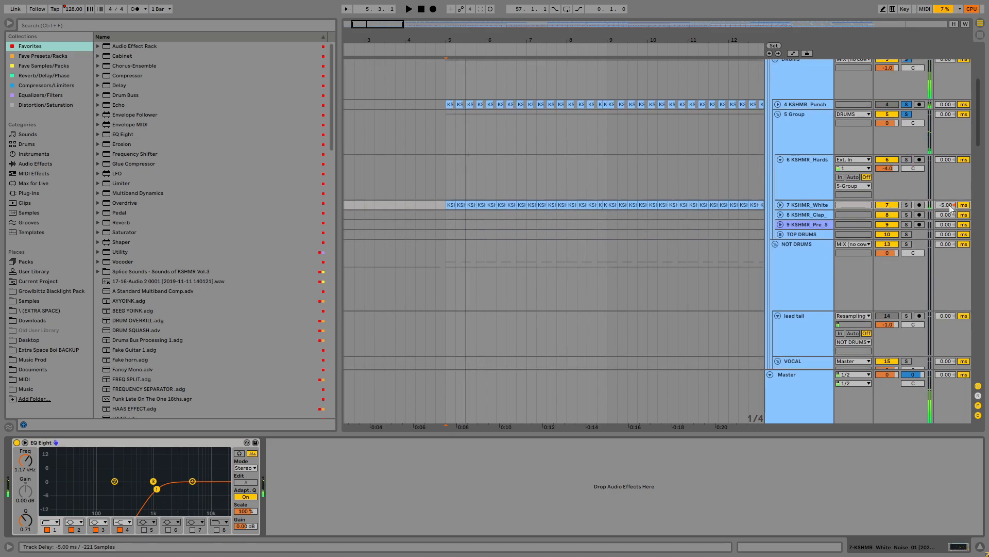
Step: Unfold the KSHMR_White noise track and examine the start of its clip at bar 5 up close
scroll(477, 206, "up", 8)
left_click(780, 206)
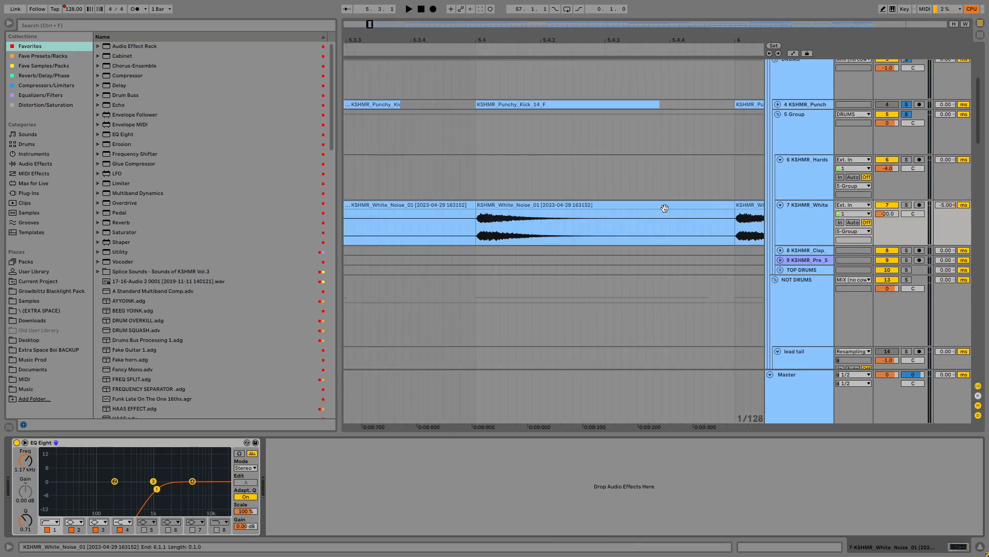
scroll(462, 225, "up", 6)
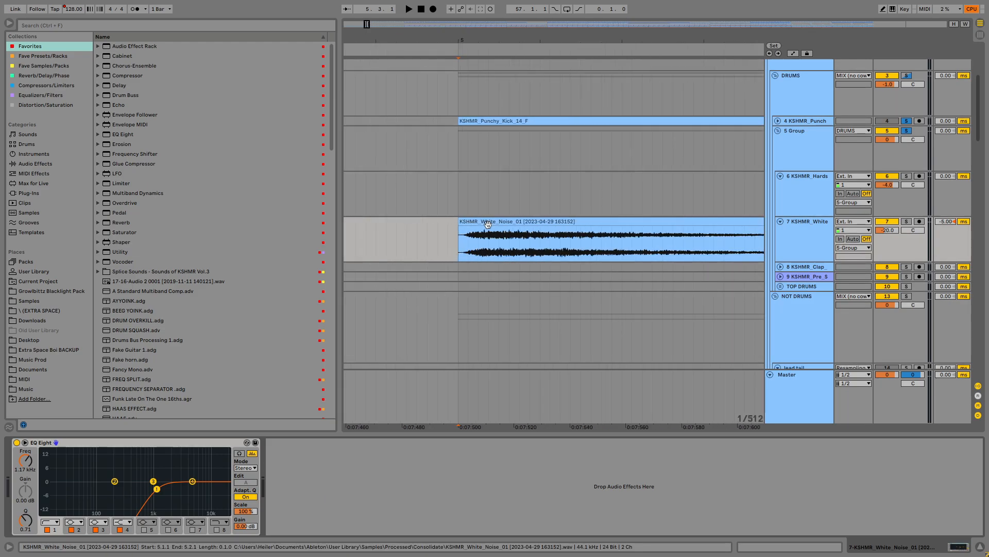
left_click(486, 223)
Step: Play the project from the selected white noise clip at bar 5
scroll(486, 224, "down", 6)
scroll(797, 238, "down", 1)
scroll(508, 227, "down", 6)
key("space")
left_click_drag(573, 244, 555, 170)
key("space")
left_click_drag(552, 123, 560, 218)
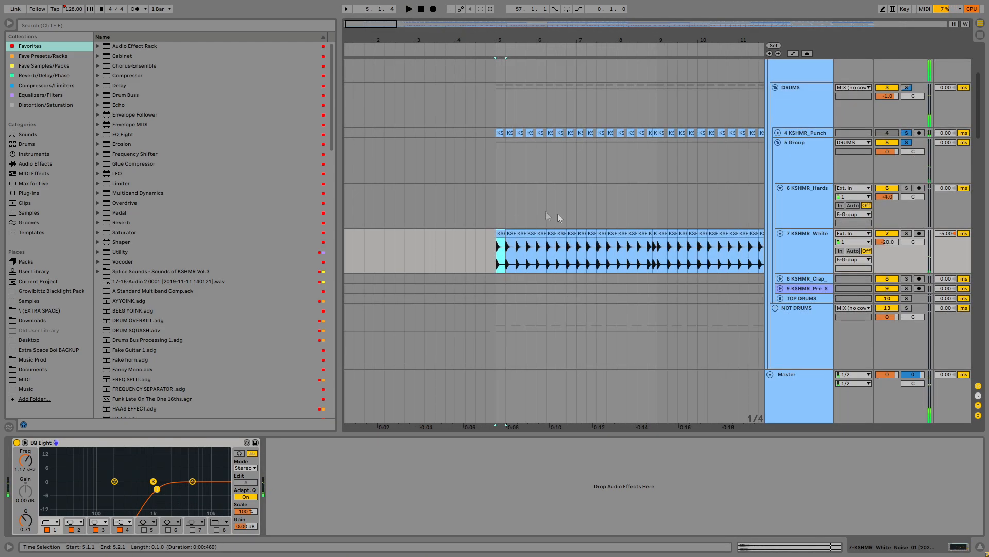
Step: Solo 29 Serum in 28 Group and play its first bar, from bar 13 to bar 14
left_click_drag(507, 166, 392, 302)
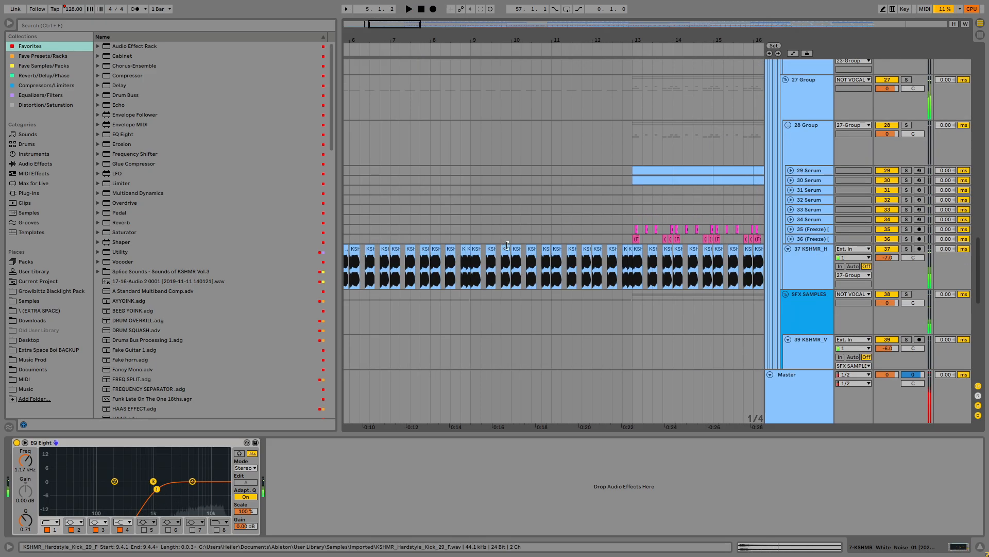
scroll(508, 180, "down", 3)
left_click(551, 150)
left_click_drag(558, 257, 499, 265)
scroll(498, 206, "up", 3)
key("space")
scroll(493, 176, "up", 2)
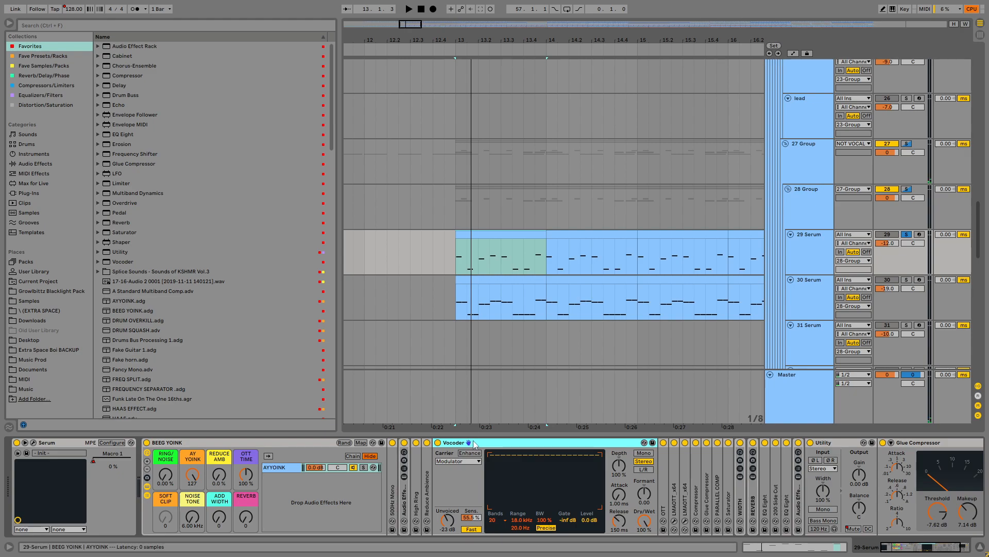
Step: Fold the Vocoder on 29 Serum, open the Serum instrument window and re-enable the overridden automation
double_click(475, 444)
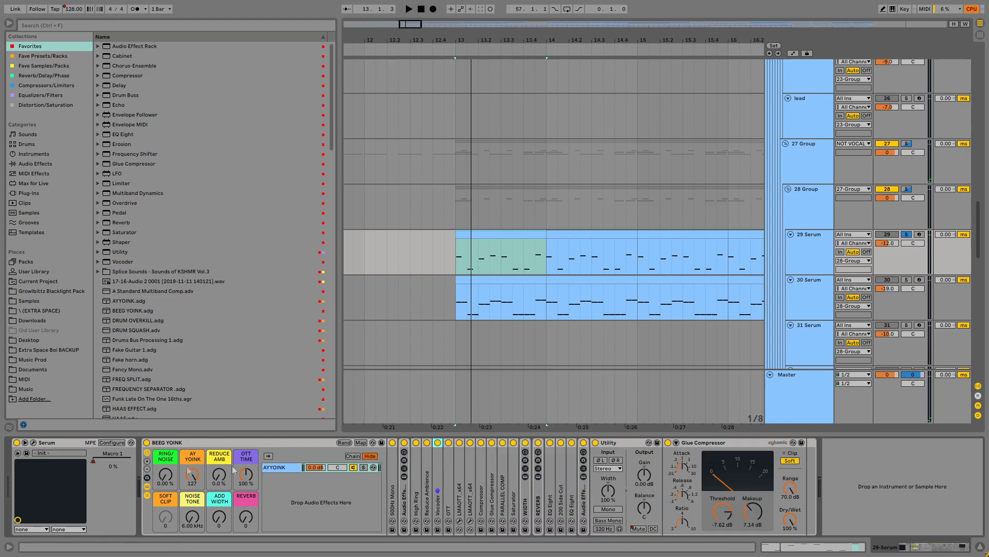
left_click(33, 443)
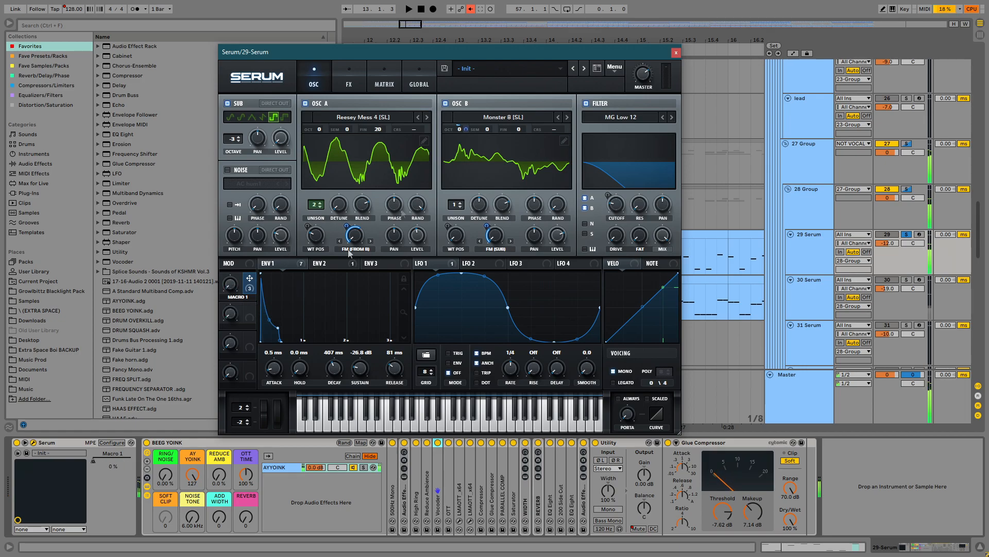
left_click(467, 8)
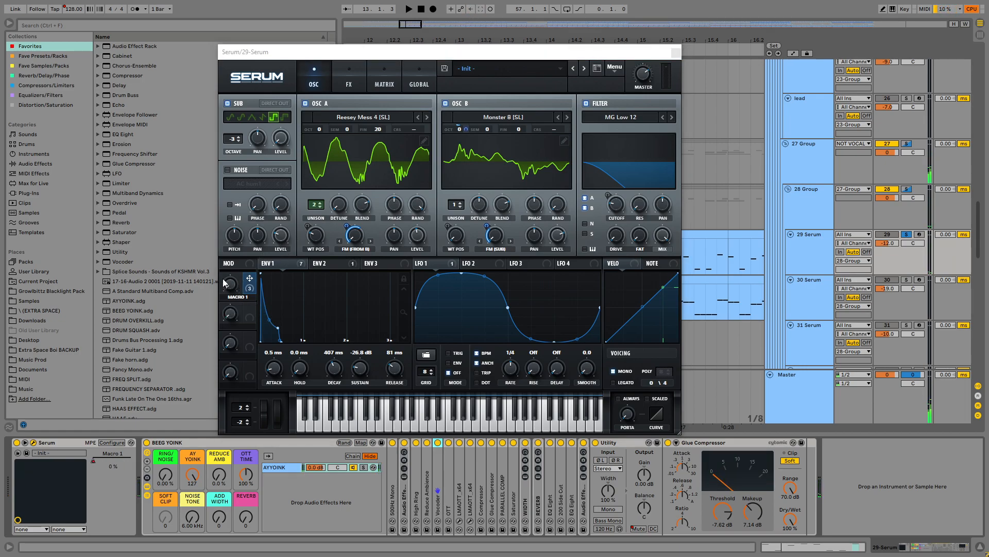
Step: Audition 29 Serum twice from bar 13 with Serum's Macro 1 raised to 100%, re-enabling the automation after each playback
left_click_drag(228, 283, 230, 227)
key("space")
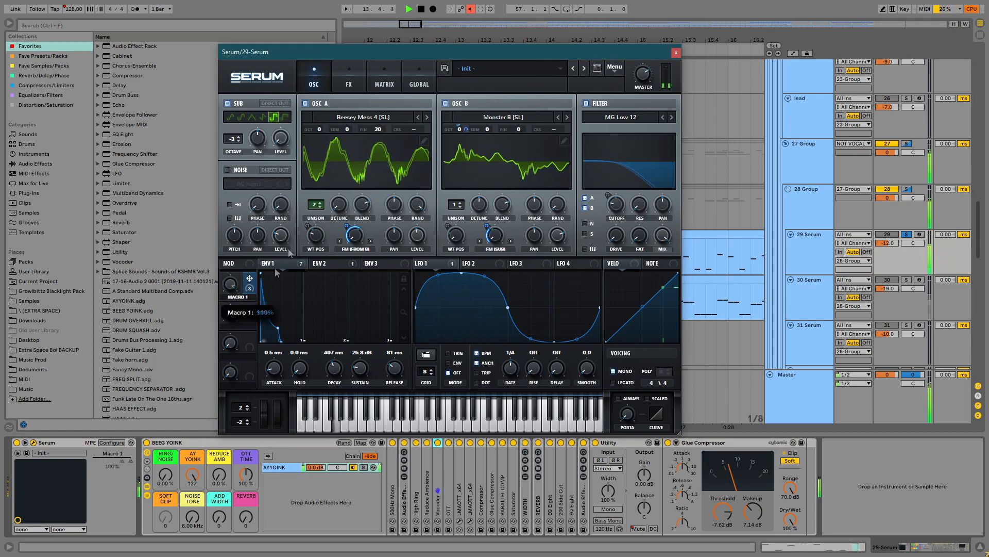
key("space")
left_click(471, 9)
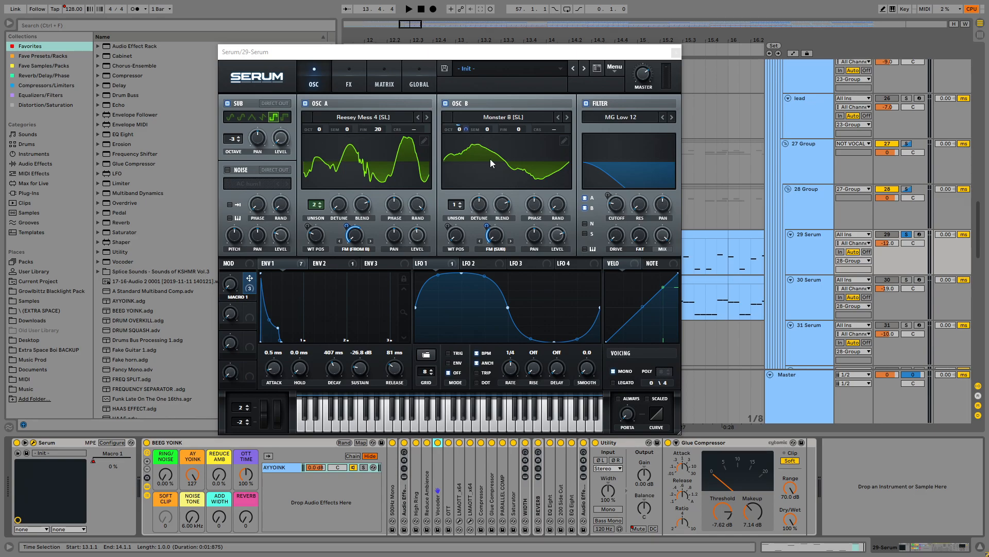
left_click_drag(230, 282, 315, 182)
key("space")
left_click(470, 9)
key("space")
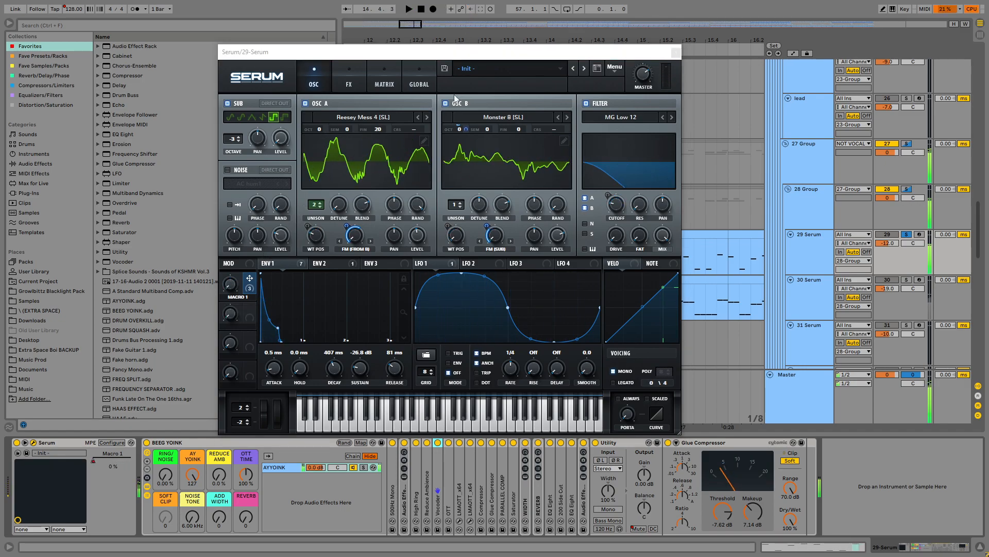
Step: Close the Serum window and show the automation lanes of 29 Serum around bar 13
left_click(676, 54)
key("a")
scroll(479, 276, "down", 10)
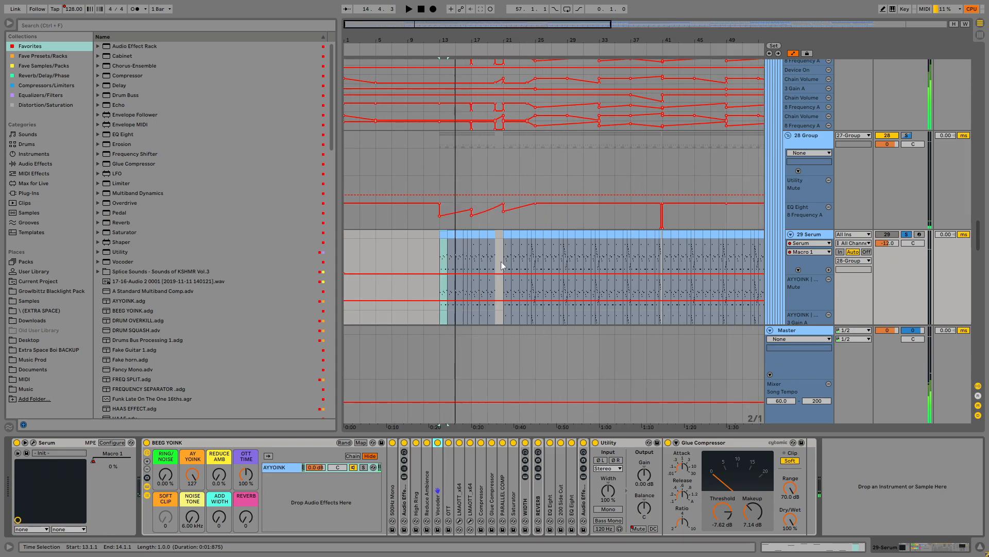
scroll(572, 266, "up", 5)
key("z")
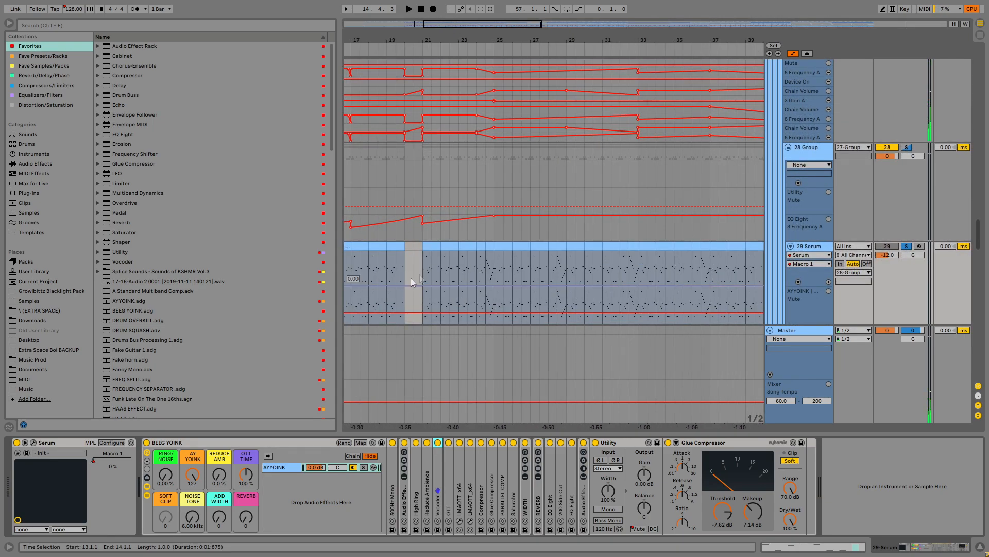
Step: Try drawing two raised Macro 1 automation steps in bar 13 of 29 Serum during playback and undo the second one
key("b")
left_click(518, 253)
key("space")
left_click(647, 260)
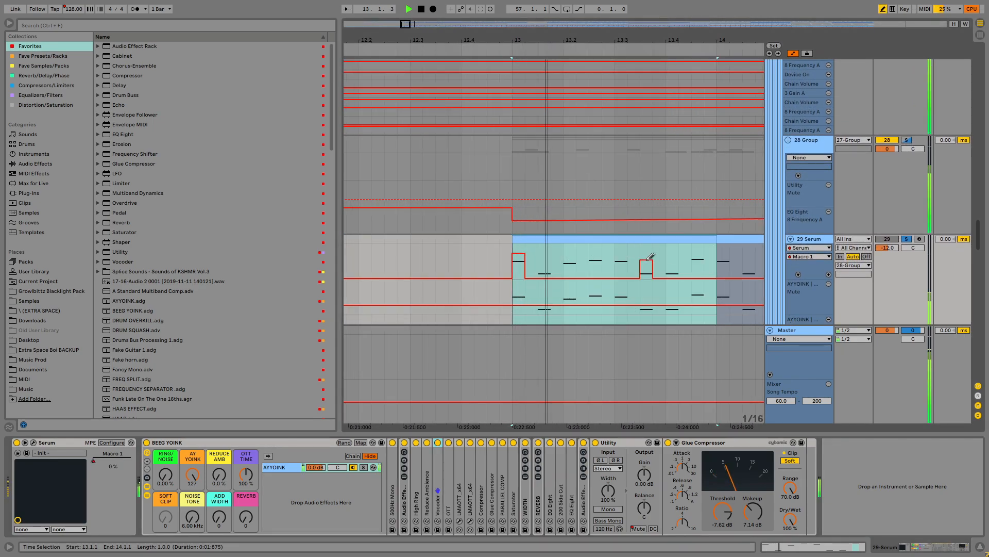
key("space")
key("ctrl+z")
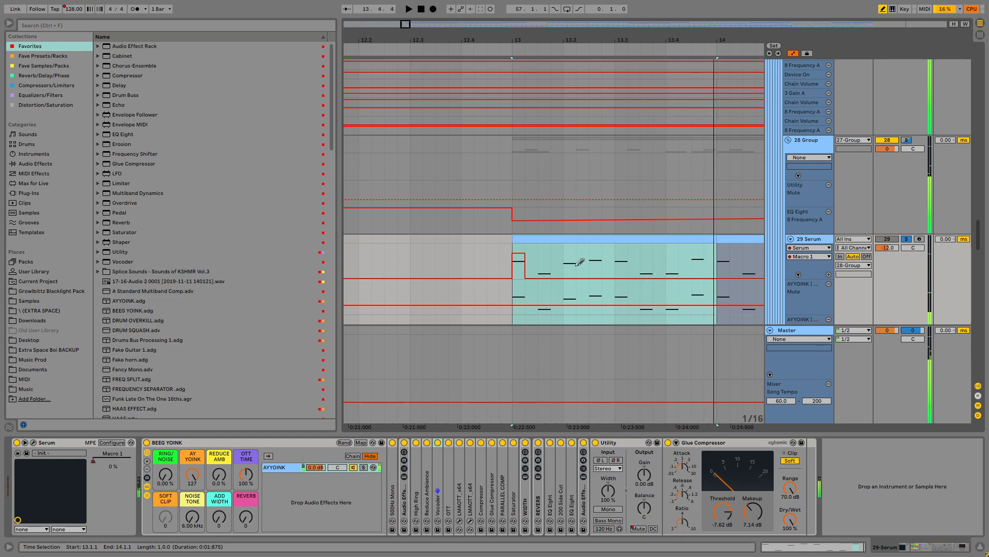
Step: Delete Serum's Macro 1 automation on 29 Serum and play from bar 13 with the automation lanes hidden
right_click(94, 463)
left_click(115, 487)
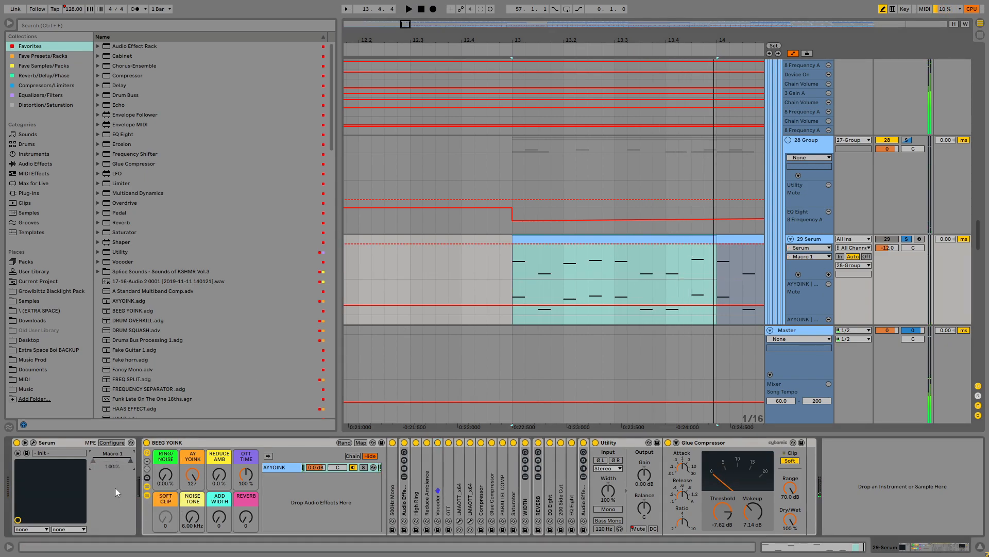
key("a")
key("space")
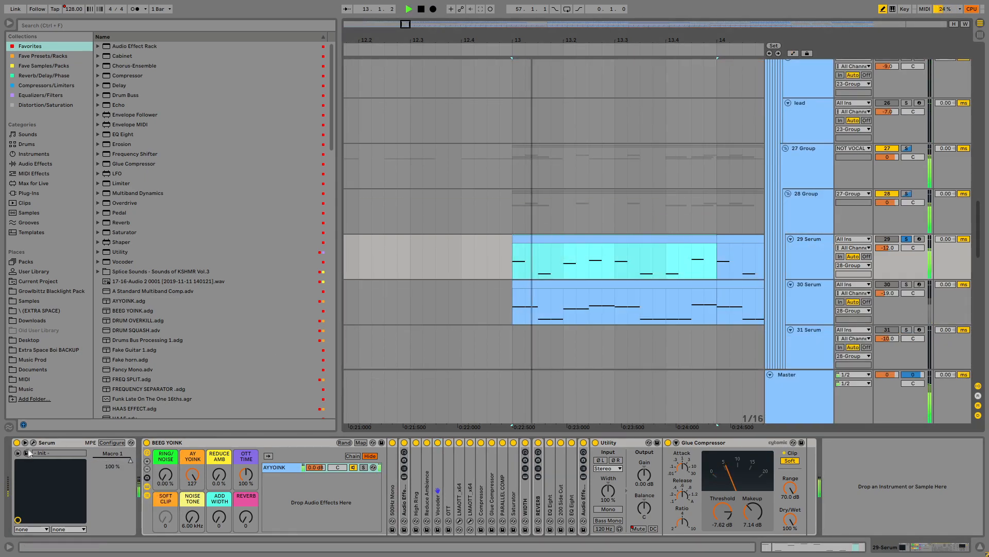
Step: Compare playback with Serum's Macro 1 at 0% and at 100%, and close the Serum window
left_click(33, 443)
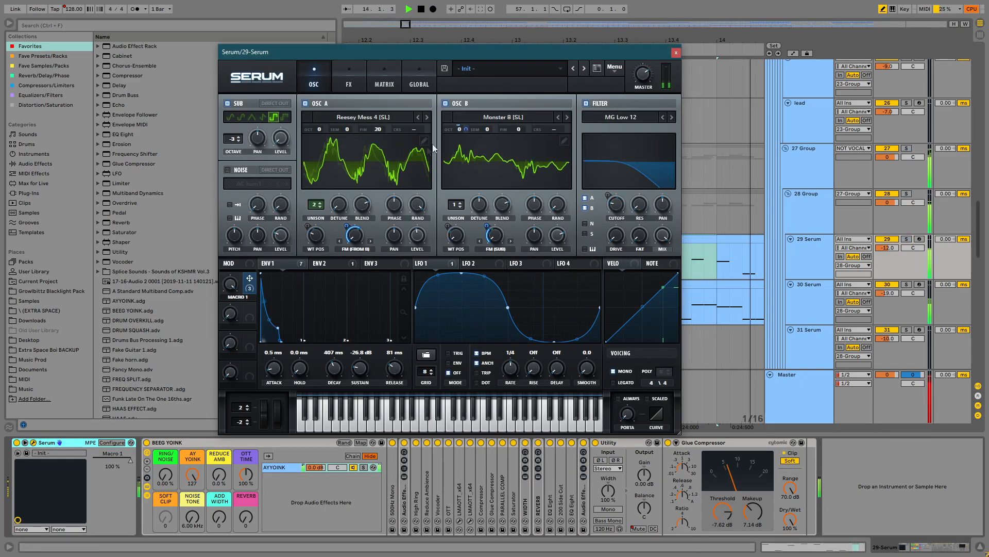
double_click(230, 288)
key("s")
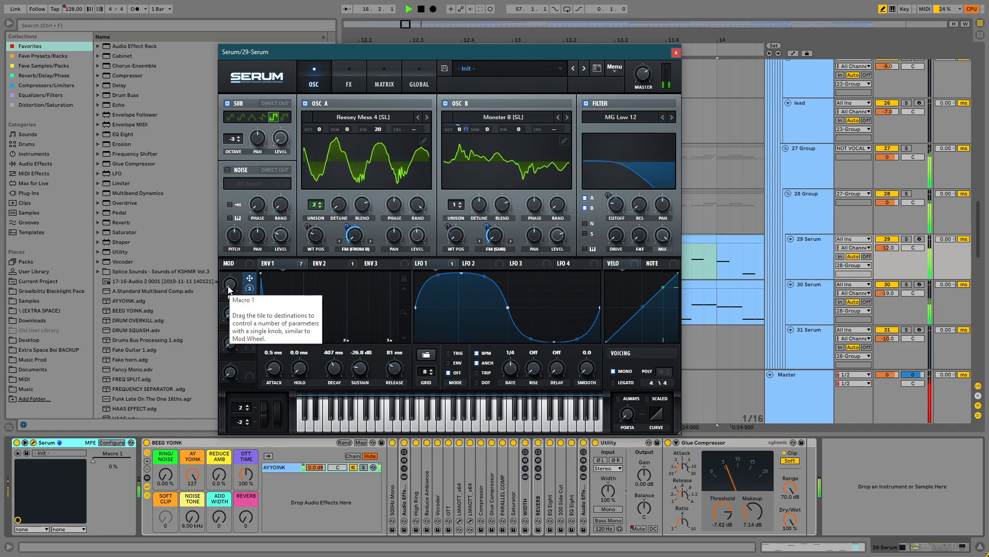
left_click_drag(228, 290, 232, 287)
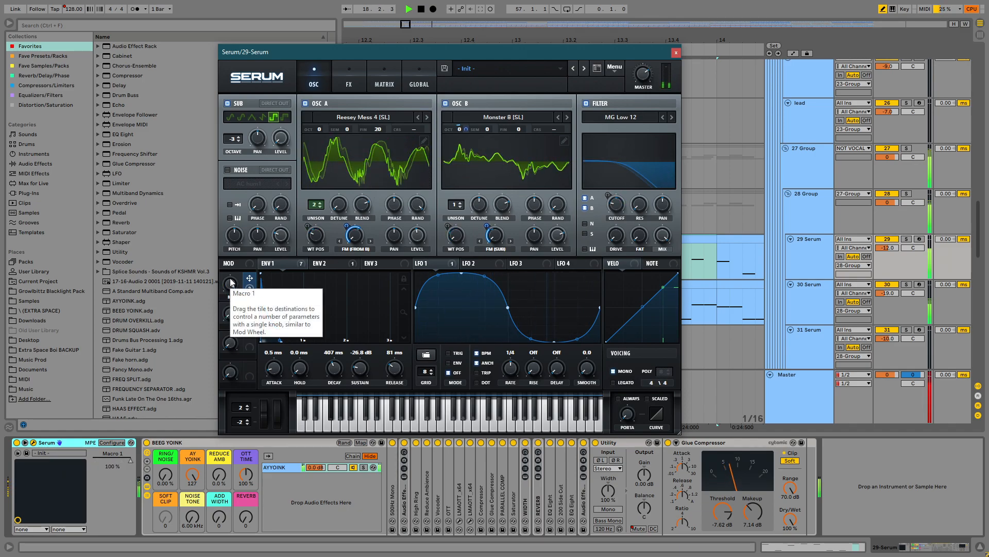
key("space")
left_click_drag(664, 52, 665, 56)
left_click(677, 56)
Step: Place the insert marker at 16.4.1 on TOP DRUMS and fold the individual drum tracks in 5 Group
scroll(526, 258, "down", 3)
left_click_drag(527, 266, 488, 217)
scroll(480, 154, "down", 7)
left_click_drag(479, 139, 501, 420)
left_click_drag(467, 67, 460, 273)
scroll(460, 273, "up", 5)
scroll(464, 262, "down", 3)
left_click(515, 252)
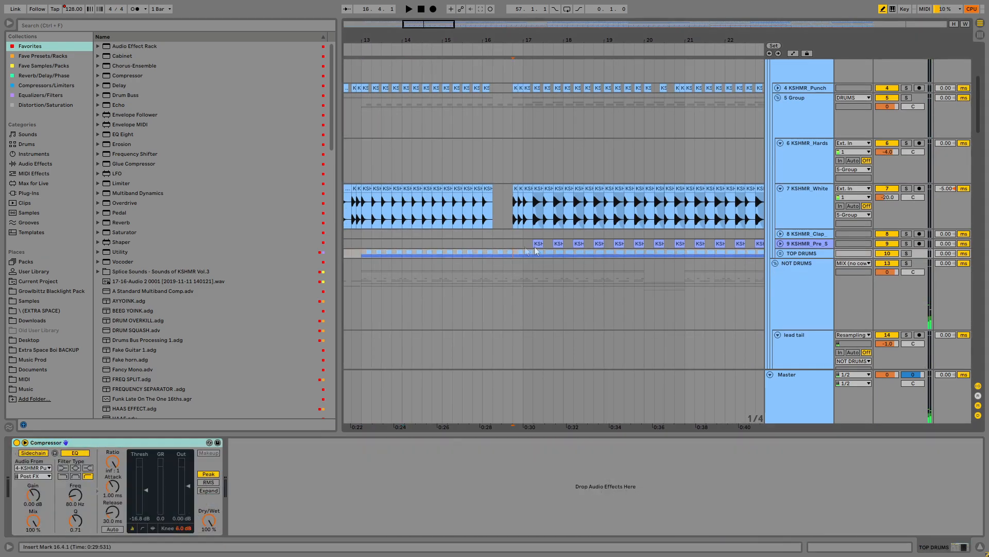
left_click(781, 253)
left_click(781, 253)
left_click(780, 144, "alt")
Step: Play the full mix from 16.4.1 while examining the Serum clips in 28 Group
left_click_drag(645, 149, 626, 145)
scroll(566, 165, "down", 10)
key("space")
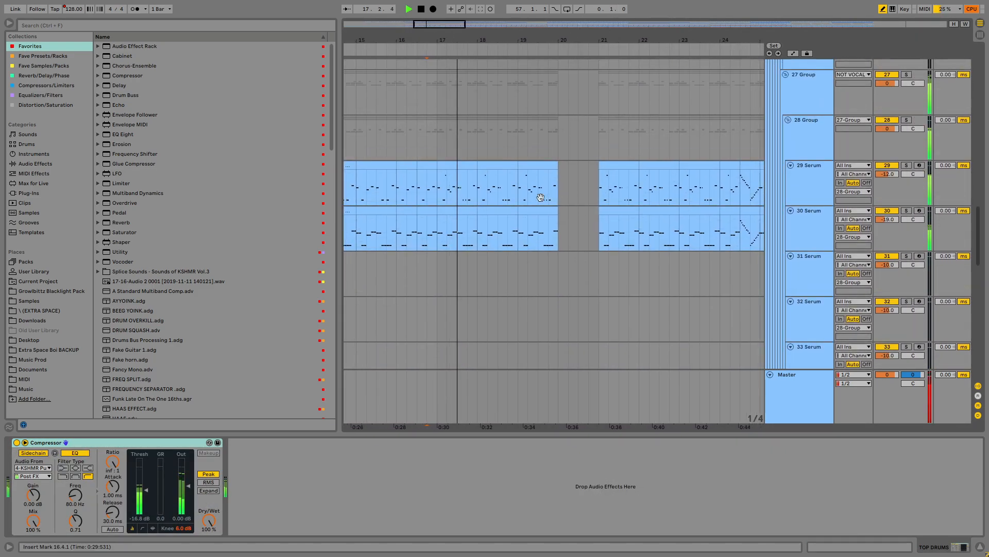
left_click_drag(537, 211, 537, 281)
key("space")
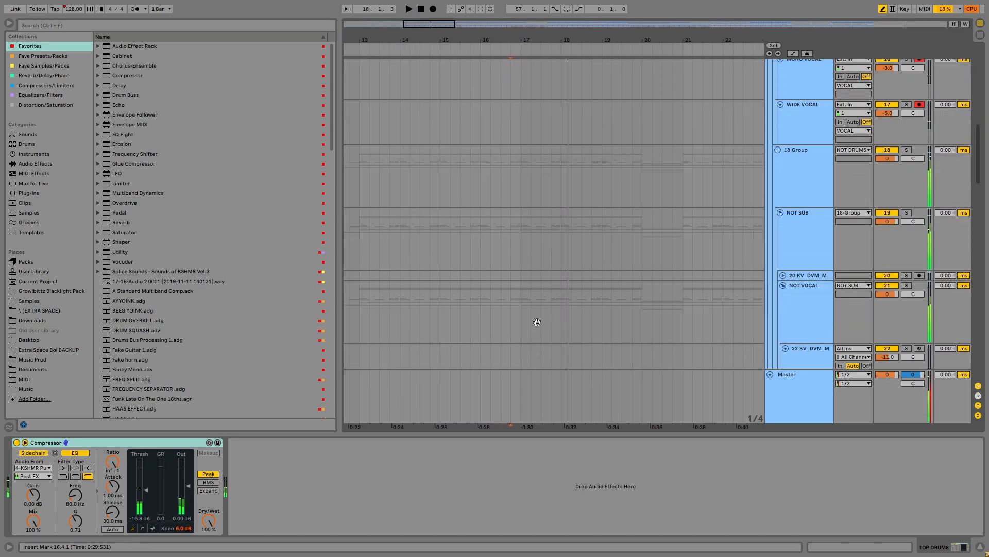
Step: Place the insert marker at 17.1.1 on 5 Group
left_click_drag(520, 180, 516, 279)
left_click(527, 145)
scroll(529, 143, "down", 3)
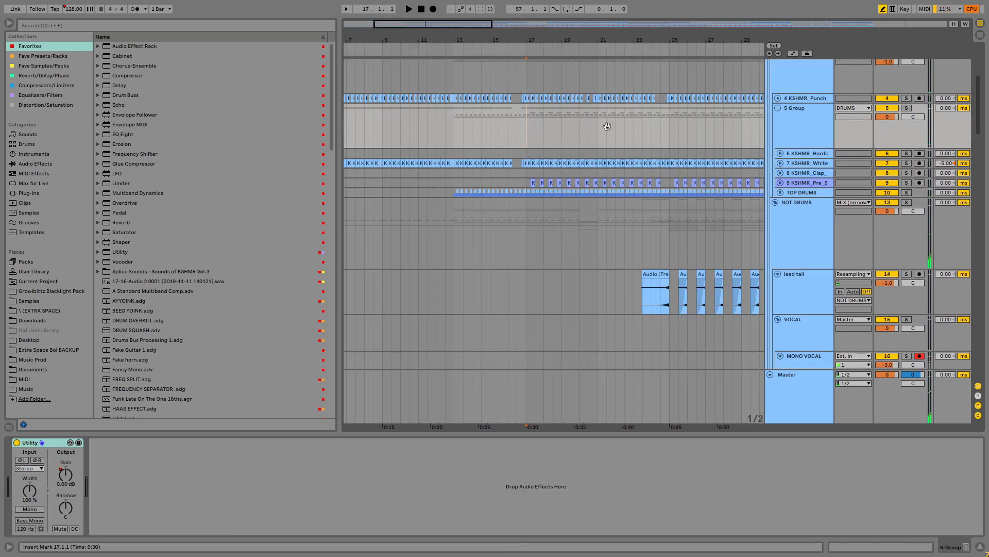
Step: Play the vocal fill on track 39 in SFX SAMPLES from bar 20
left_click_drag(613, 124, 436, 117)
left_click_drag(539, 237, 557, 124)
left_click_drag(580, 245, 584, 129)
mouse_move(585, 219)
left_mouse_down()
mouse_move(593, 114)
mouse_move(599, 214)
left_mouse_up()
mouse_move(571, 118)
left_mouse_down()
mouse_move(582, 233)
mouse_move(559, 105)
left_mouse_up()
left_click(579, 174)
left_click(542, 230)
left_click_drag(558, 232, 549, 187)
scroll(557, 222, "up", 3)
left_click(558, 235)
key("space")
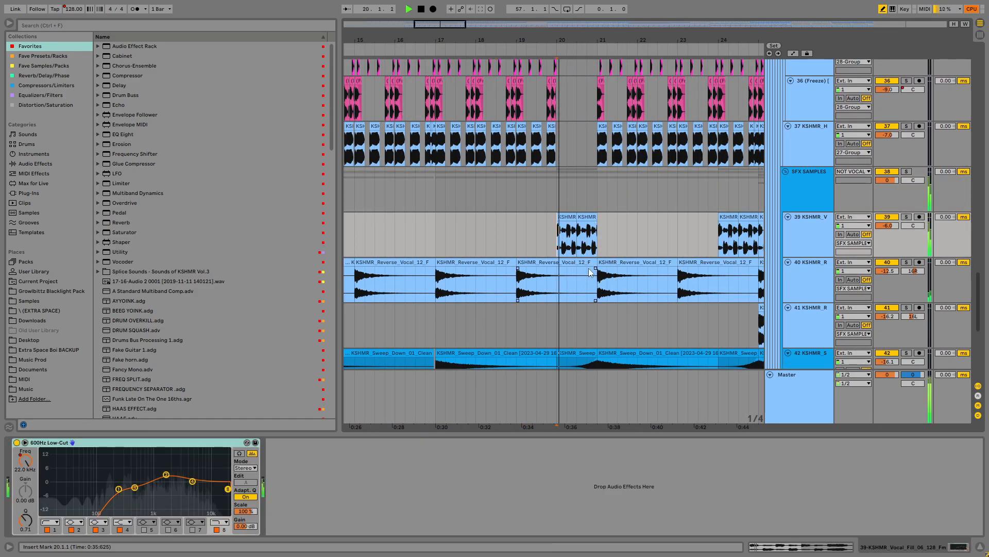
Step: Trim the reverse vocal clip on track 40 to end at bar 20 and select the sweep clip at bar 20
left_click_drag(596, 263, 539, 143)
key("space")
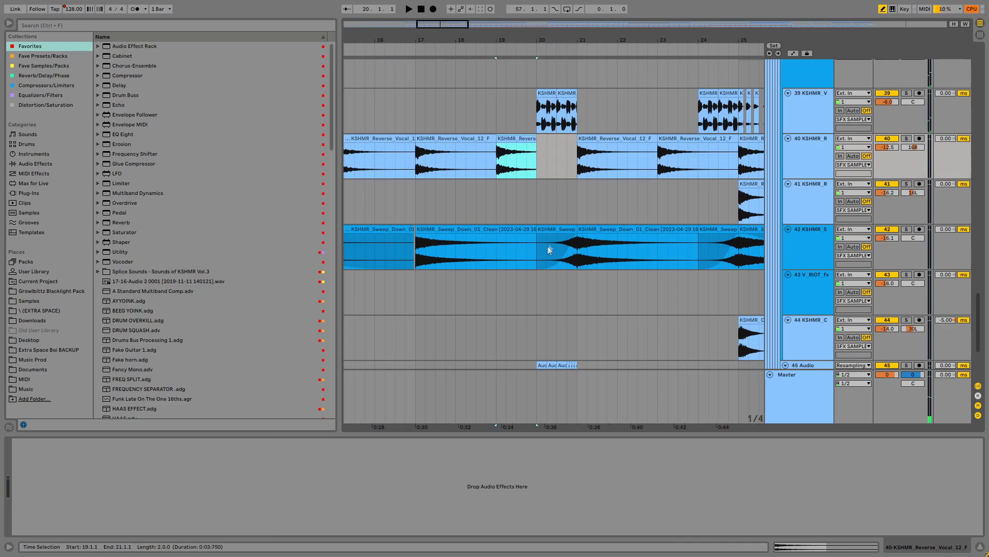
left_click_drag(564, 255, 568, 261)
Step: Place the insert marker at 20.1.1 on the crash track and review the effect clips around bar 20
left_click_drag(559, 222, 550, 100)
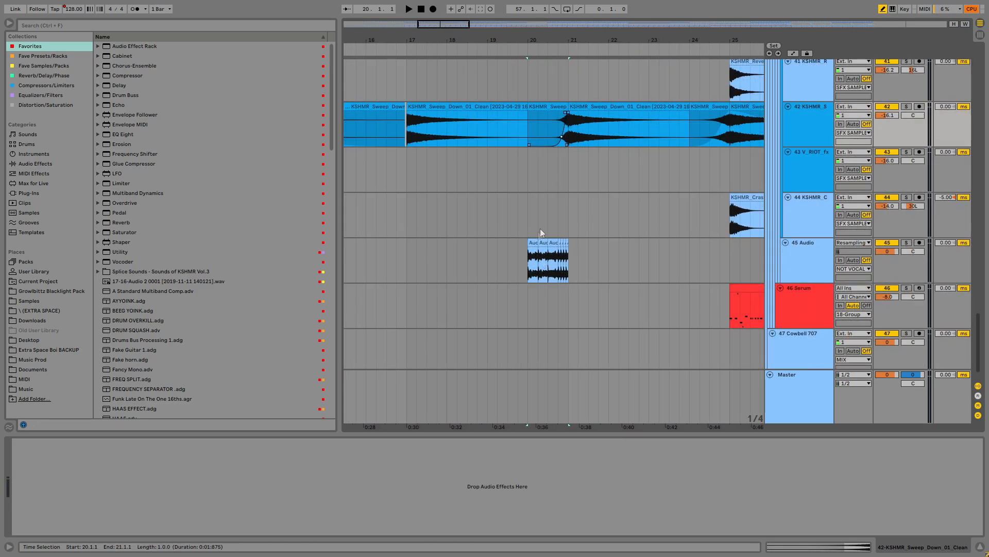
left_click(537, 222)
scroll(587, 142, "up", 3)
scroll(566, 140, "down", 3)
scroll(552, 132, "up", 3)
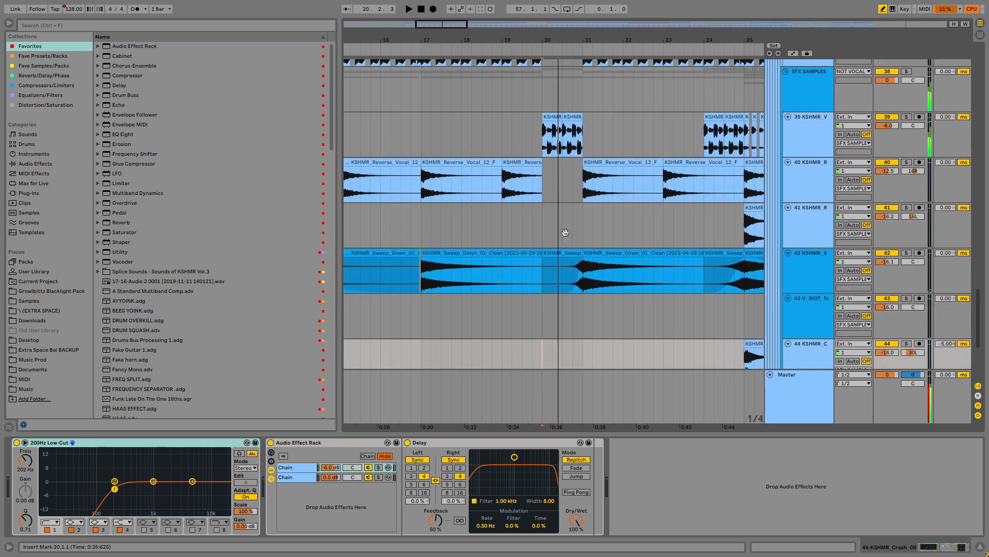
Step: Select the first KSHMR_Vocal_Fill clip at bar 20 on track 39 and play it soloed
left_click(548, 130)
key("plus")
key("plus")
key("space")
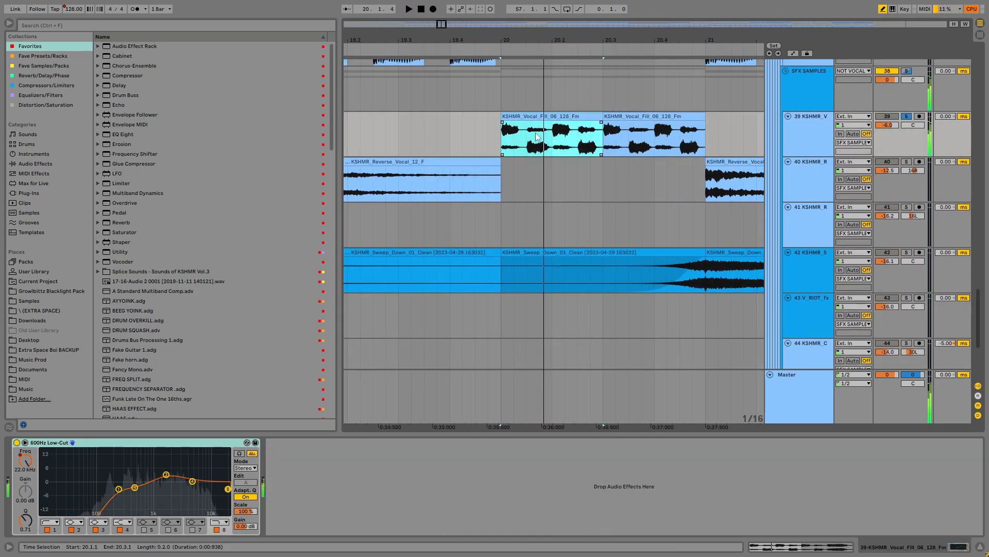
scroll(534, 148, "up", 2)
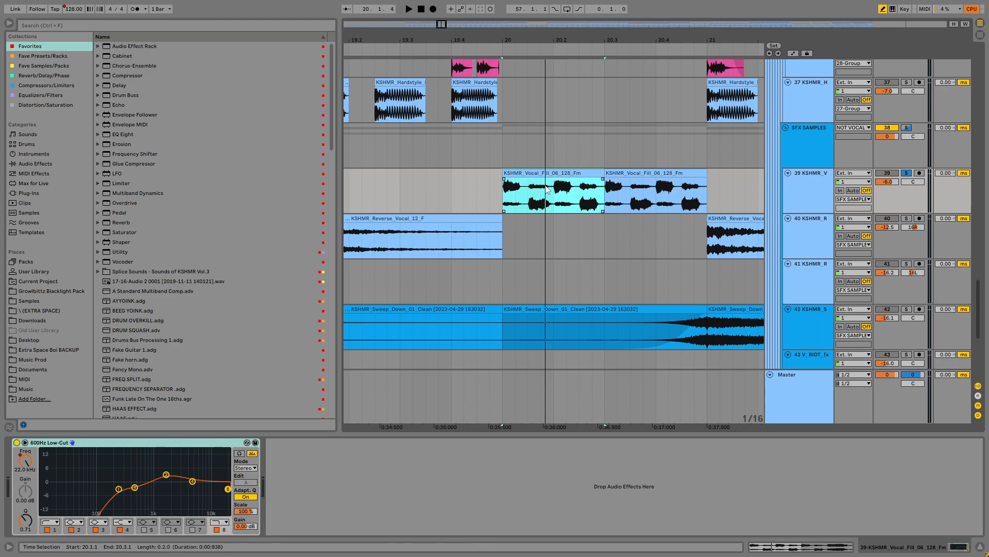
Step: Unsolo the vocal fill for full playback and place the insert marker at 21.2.1 on 29 Serum
key("s")
key("space")
left_click_drag(638, 220, 512, 172)
scroll(539, 230, "down", 5)
left_click_drag(484, 203, 530, 401)
left_click_drag(528, 72, 566, 173)
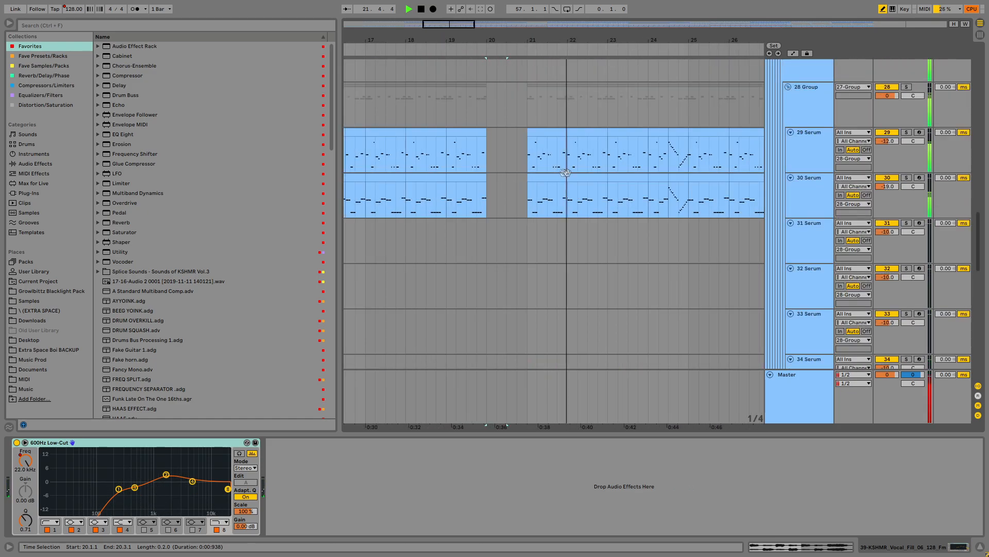
left_click(790, 150)
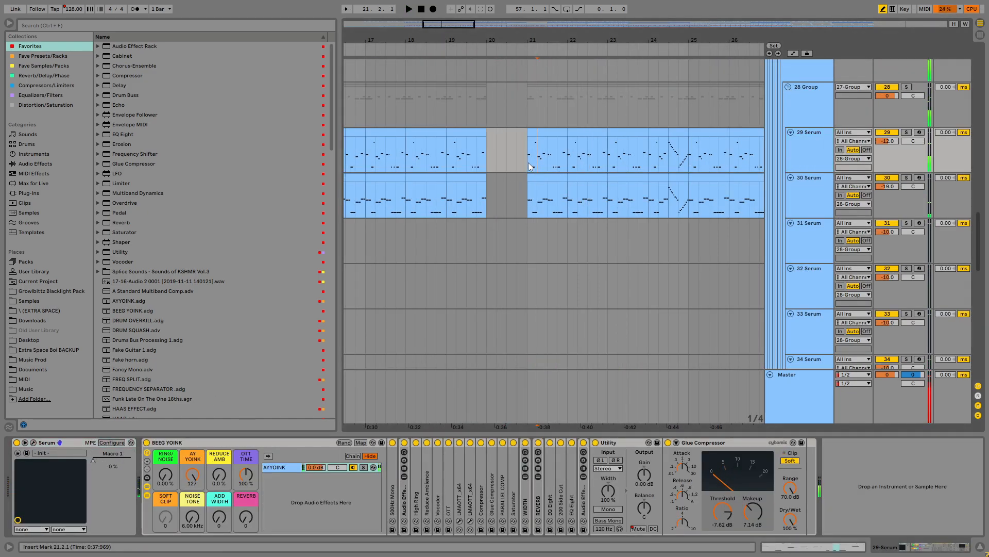
Step: Play the full arrangement from 21.1.1 on 29 Serum and bring up the effect tracks
right_click(526, 161)
left_click(523, 156)
left_click_drag(595, 260, 572, 97)
left_click_drag(536, 239, 556, 65)
Step: Undo the last clip trim and trim the reverse vocal clip on track 40 again to end at bar 20
key("ctrl+z")
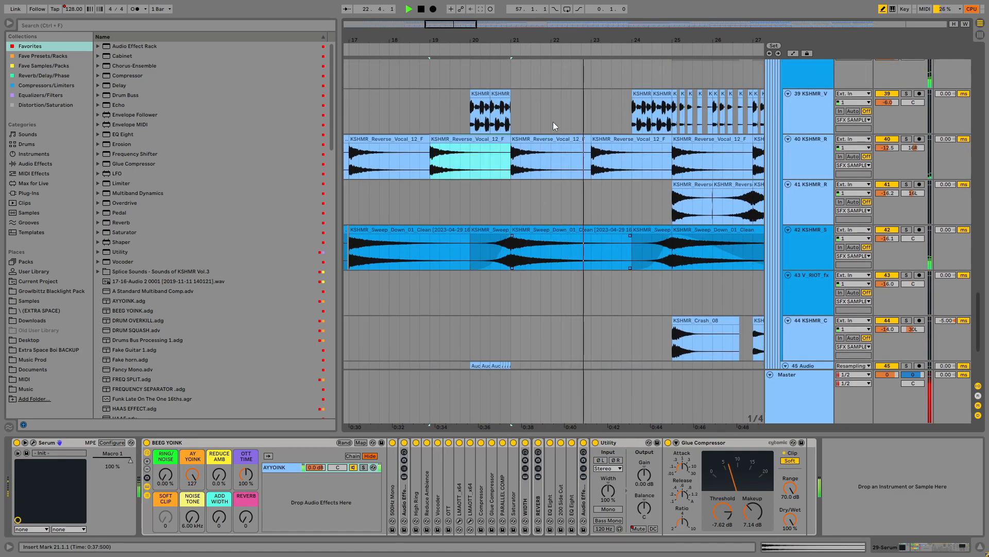
left_click_drag(510, 139, 470, 138)
left_click_drag(471, 95, 440, 420)
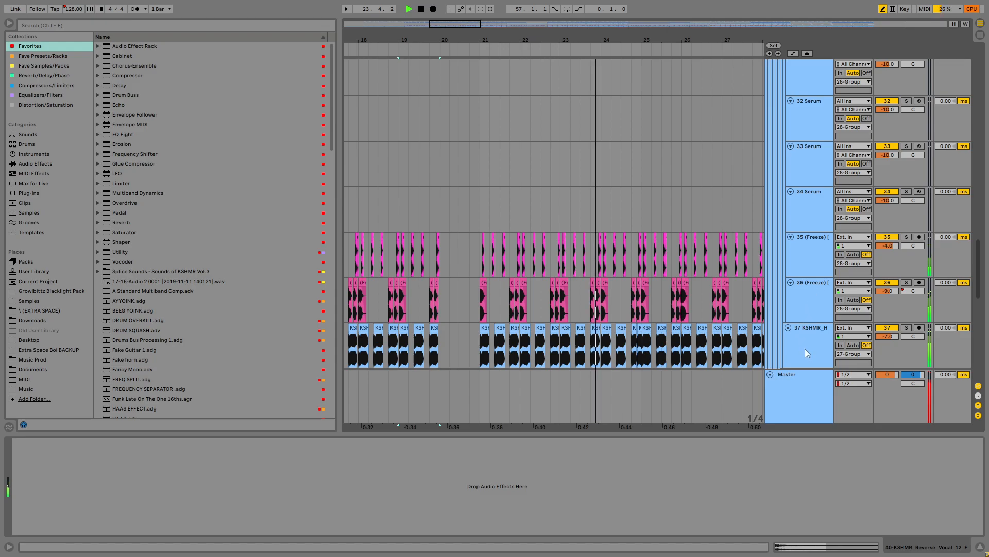
Step: Stop playback and select the 29 Serum track to show its devices
left_click_drag(708, 285, 704, 177)
key("space")
left_click_drag(663, 65, 653, 428)
left_click(811, 263)
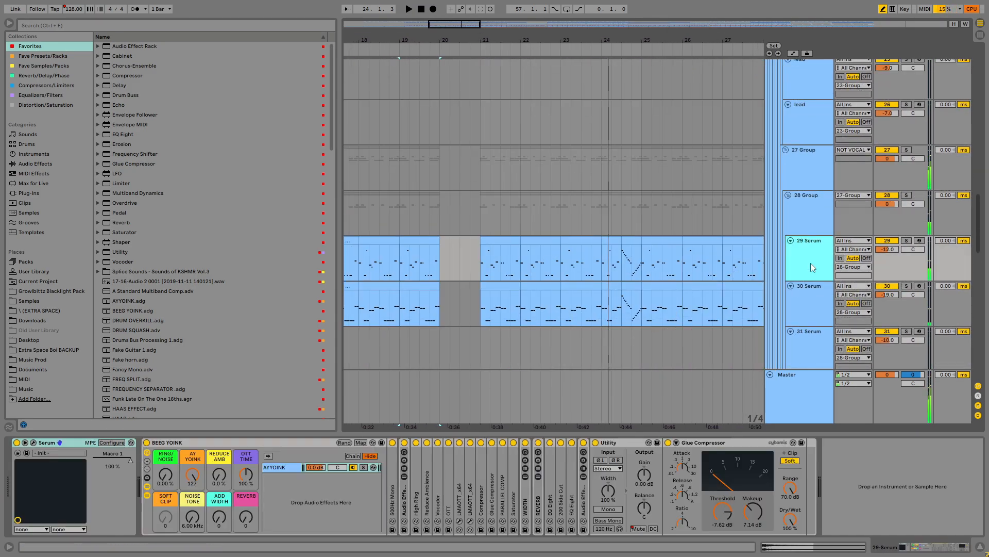
Step: Place the insert marker at 24.3.1 on 29 Serum and play the track soloed
scroll(570, 271, "down", 5)
scroll(569, 272, "right", 3)
left_click(527, 169)
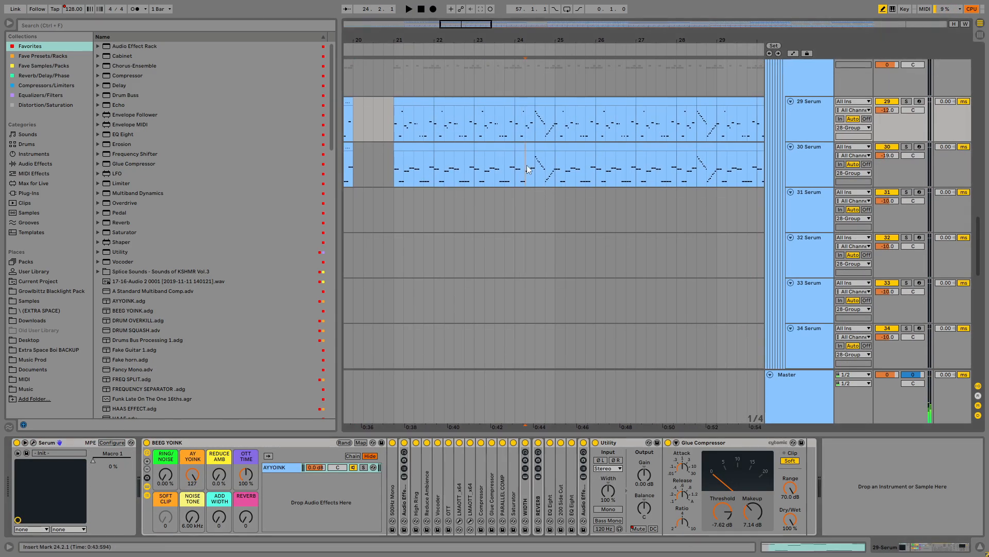
left_click(536, 114)
key("s")
key("space")
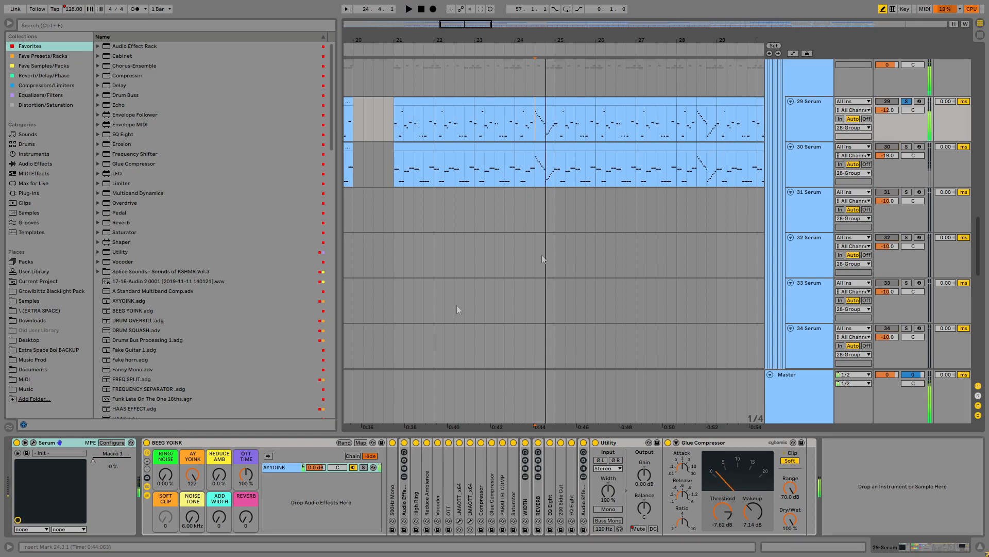
Step: Unsolo 29 Serum and play the fill from bar 24 in the full mix while examining its Macro 1
key("plus")
left_click_drag(97, 458, 97, 407)
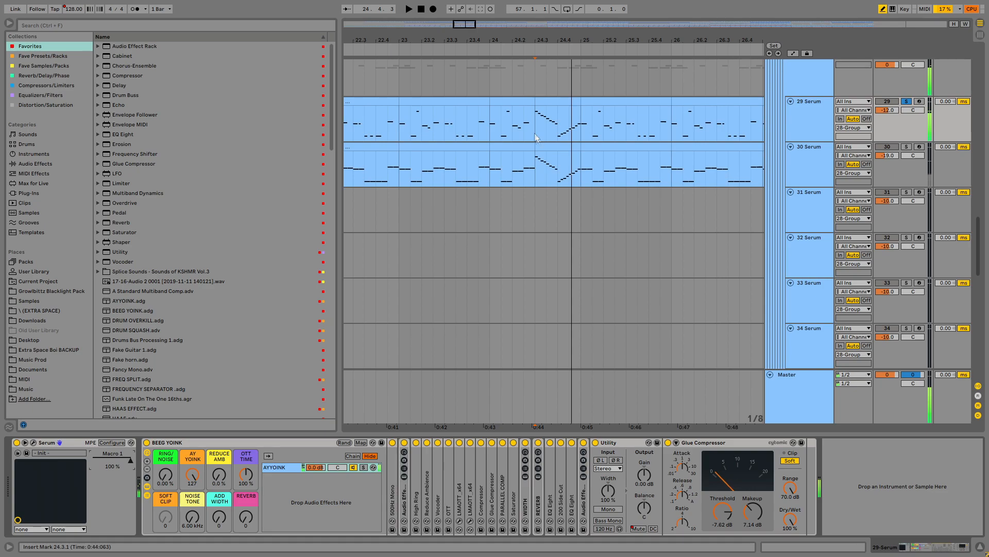
left_click(497, 124)
key("space")
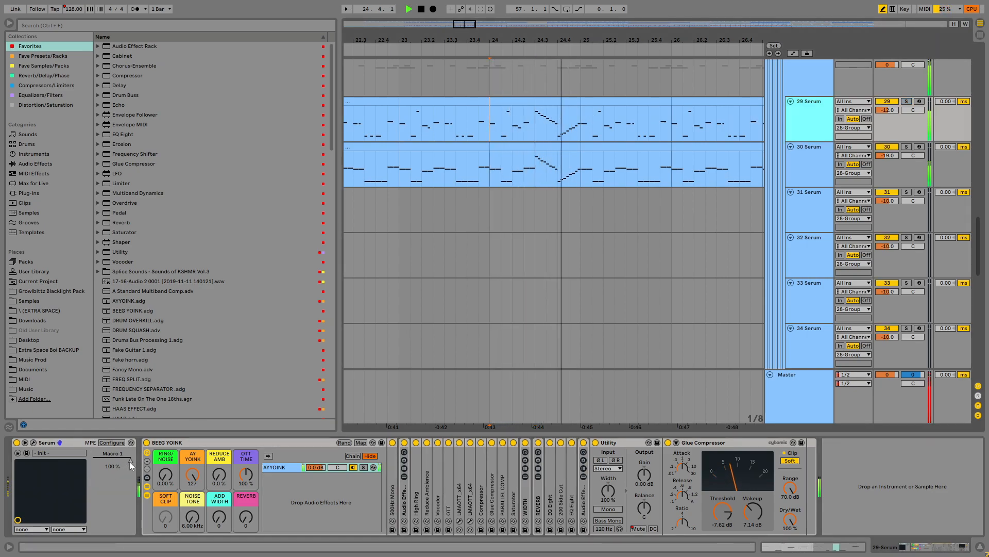
left_click_drag(132, 459, 94, 408)
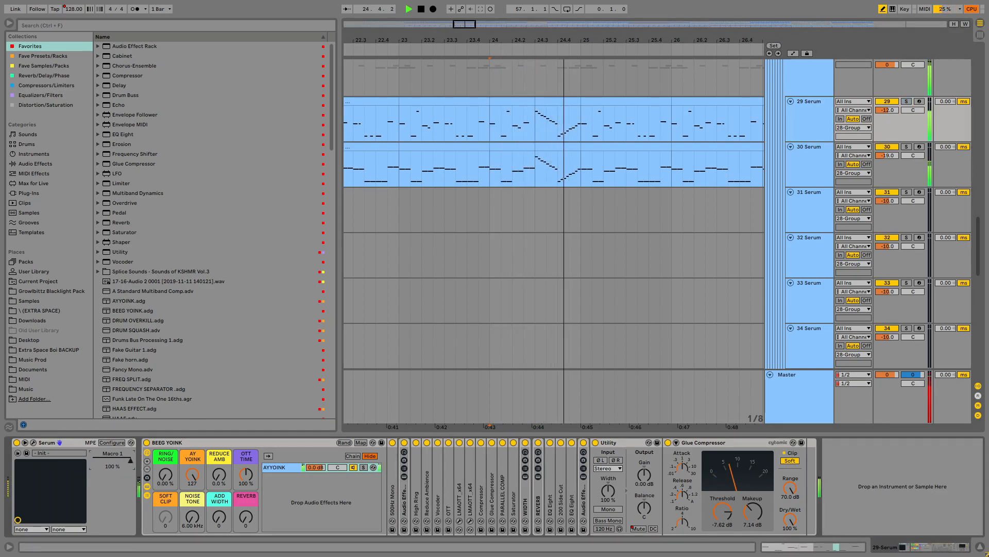
Step: Place the insert marker at 25.1.1 on 32 Serum and review the effect clips around bar 25
left_click(583, 260)
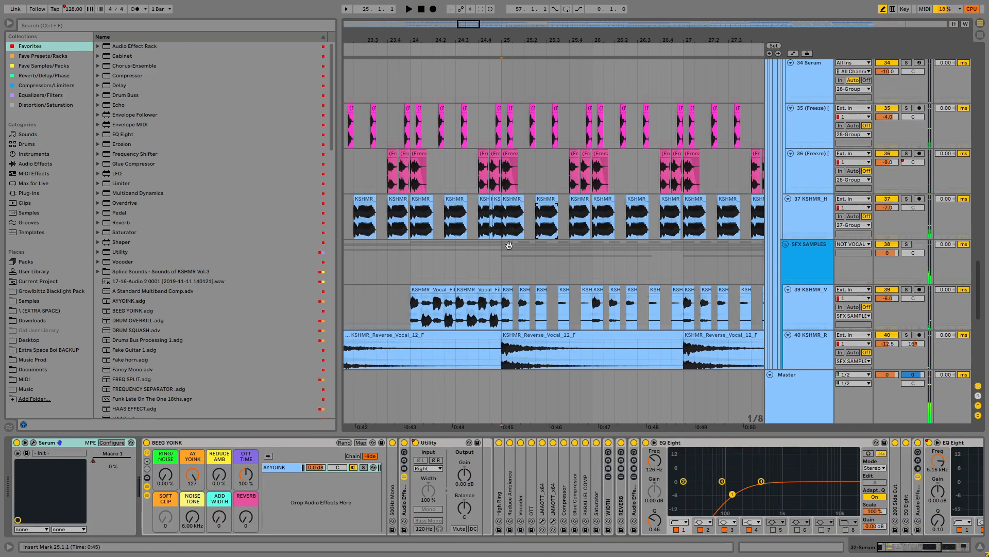
left_click_drag(509, 246, 507, 139)
scroll(502, 221, "down", 3)
left_click_drag(503, 213, 484, 152)
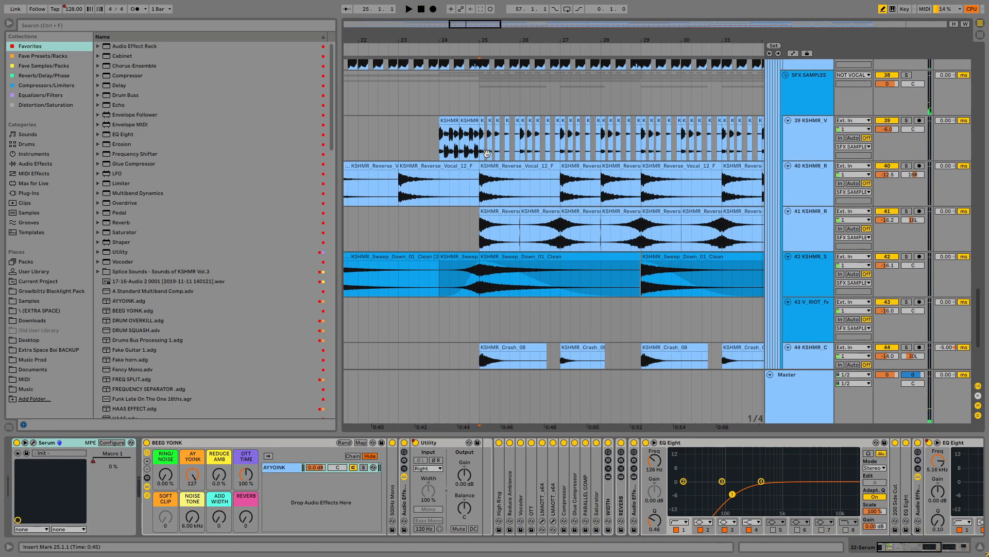
Step: Select the short KSHMR_Vocal_Fill clip at bar 25 on track 39 and play it soloed
left_click(450, 121)
left_click(481, 120)
scroll(481, 120, "up", 3)
key("s")
left_click_drag(536, 102, 513, 238)
key("space")
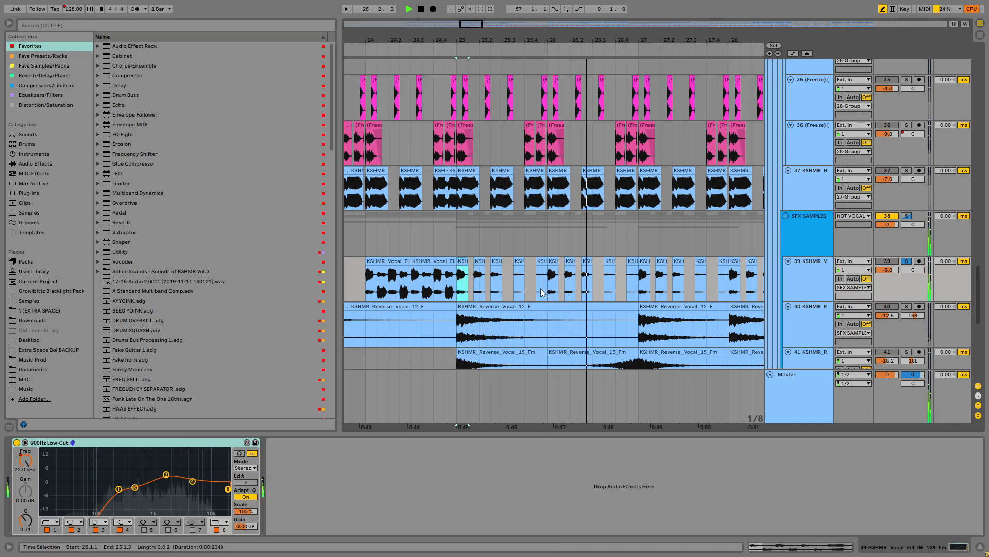
key("space")
Step: Select the 46 Serum clip at bar 25 and play it soloed
left_click_drag(544, 269, 517, 238)
left_click_drag(567, 330, 524, 252)
left_click_drag(457, 339, 456, 212)
scroll(456, 212, "down", 3)
left_click_drag(500, 321, 507, 239)
left_click(490, 262)
scroll(427, 291, "up", 3)
key("s")
key("space")
Step: Open the Serum instrument on track 46, inspect its patch and close it
left_click(33, 443)
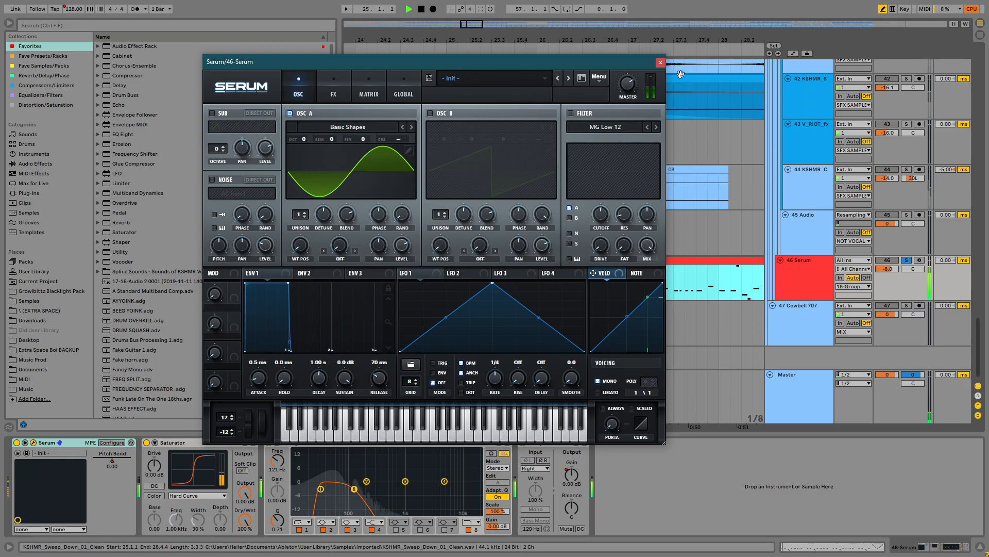
left_click(660, 62)
key("space")
Step: Solo lead track 24, select bar 25 of its clip and play it
scroll(540, 280, "up", 15)
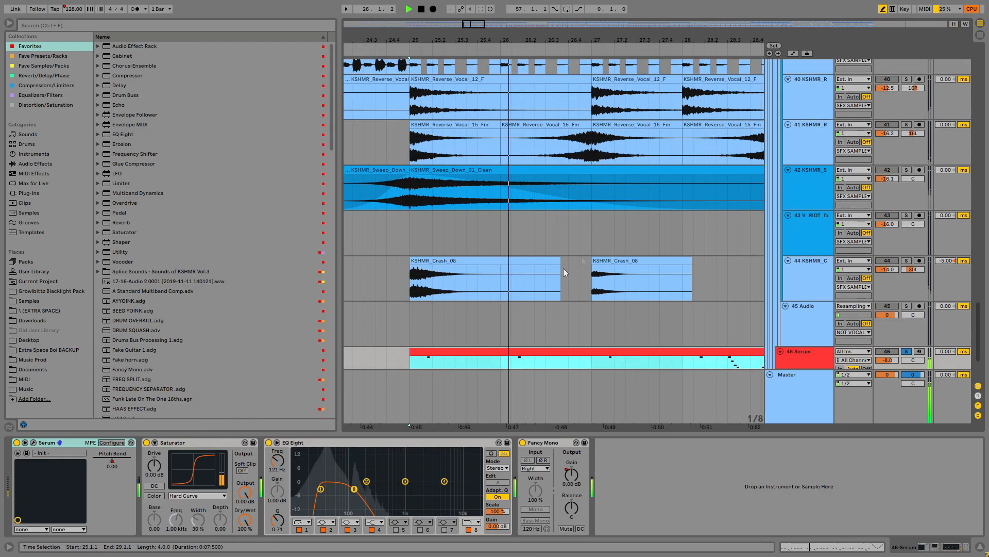
scroll(483, 234, "down", 3)
left_click_drag(479, 103, 477, 320)
left_click_drag(471, 148, 443, 131)
left_click_drag(477, 313, 449, 286)
left_click_drag(511, 258, 511, 425)
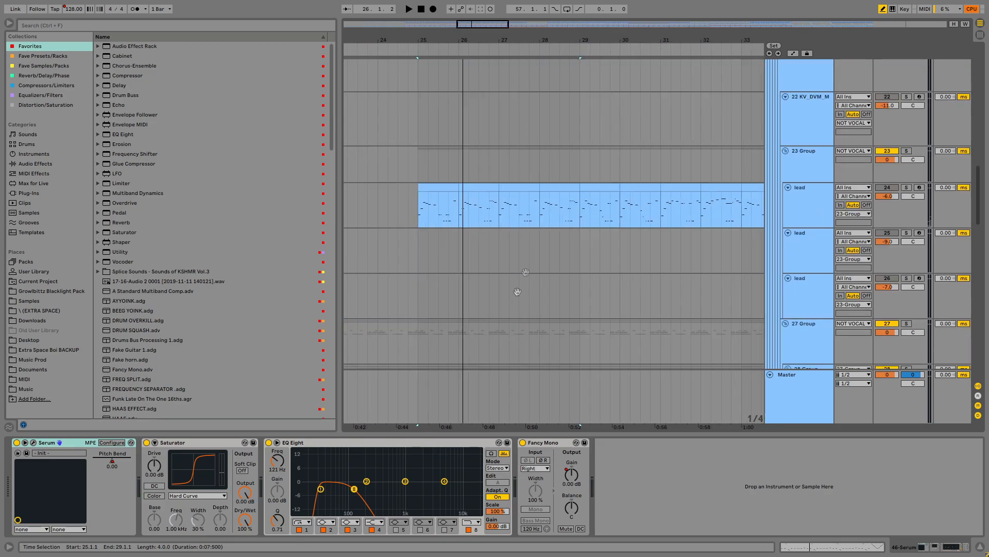
left_click(907, 187)
left_click(434, 187)
key("space")
key("space")
Step: Inspect the lead's Audio Effect Rack and the ValhallaRoom reverb settings, and close the reverb window
left_click(275, 444)
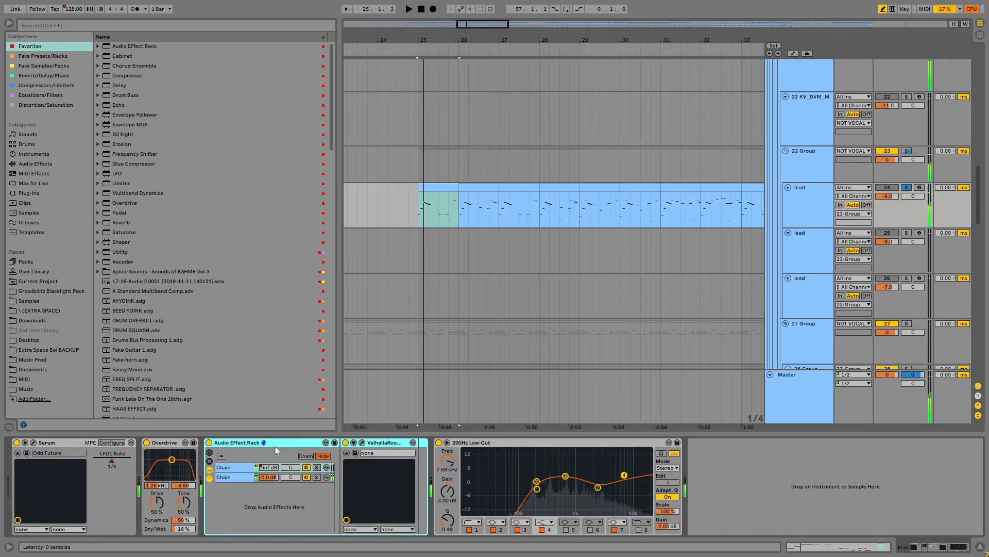
left_click(362, 443)
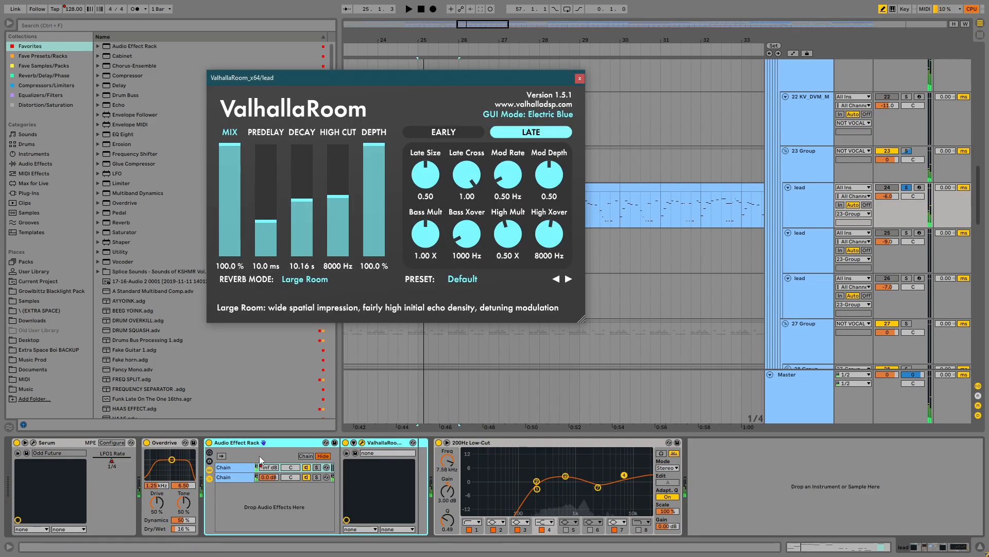
left_click(362, 443)
Step: Show the rack's Chain Volume automation in its own lane on lead track 24 while playing bar 25
right_click(268, 467)
left_click(289, 269)
key("space")
left_click(830, 288)
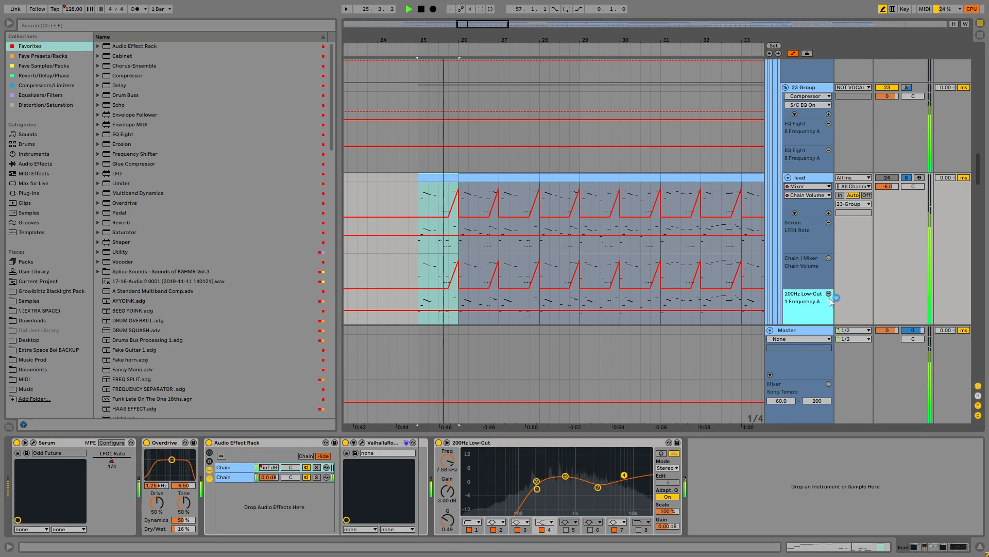
left_click(828, 258)
key("space")
left_click(829, 212)
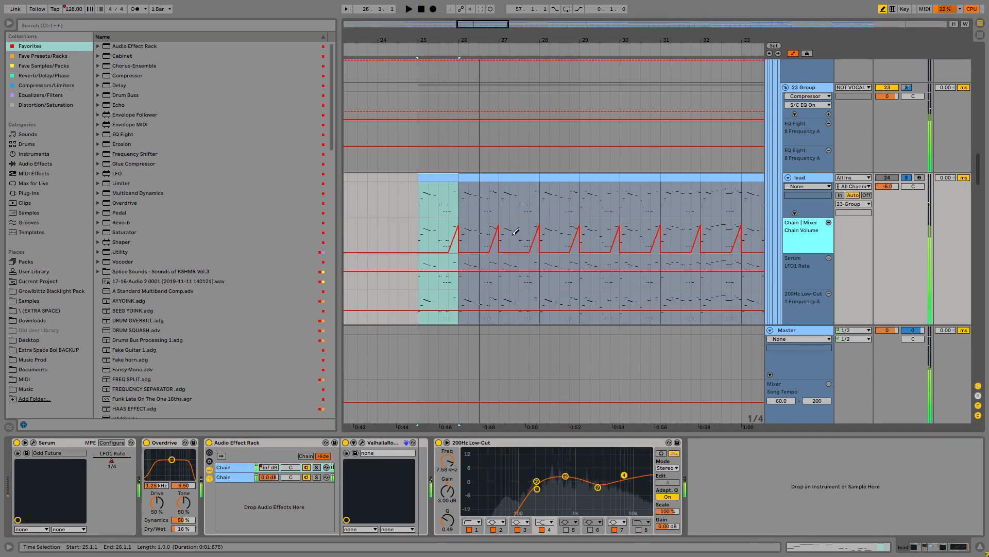
Step: Turn off draw mode, place the insert marker at 25.1.1 on lead track 24 and play the volume swell
scroll(435, 234, "up", 2)
left_click(404, 237)
key("b")
left_click(398, 231)
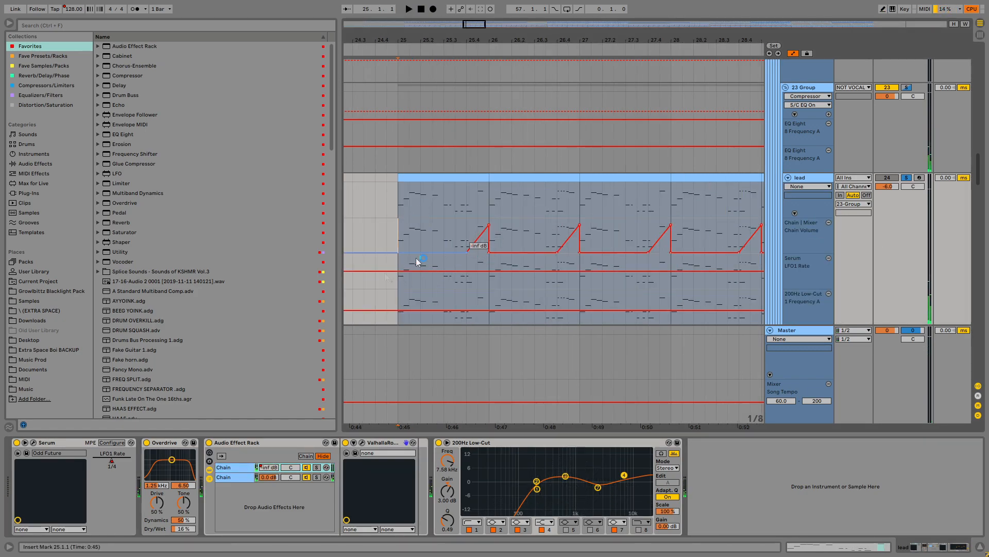
key("space")
key("space")
Step: Show Serum's LFO1 Rate automation in its own lane on lead track 24
right_click(112, 462)
left_click(123, 465)
scroll(468, 247, "down", 2)
left_click(829, 213)
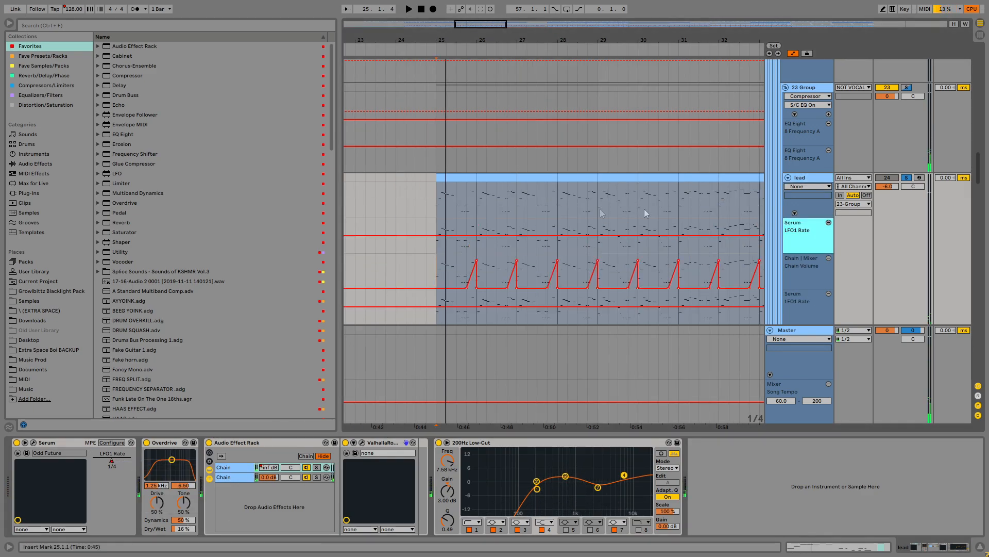
Step: Place the insert marker at 49.1.1 on the lead and examine the LFO1 Rate automation change there
scroll(569, 237, "down", 4)
scroll(728, 235, "up", 4)
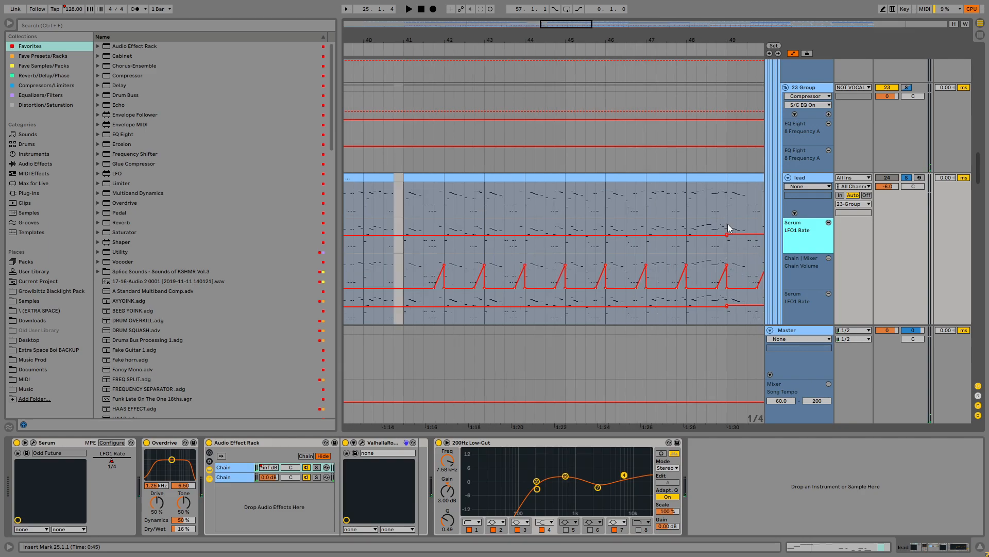
left_click(727, 224)
left_click_drag(727, 224, 604, 210)
scroll(614, 211, "up", 4)
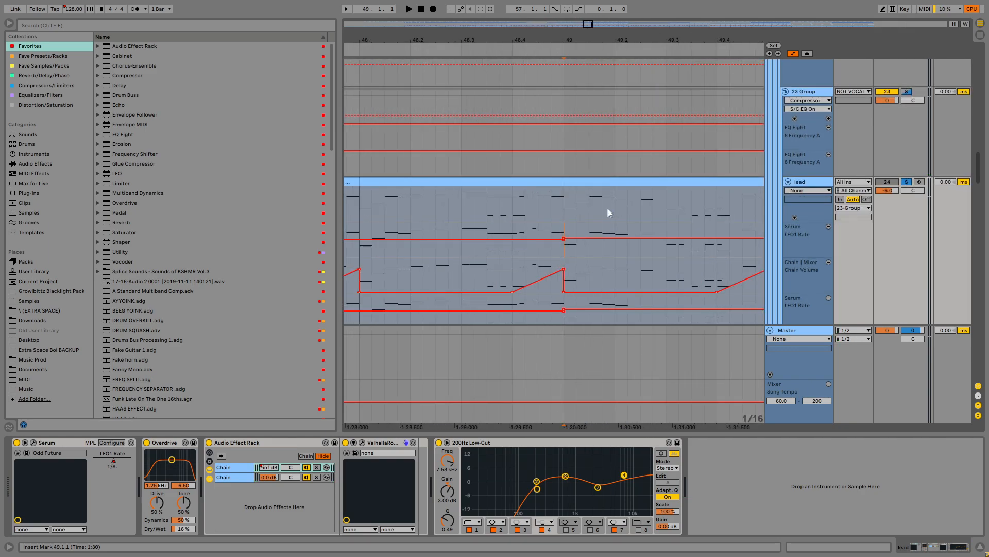
key("space")
Step: Select bar 41 of the lead clip on track 24 and play it
scroll(629, 291, "down", 5)
left_click(492, 180)
scroll(492, 181, "up", 5)
key("space")
key("space")
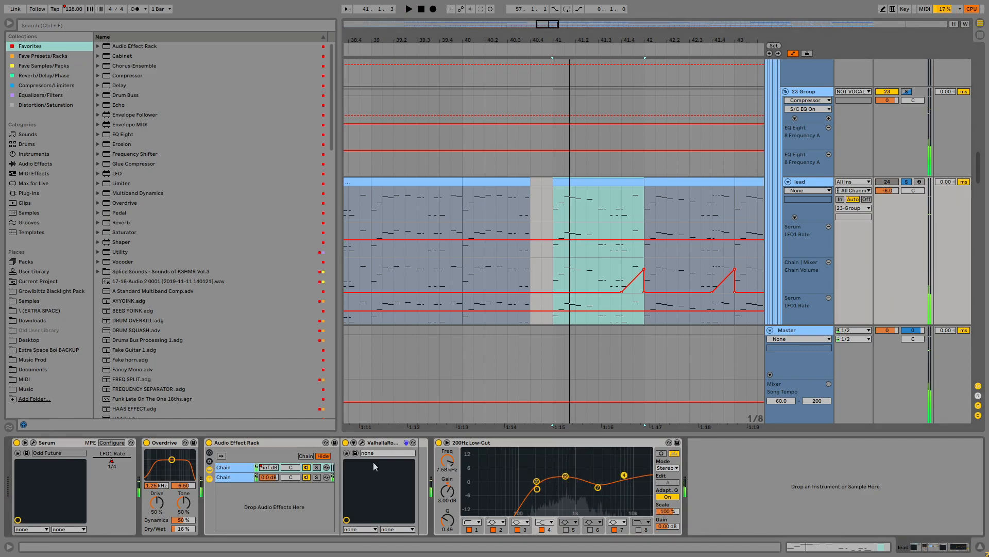
Step: Open the lead's Serum patch Odd Future and review its effects and oscillator pages
left_click(33, 443)
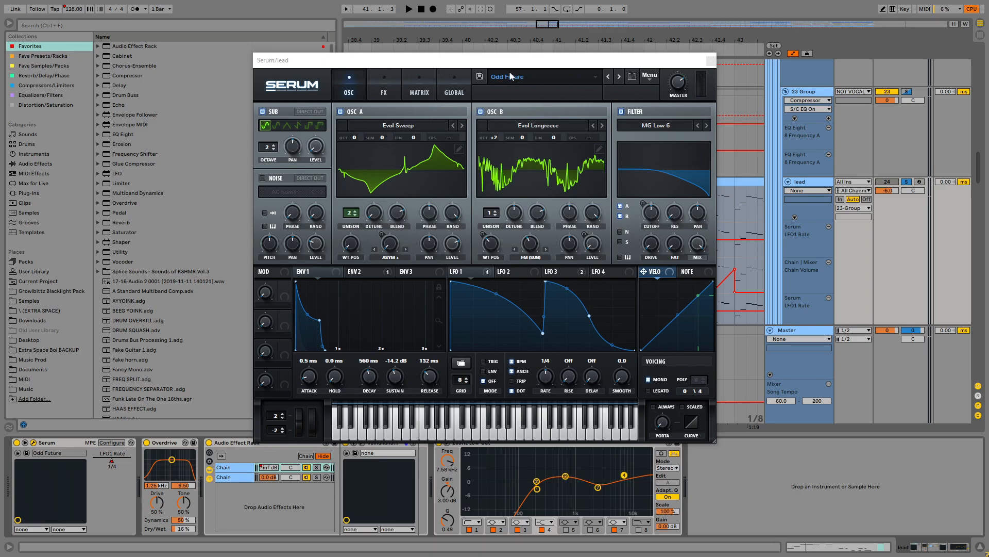
left_click(394, 86)
left_click(354, 79)
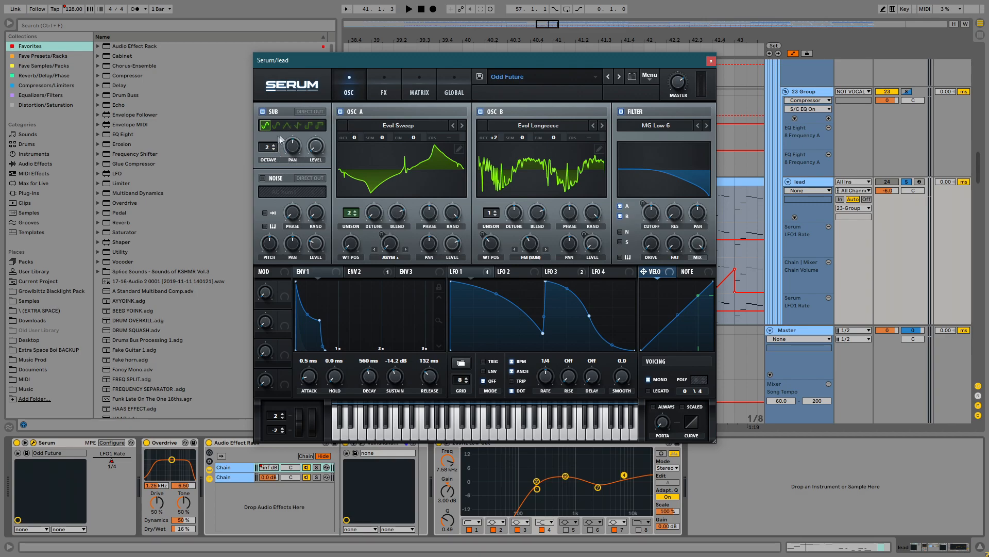
left_click(419, 94)
left_click(386, 91)
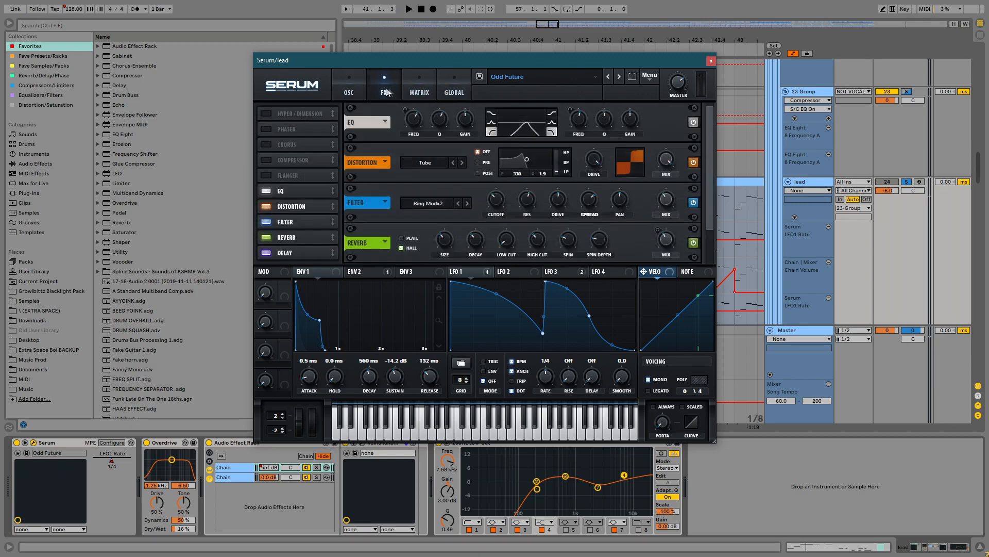
left_click(289, 253)
left_click(348, 85)
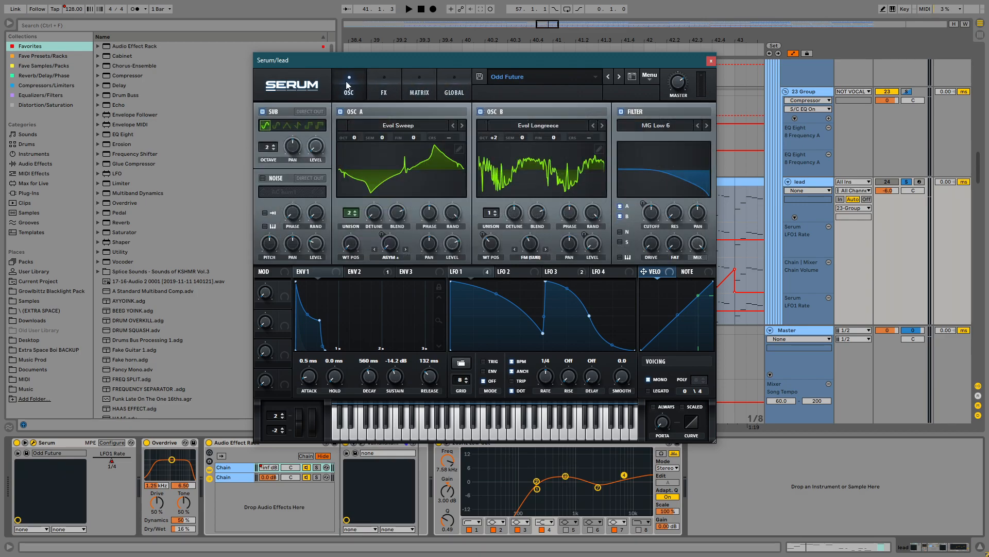
Step: Play bar 41 with the patch open and inspect LFO 3 and its oscillator B targets
key("space")
key("space")
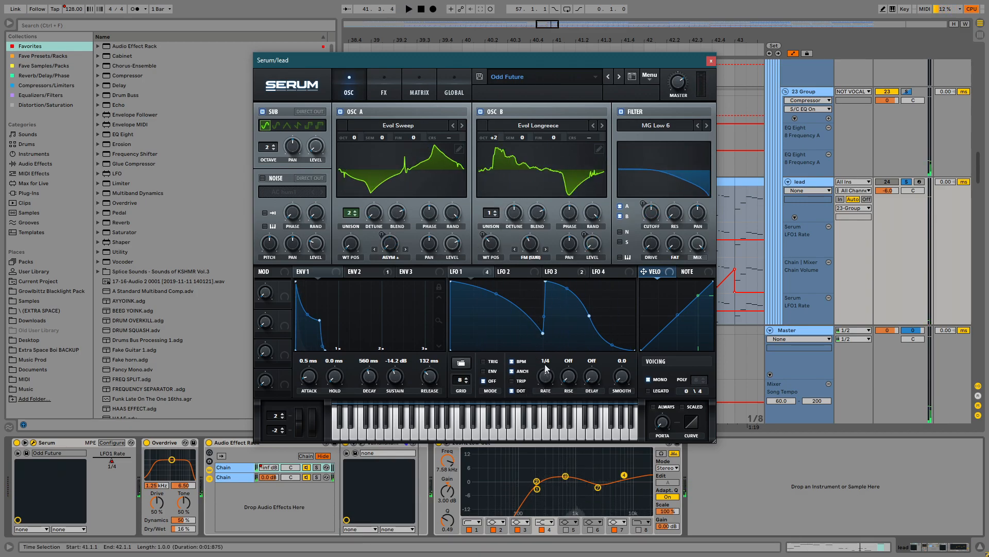
left_click(563, 272)
right_click(544, 274)
left_click(517, 260)
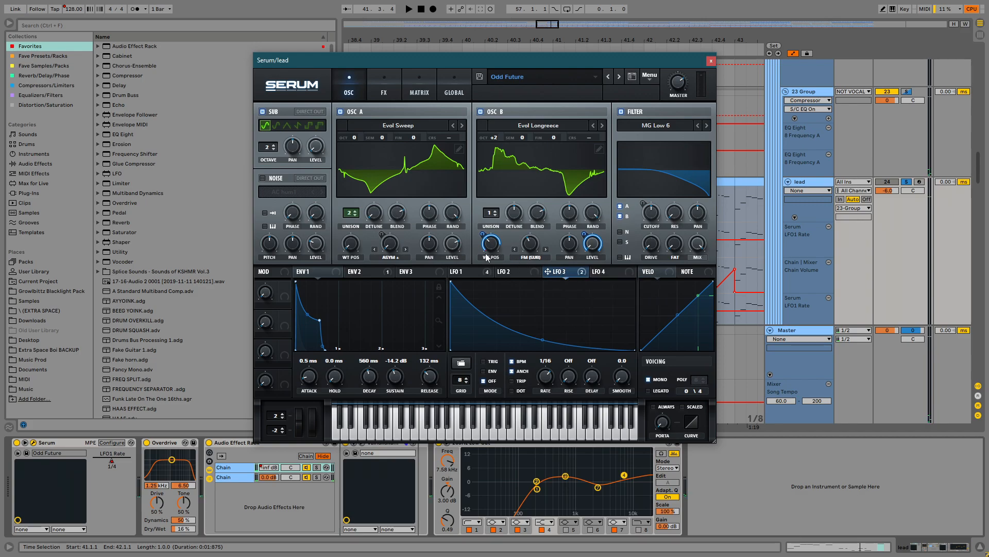
Step: Test oscillator B's level during playback, switch the oscillator off and on to compare, and close Serum
key("space")
left_click_drag(593, 244, 585, 279)
key("space")
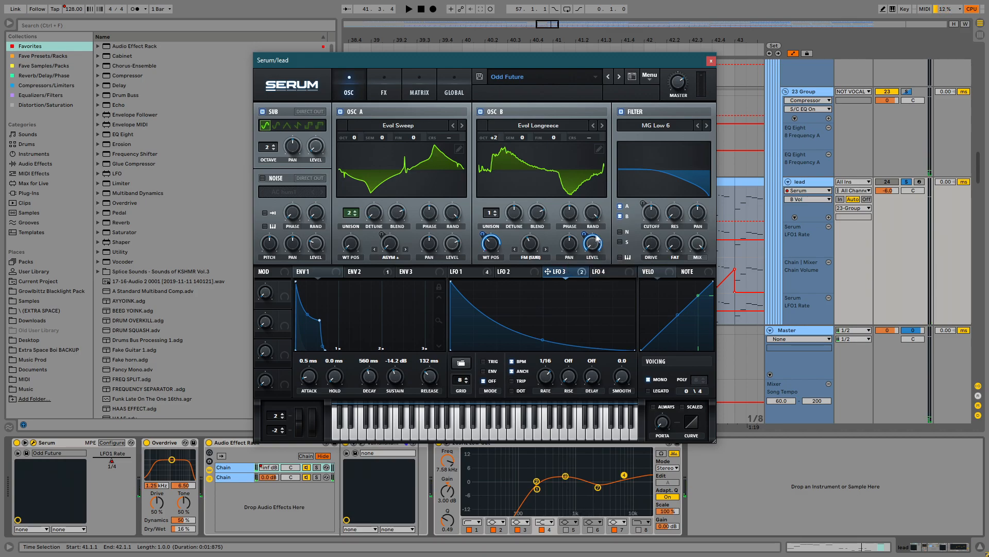
key("space")
left_click(481, 111)
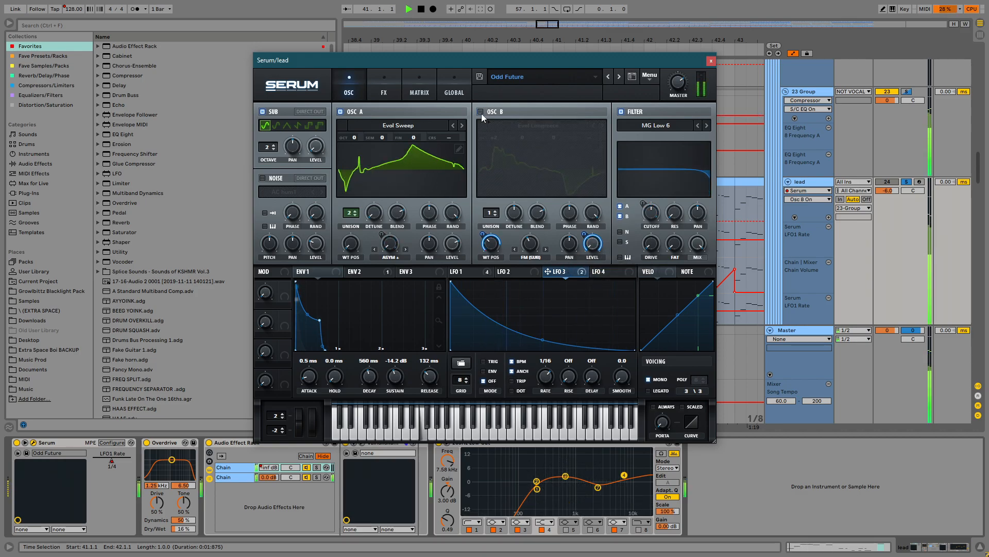
left_click(480, 112)
key("space")
left_click(711, 61)
Step: Reopen the lead's Serum patch, replay bar 41 while watching LFO 3, and close it
scroll(508, 258, "down", 3)
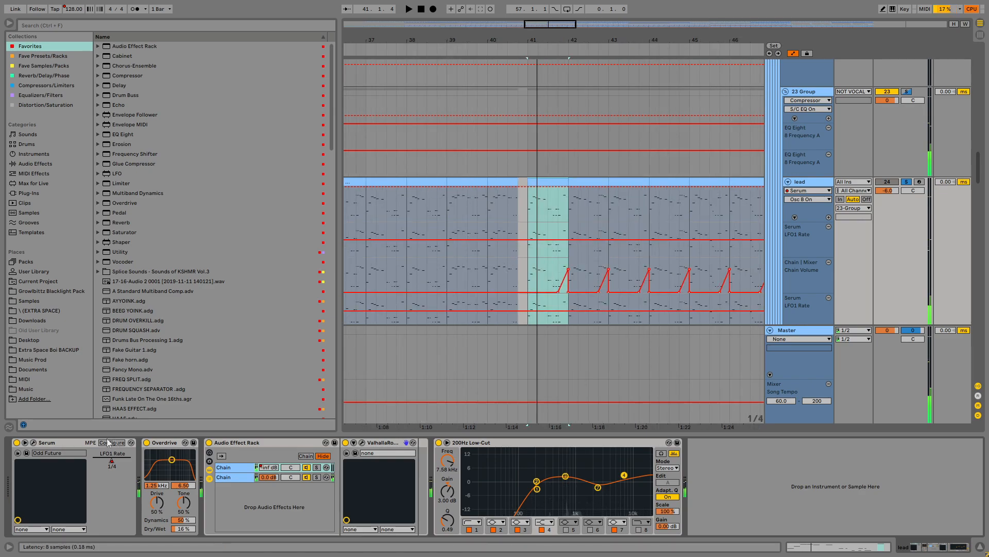
left_click(33, 443)
key("space")
left_click_drag(541, 342, 544, 316)
key("space")
key("space")
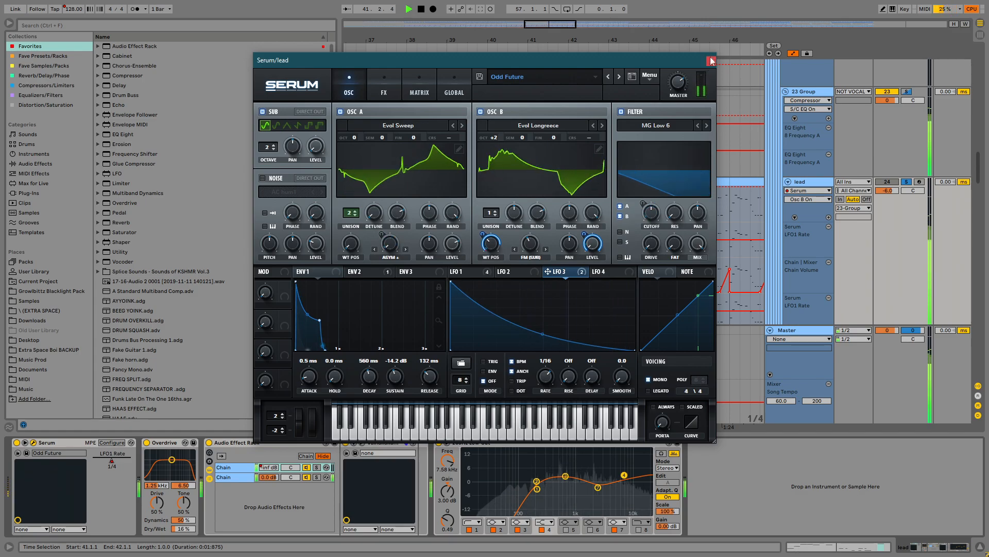
left_click(712, 61)
Step: Review the lead's automation lanes across bars 41 to 57 and stop playback
left_click_drag(620, 235, 458, 158)
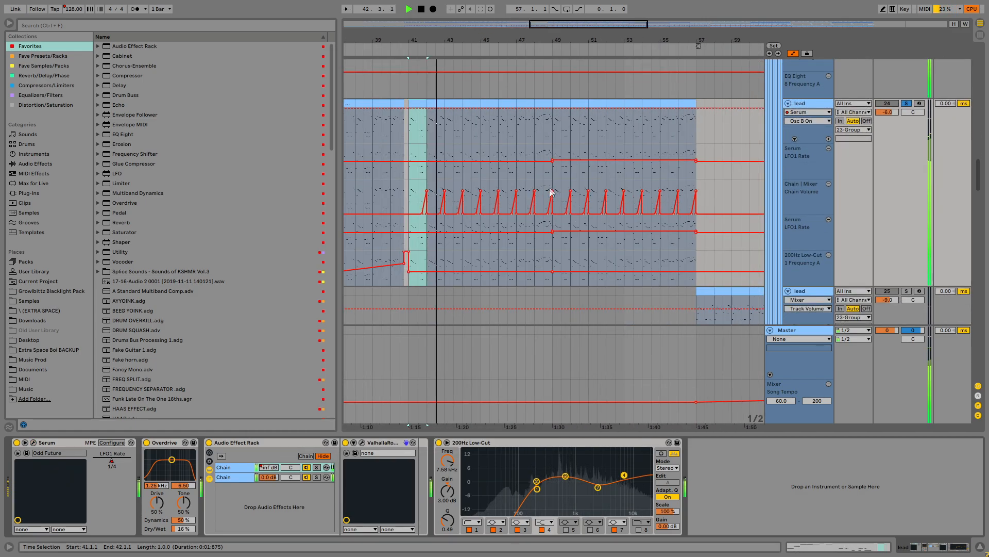
left_click_drag(532, 265, 563, 114)
key("space")
Step: Go to the VOCAL group and select the MONO VOCAL clip starting at bar 41
left_click_drag(478, 221, 474, 79)
left_click_drag(505, 320, 482, 88)
left_click_drag(500, 294, 493, 343)
left_click_drag(477, 103, 459, 338)
left_click_drag(458, 300, 521, 129)
left_click_drag(525, 329, 497, 368)
left_click(521, 148)
left_click_drag(516, 114, 464, 355)
left_click_drag(480, 113, 484, 361)
left_click_drag(515, 113, 520, 356)
left_click_drag(526, 113, 551, 387)
left_click(472, 197)
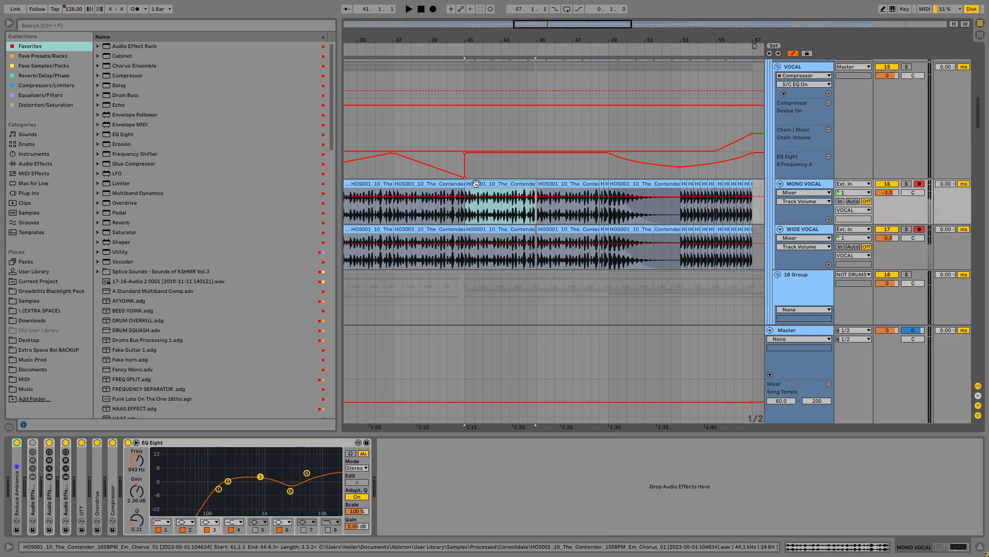
Step: Play the soloed vocals from bar 41, stop, and select the MONO VOCAL clip starting at bar 33
key("plus")
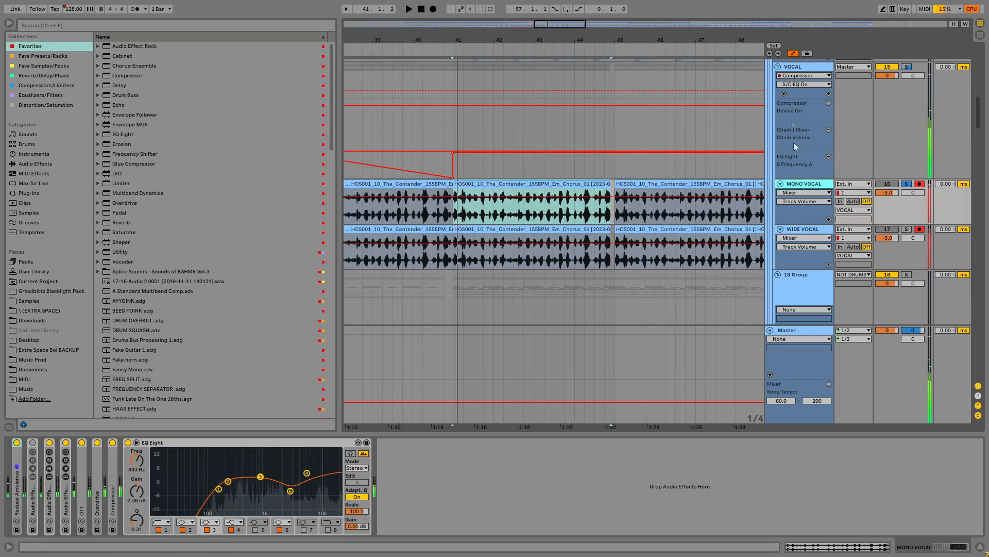
scroll(796, 163, "up", 1)
scroll(475, 206, "down", 3)
left_click(433, 205)
left_click(369, 205)
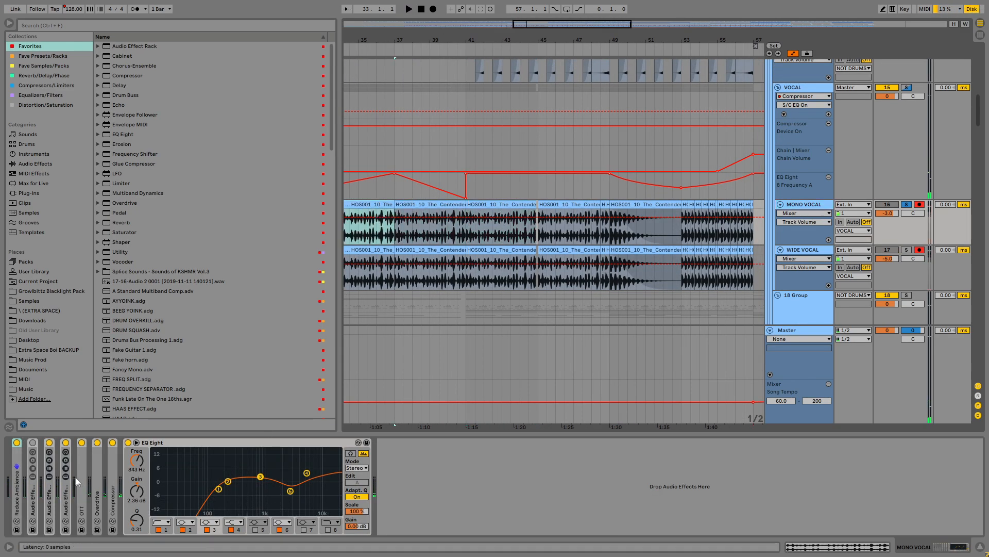
Step: Inspect the MONO VOCAL's Reduce Ambience device and first Audio Effect Rack, folding each one again
double_click(15, 504)
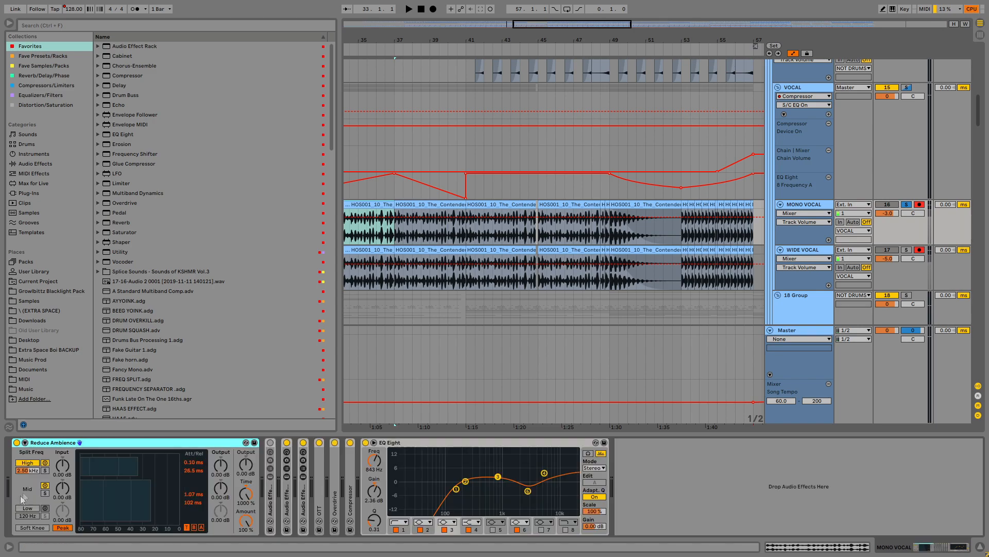
double_click(145, 445)
double_click(34, 505)
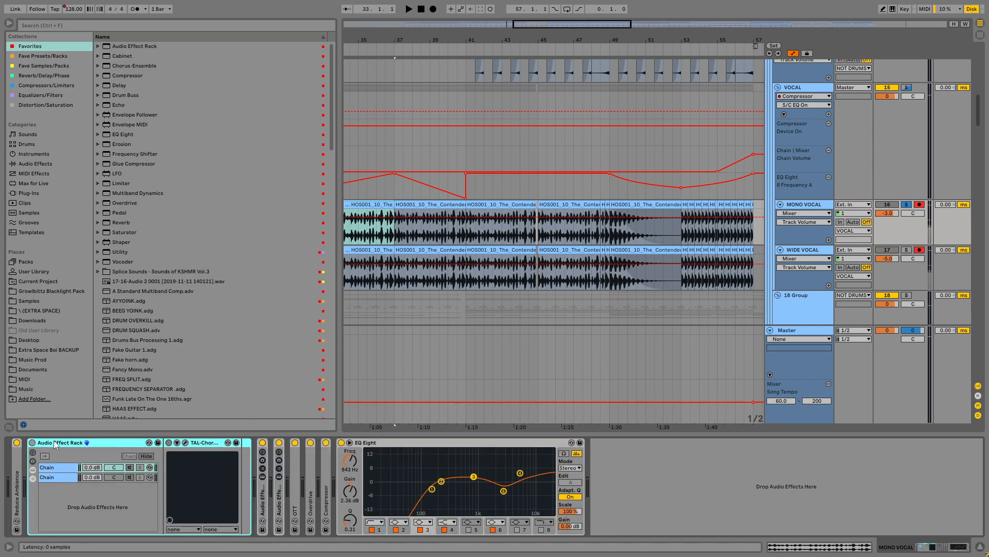
double_click(55, 444)
Step: Unfold the MONO VOCAL's second Audio Effect Rack, examine its Echo and EQ Eight chain, and fold it
left_click(53, 504)
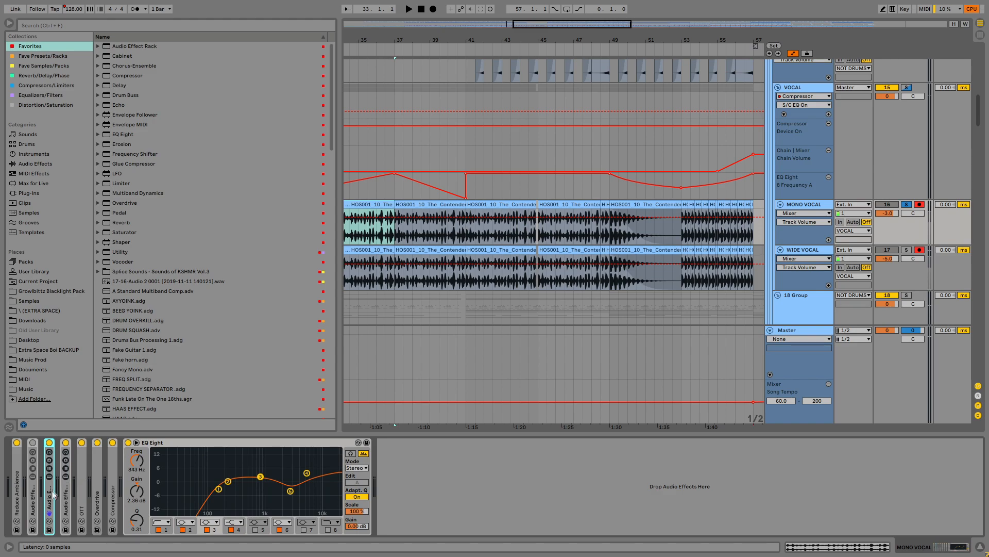
double_click(54, 492)
left_click(83, 478)
left_click(88, 470)
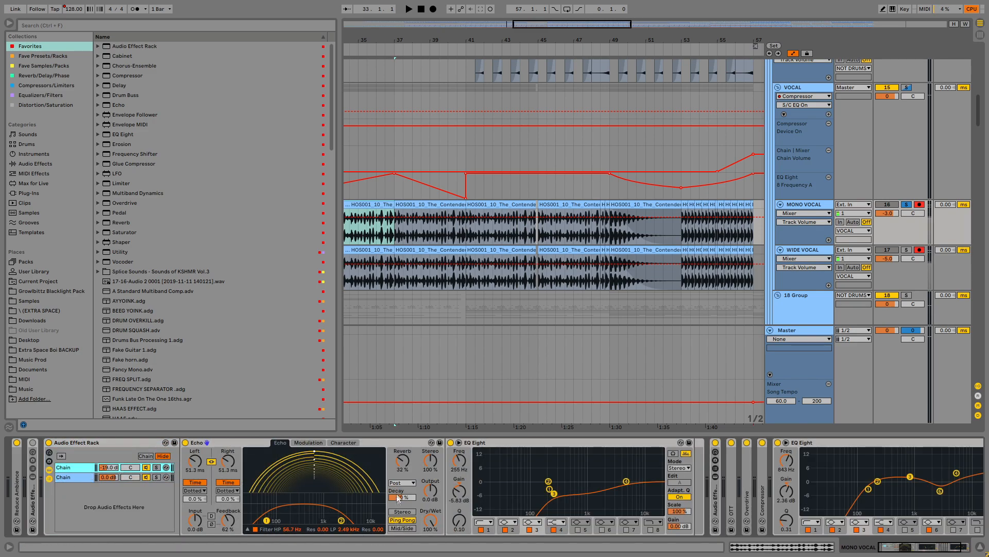
double_click(67, 441)
Step: Unfold the MONO VOCAL's third Audio Effect Rack, examine its Redux and EQ Eight chain, and fold it
double_click(66, 506)
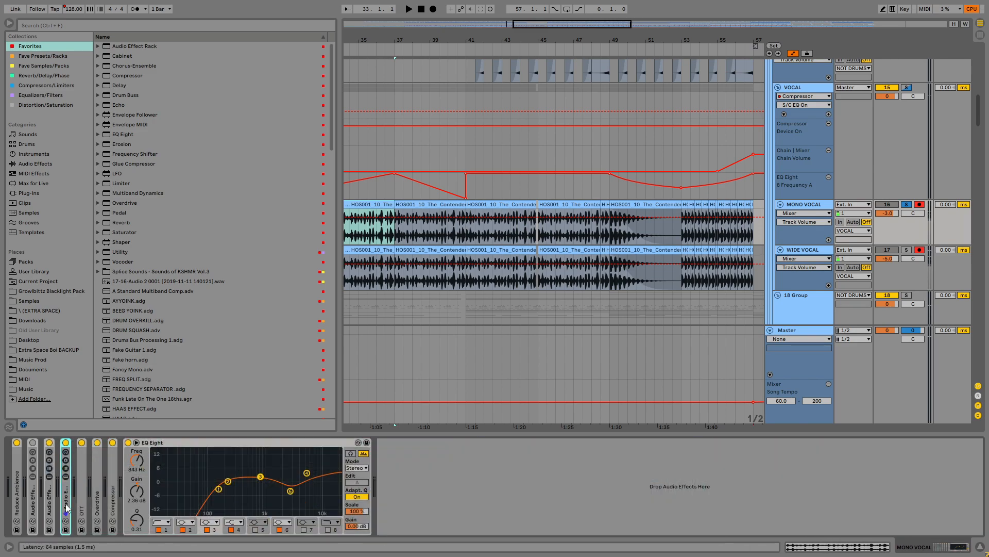
left_click(96, 467)
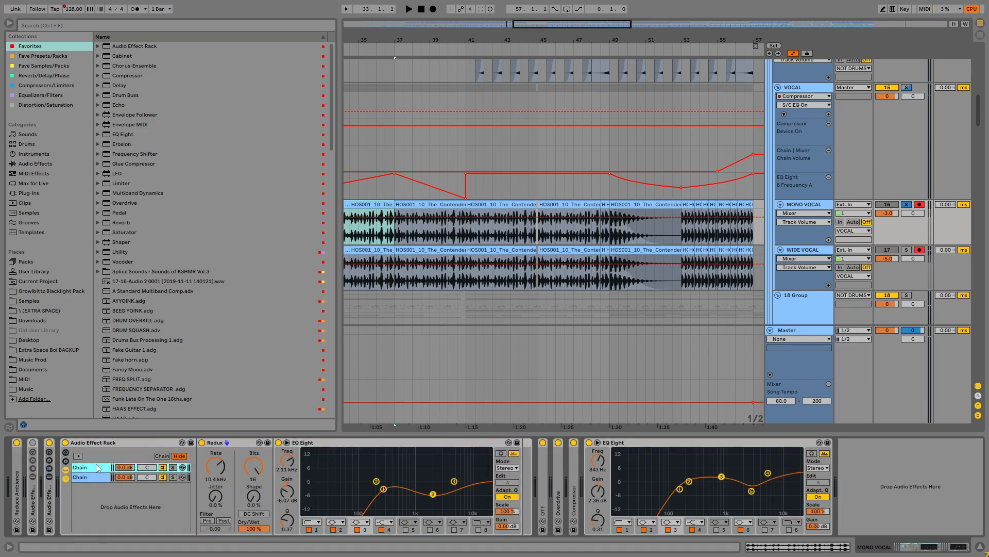
double_click(134, 441)
Step: Examine the OTT settings on the MONO VOCAL twice and fold the device
double_click(82, 498)
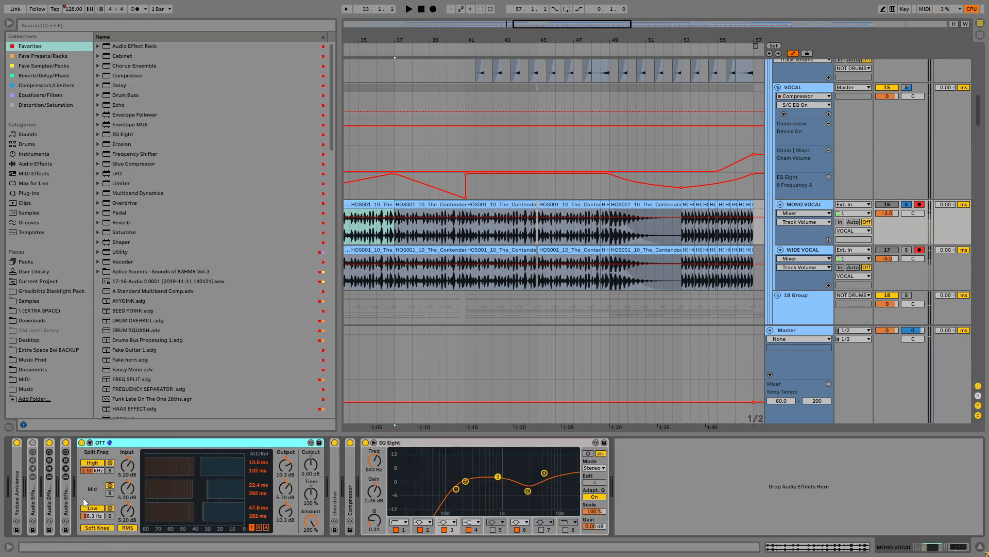
double_click(120, 444)
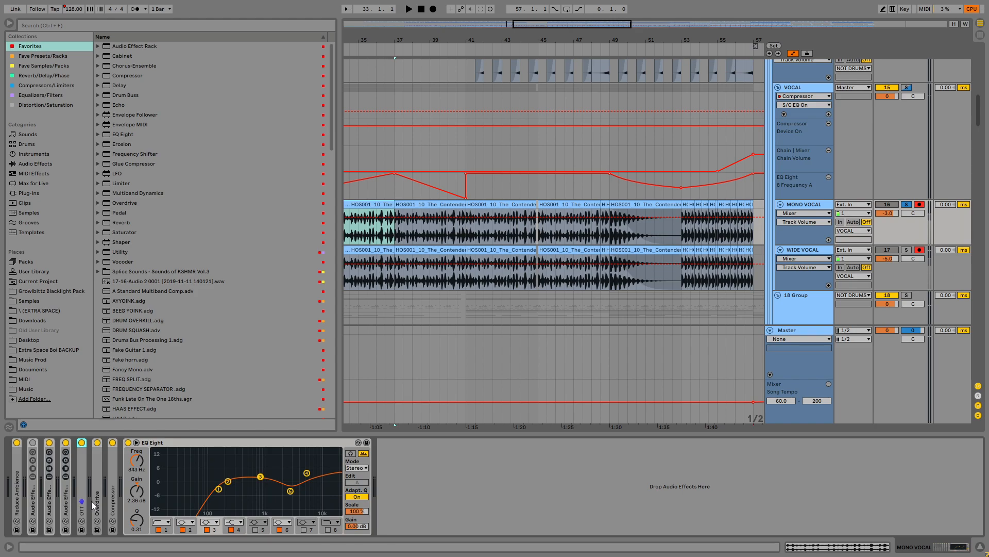
double_click(83, 500)
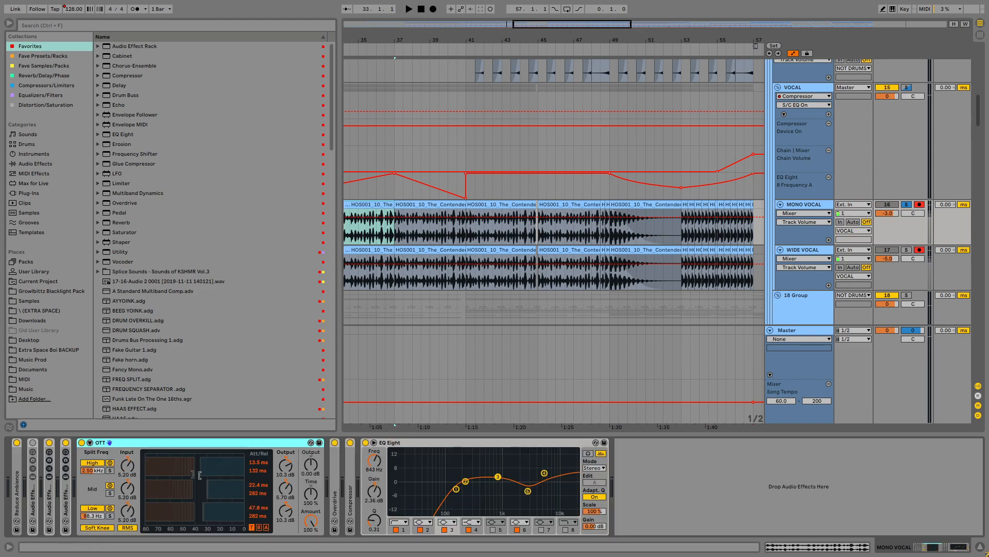
double_click(209, 444)
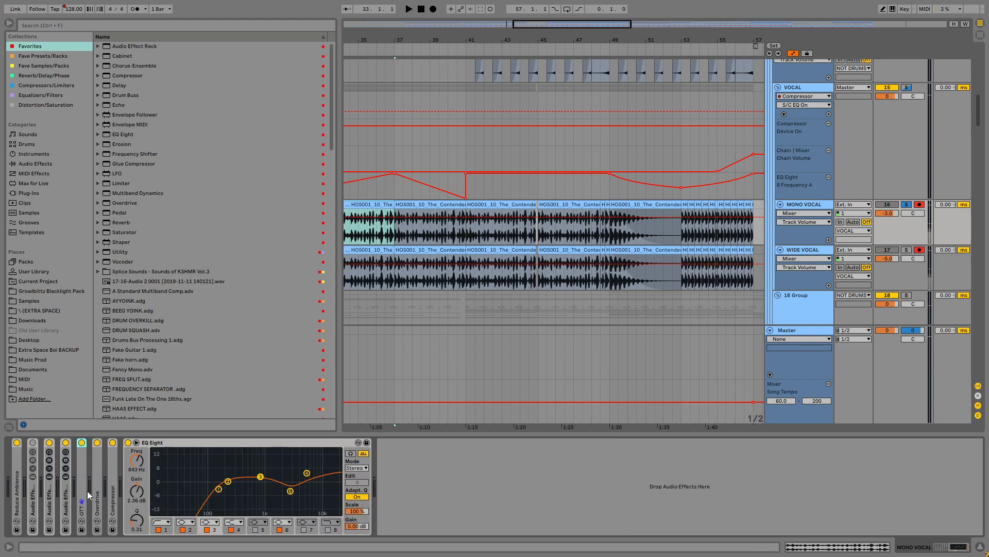
Step: Examine the MONO VOCAL's Overdrive and Compressor settings, folding each device again
double_click(98, 495)
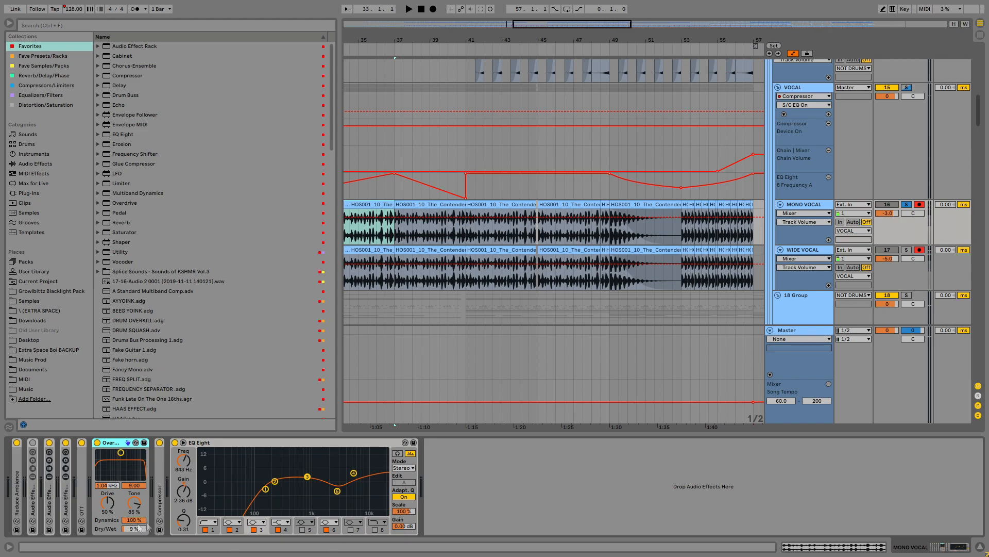
double_click(118, 444)
double_click(113, 491)
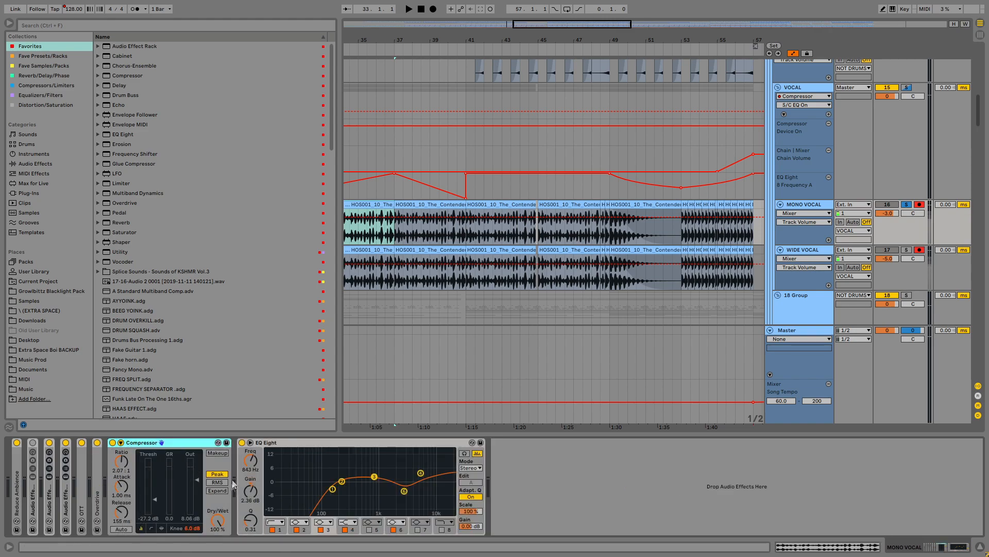
double_click(168, 445)
Step: Check the filter type choices for band 3 of the MONO VOCAL's EQ Eight and fold the device
left_click(210, 521)
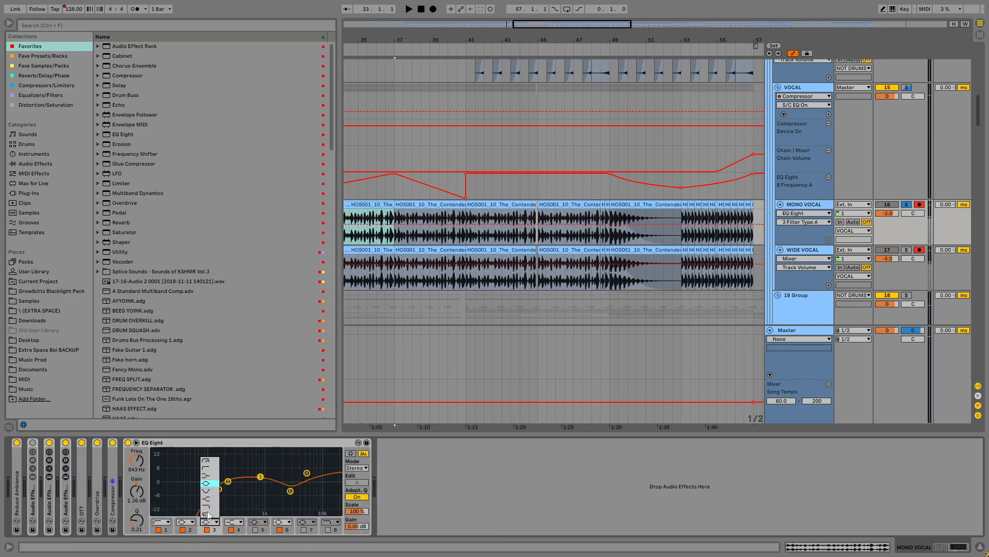
left_click(308, 502)
left_click_drag(308, 502, 179, 445)
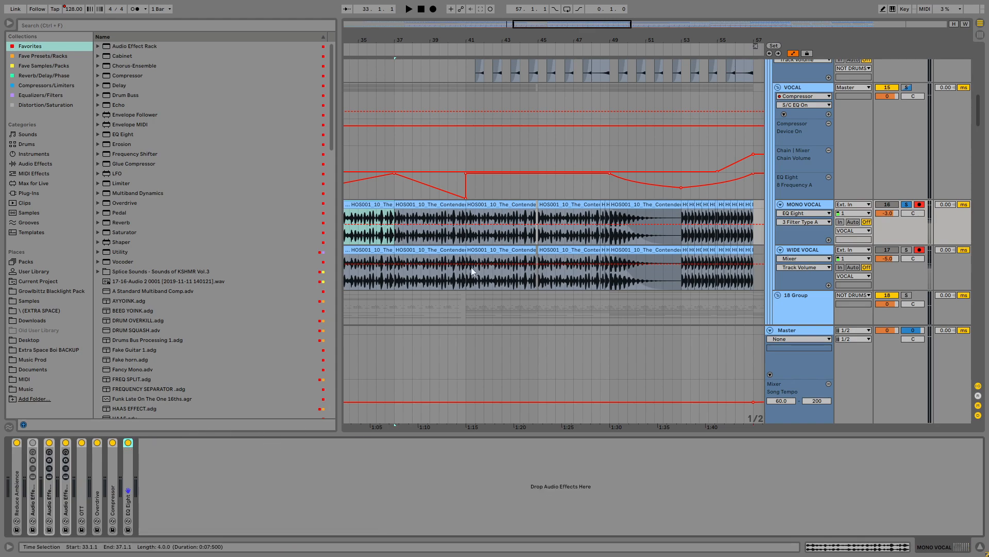
Step: Select the WIDE VOCAL clip starting at bar 33 and fold all devices in its effect chain
scroll(475, 307, "left", 4)
left_click(423, 253)
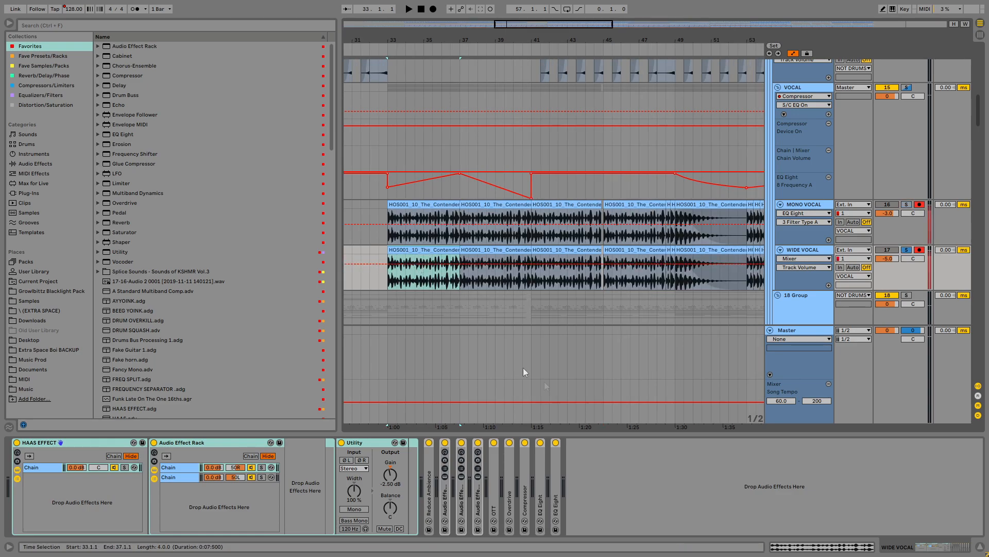
double_click(90, 446, "alt")
Step: Examine the WIDE VOCAL's Overdrive and its last EQ Eight, folding each device again
double_click(115, 509)
double_click(136, 441)
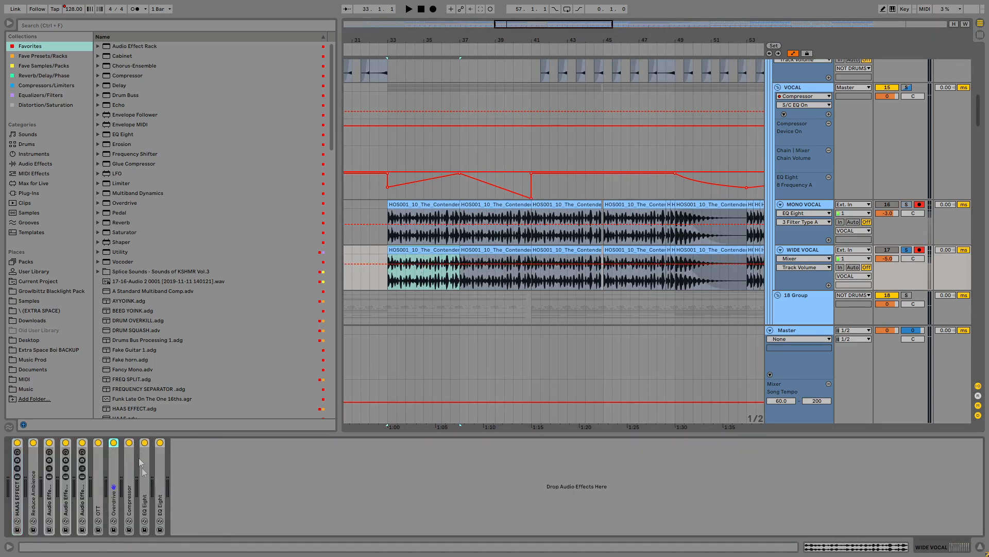
double_click(161, 502)
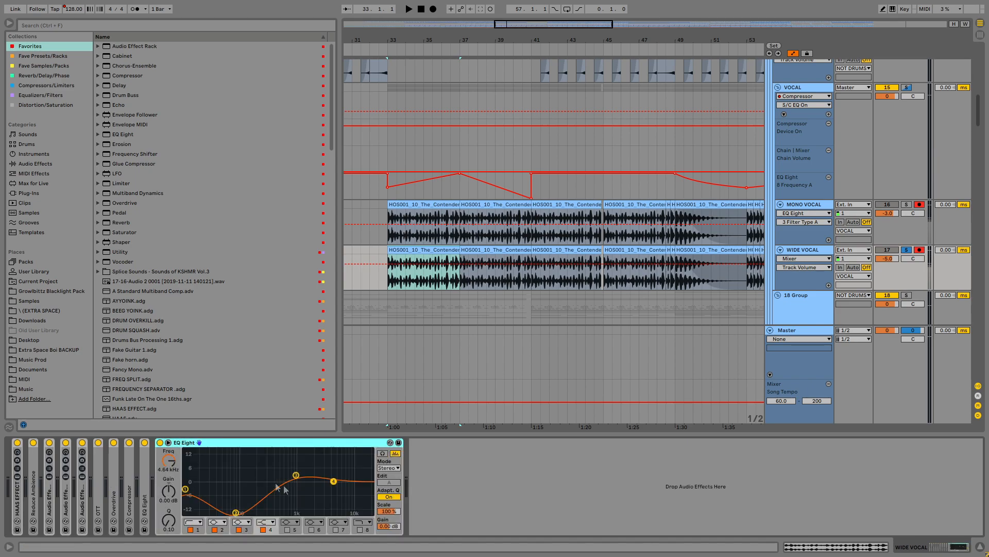
double_click(296, 442)
Step: Fold the MONO VOCAL and WIDE VOCAL tracks and play the soloed VOCAL group from bar 33
scroll(386, 259, "up", 3)
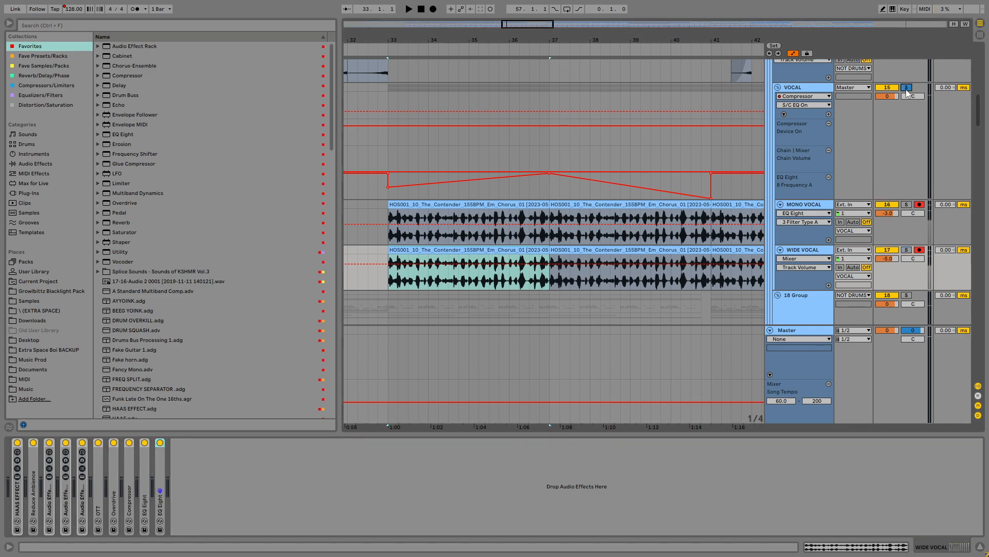
left_click(399, 204)
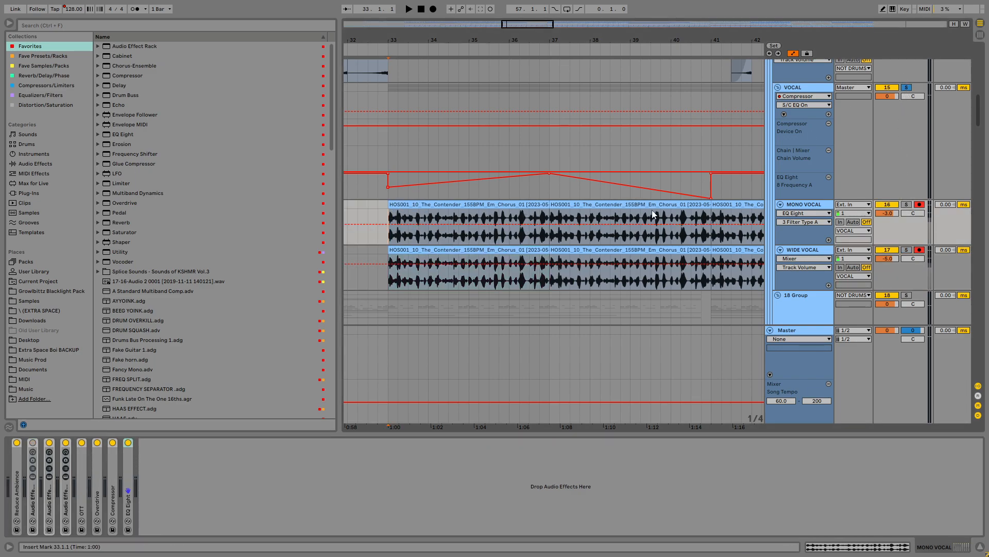
left_click(780, 204)
left_click(385, 136)
key("space")
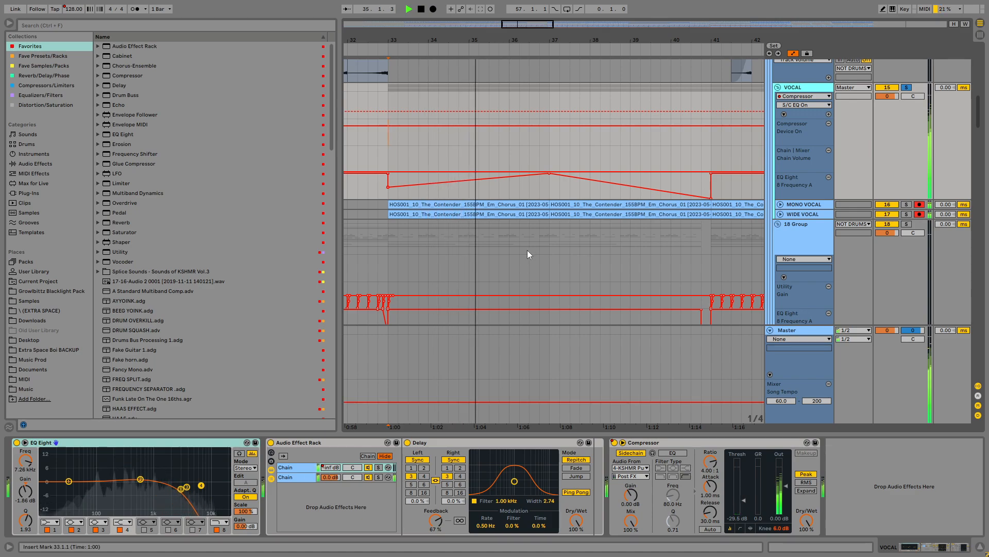
Step: Unsolo the VOCAL group, stop playback, and place the insert marker at bar 33 in the NOT VOCAL group
scroll(527, 250, "down", 3)
key("s")
left_click_drag(620, 197, 626, 73)
left_click_drag(515, 309, 530, 219)
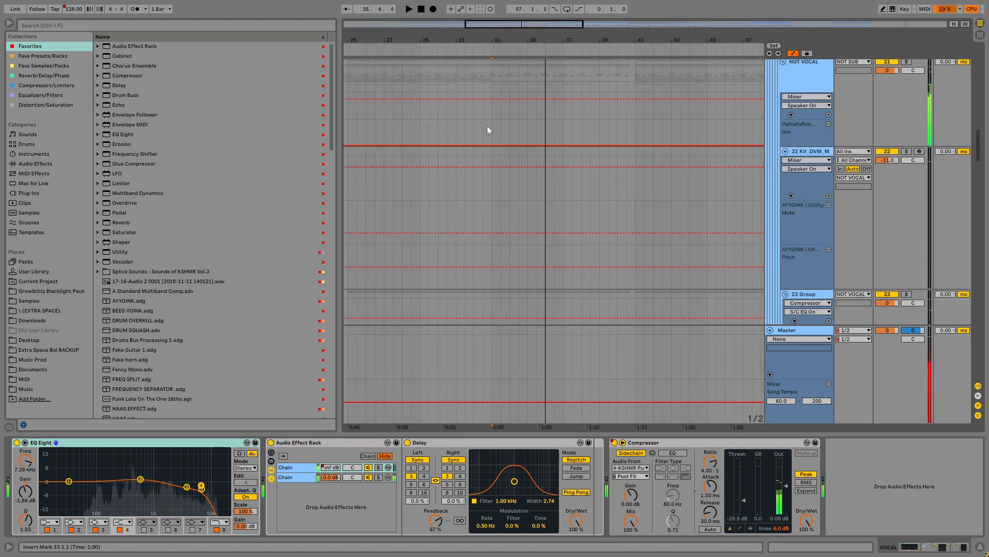
left_click(488, 127)
key("space")
Step: Look through the tracks below the NOT VOCAL group, including the frozen ones, and return to the drum tracks around bar 33
left_click_drag(535, 288, 550, 78)
left_click_drag(534, 361, 524, 86)
left_click_drag(510, 208, 517, 71)
left_click_drag(539, 316, 541, 62)
left_click_drag(537, 338, 510, 18)
left_click_drag(518, 278, 520, 79)
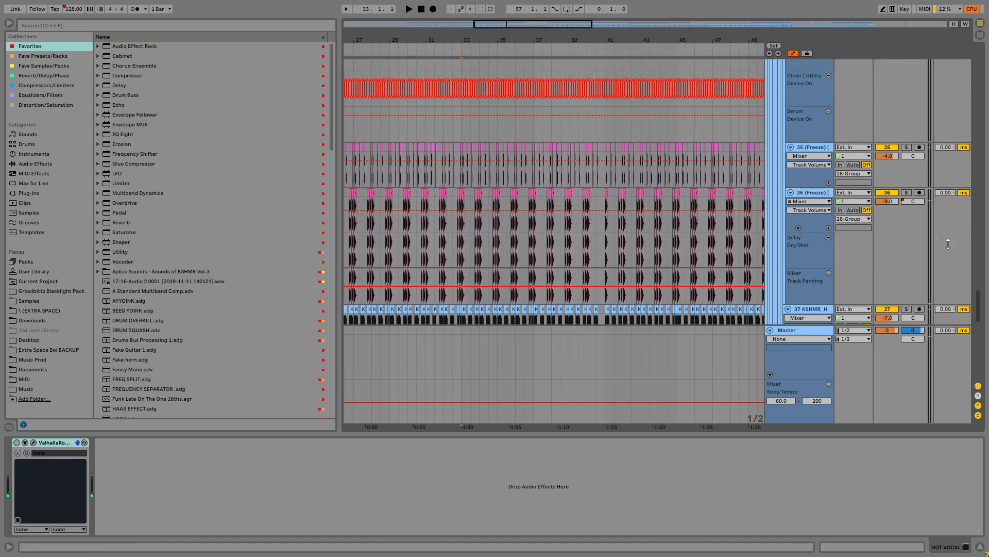
left_click_drag(975, 306, 986, 98)
scroll(485, 157, "up", 4)
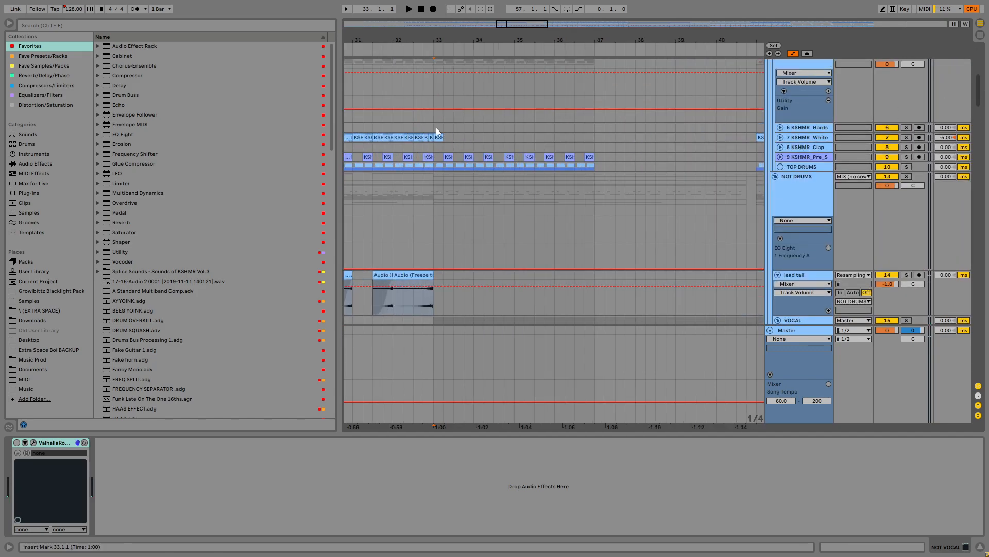
Step: Select bars 33 to 37 on the pre-shifted clap and TOP DRUMS tracks and play from bar 33
left_click(432, 155)
left_click_drag(437, 159, 598, 164)
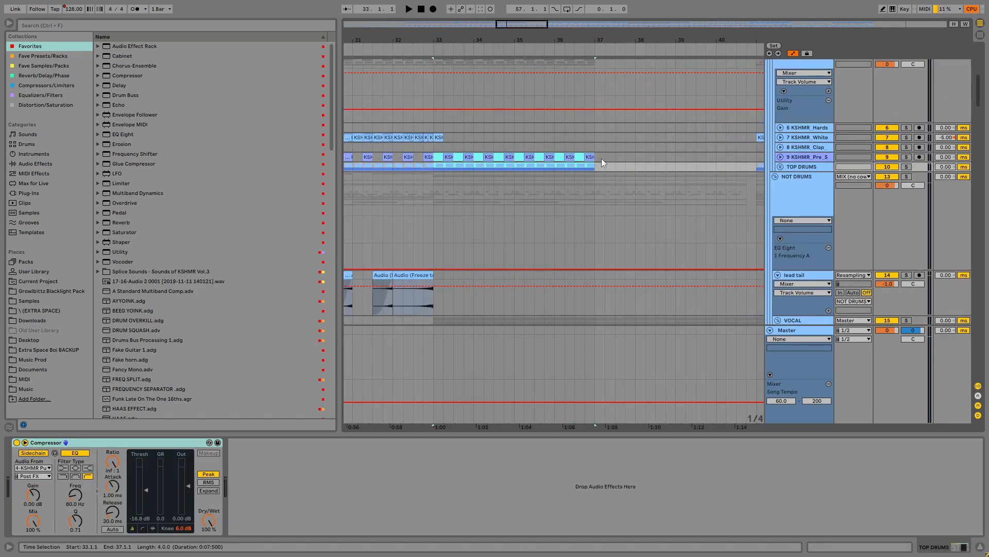
key("space")
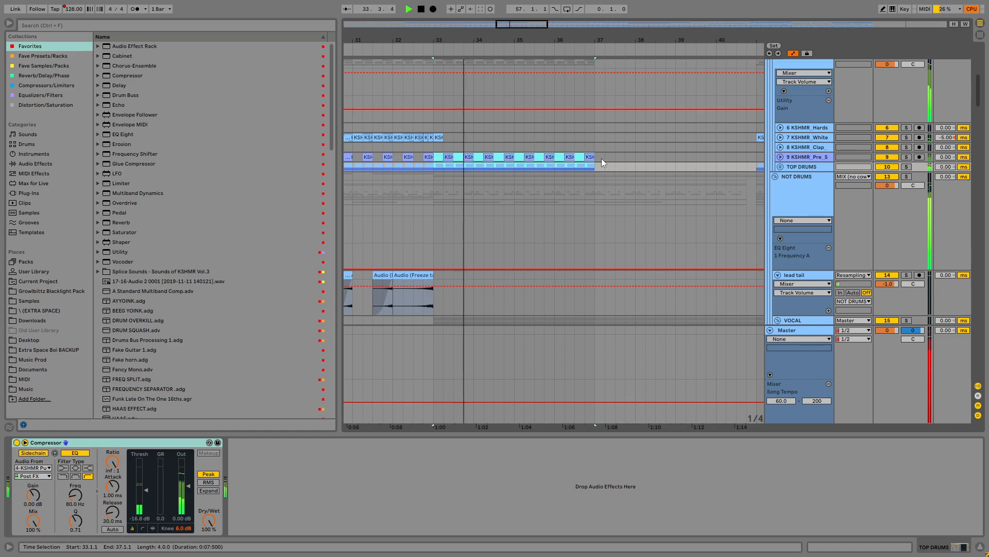
Step: Delete the selected clap and top drum clips, replay bar 33 without them, and undo the deletion
key("Delete")
key("space")
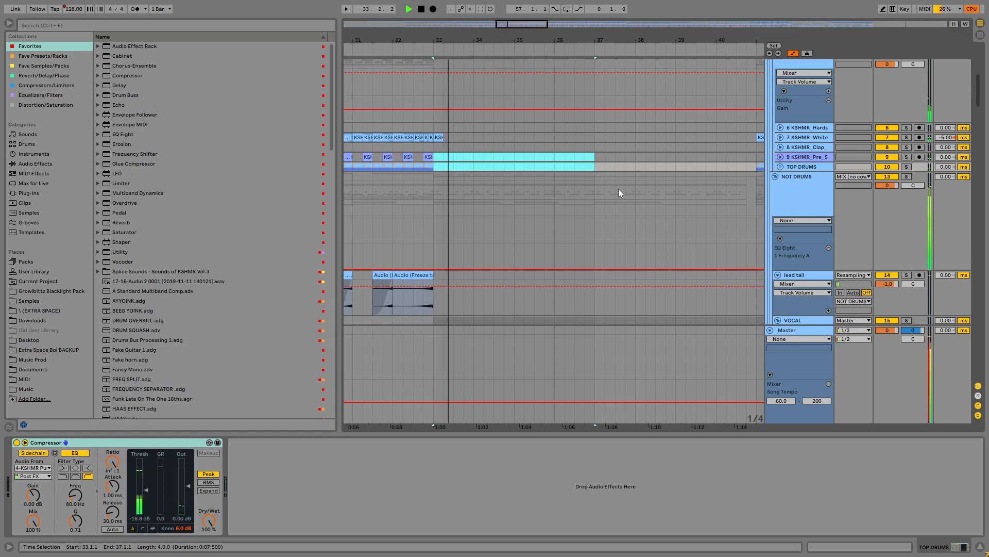
key("ctrl+z")
Step: Play from bar 33, select the last pre-shifted clap clip before bar 37, and stop
left_click(443, 146)
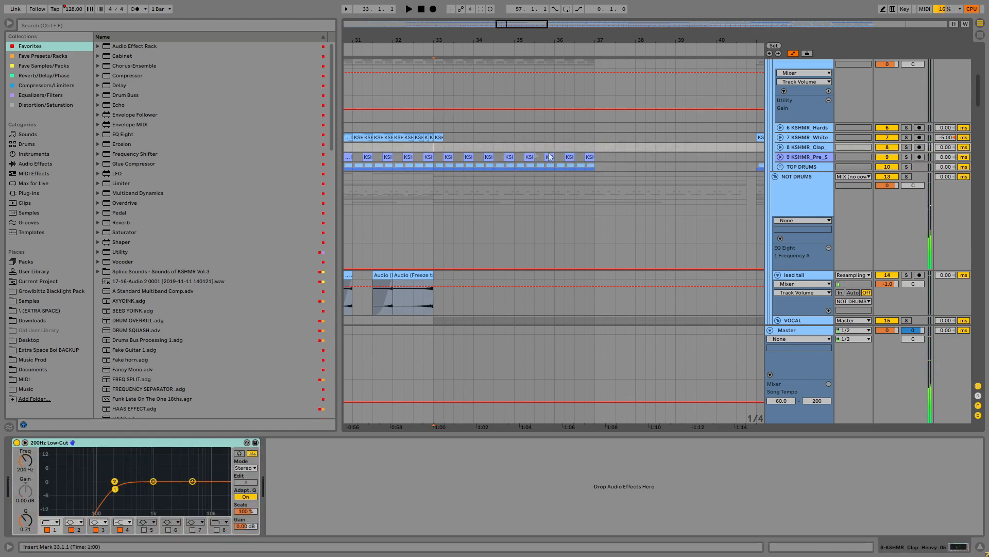
scroll(573, 152, "up", 1)
left_click(544, 172)
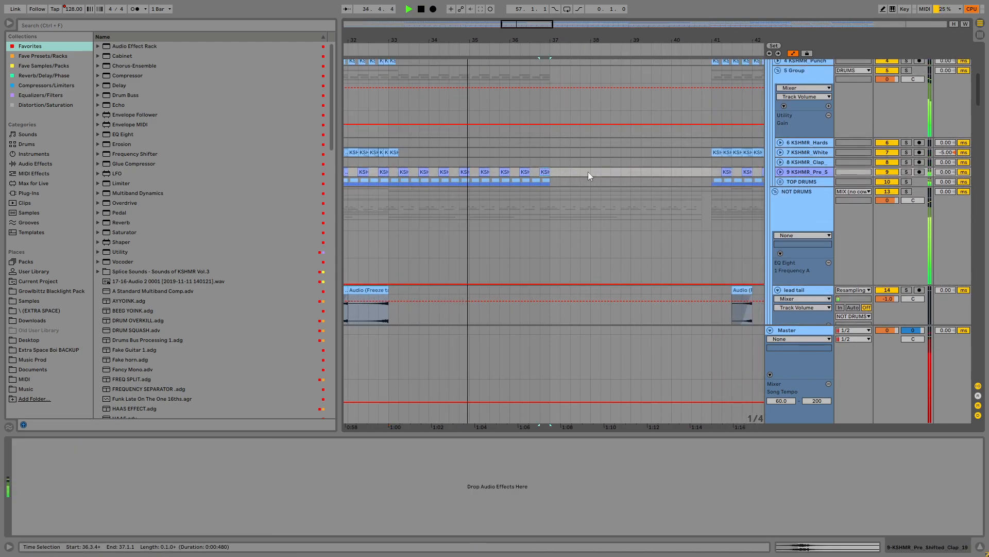
key("space")
Step: Place the insert marker at 39.3 on the pre-shifted clap track and play the passage leading into bar 41
left_click(671, 165)
left_click(652, 172)
left_click_drag(755, 218, 622, 210)
key("space")
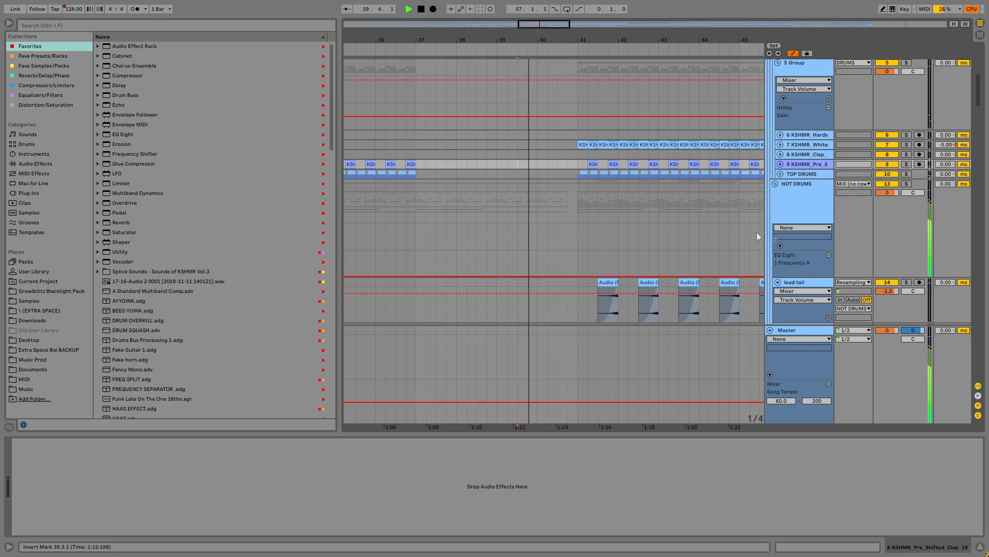
Step: Fold the DRUMS and NOT DRUMS groups, focus on the transition into bar 41, and stop playback
left_click(774, 184, "alt")
scroll(587, 195, "up", 8)
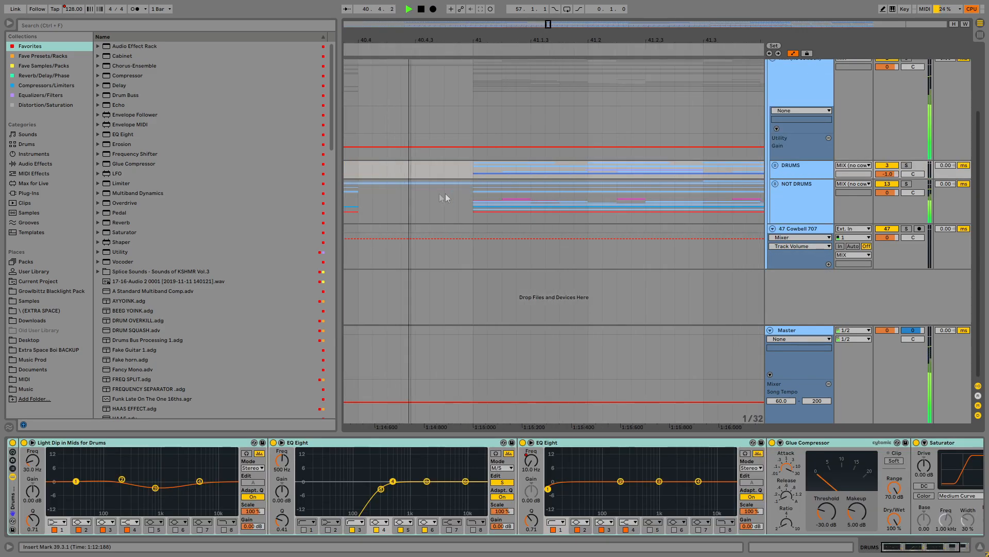
key("space")
Step: Highlight the NOT DRUMS group's gap from 40.4 to bar 41 and place the insert marker at 40.3
left_click(364, 195)
scroll(552, 197, "left", 5)
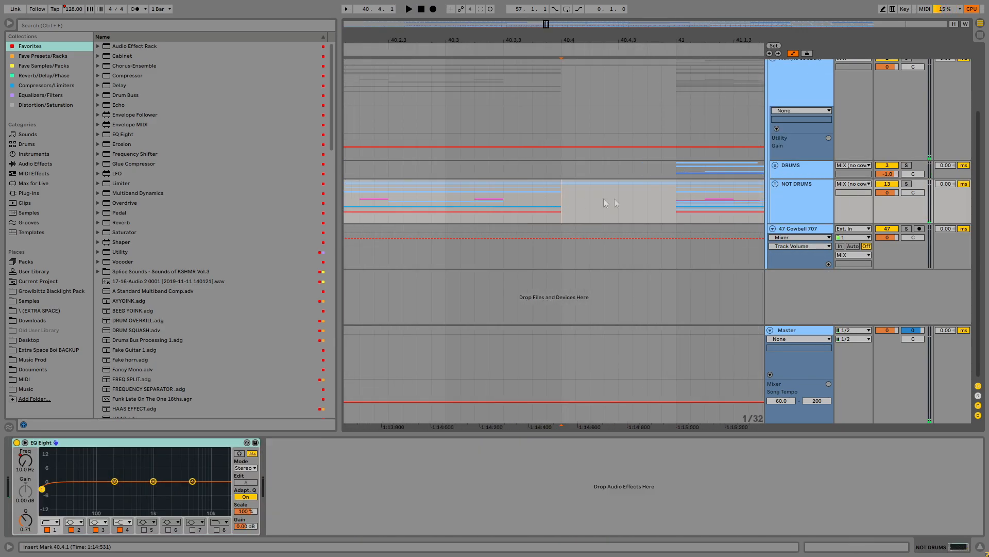
left_click_drag(562, 214, 673, 199)
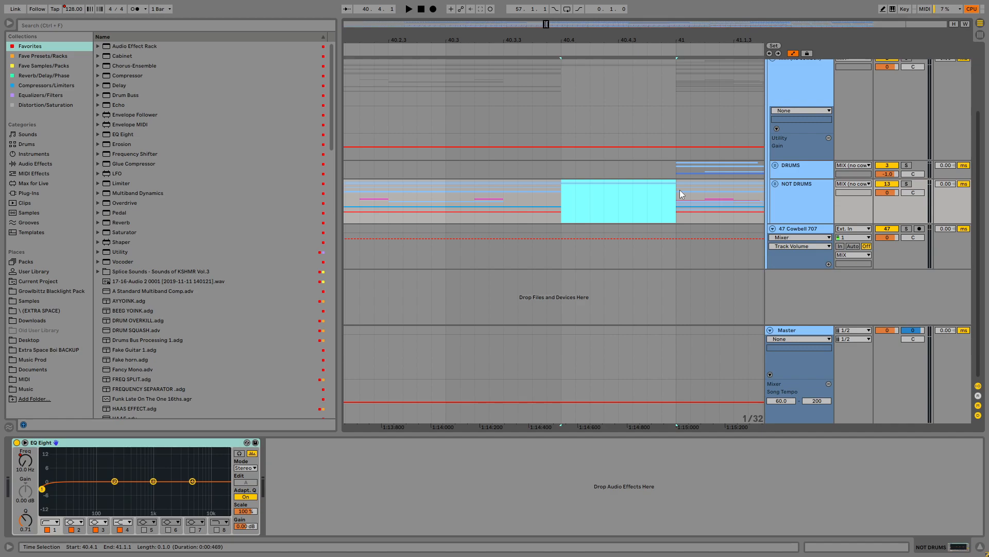
left_click(460, 212)
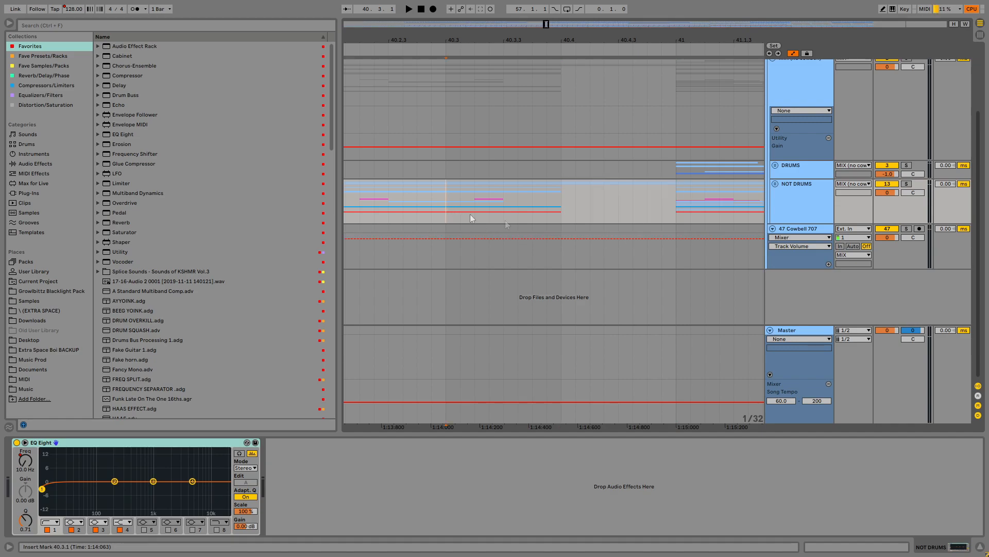
Step: Play from 40.3 with the Master volume lowered, and undo the volume change
key("space")
left_click_drag(887, 330, 886, 412)
key("space")
key("space")
key("space")
key("ctrl+z")
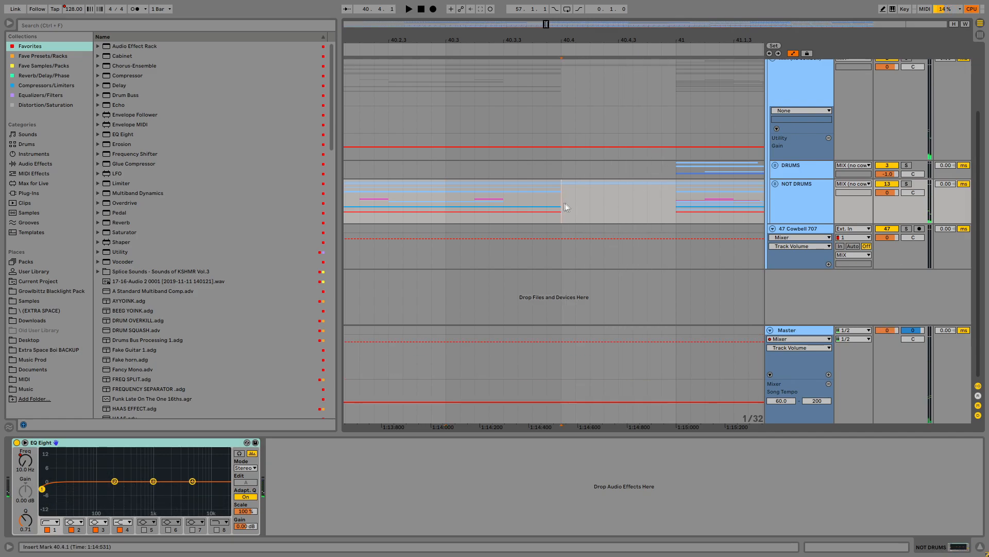
Step: Play the gap leading into bar 41 and place the insert marker at 40.4.2 on the NOT DRUMS group
key("minus")
left_click(552, 204)
key("space")
key("space")
left_click(510, 199)
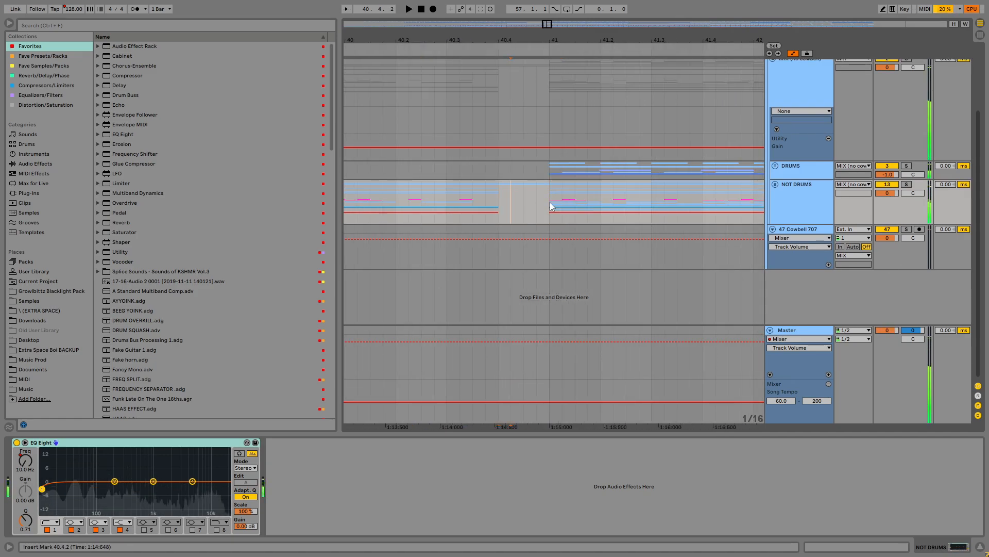
Step: Place the insert marker at bar 25 on the NOT DRUMS group and play from there
left_click_drag(662, 201, 560, 209)
left_click(450, 199)
scroll(453, 199, "down", 8)
left_click_drag(453, 199, 548, 206)
left_click(373, 218)
key("space")
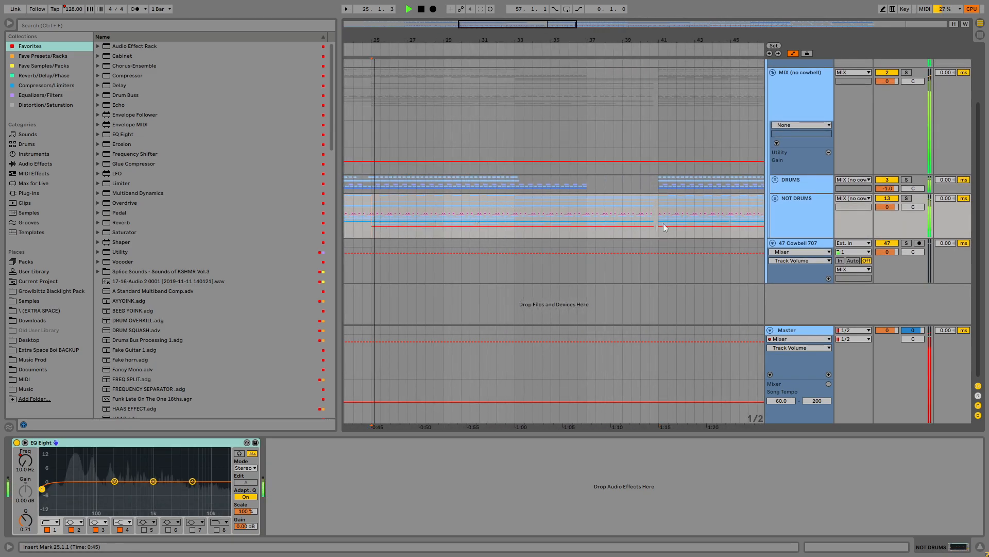
Step: Place the insert marker at bar 41 on the NOT DRUMS group, play the start of the section, and stop
left_click(657, 219)
key("space")
key("space")
left_click_drag(689, 215, 543, 213)
key("space")
scroll(536, 225, "up", 3)
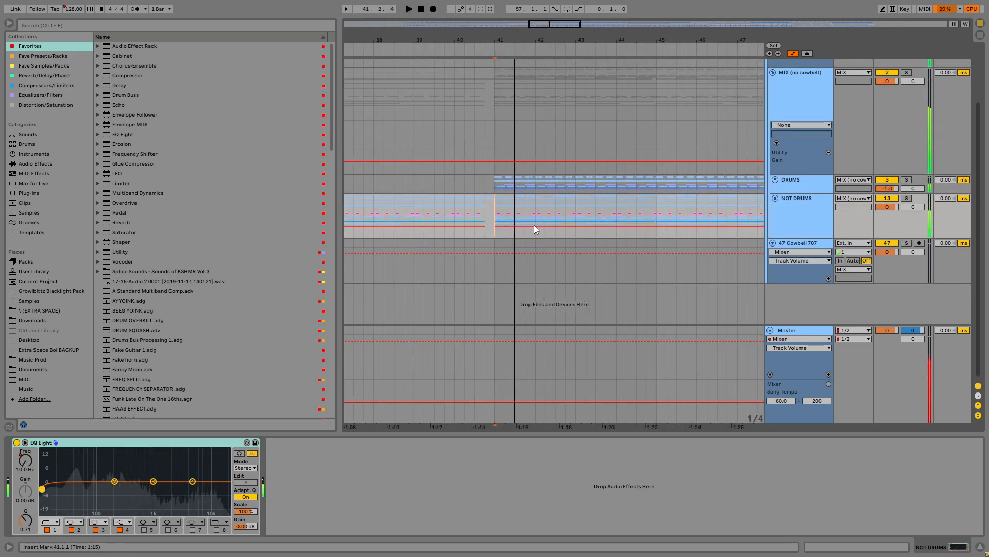
Step: Unfold the NOT DRUMS group, fold the tracks inside it, and place the insert marker at bar 41 on 18 Group
left_click(775, 198)
left_click_drag(561, 267, 561, 45)
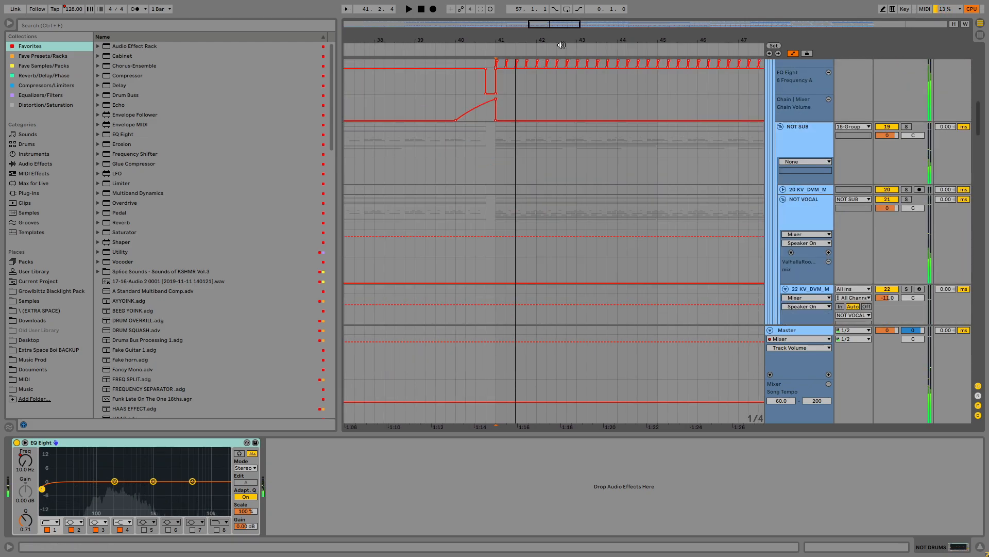
scroll(565, 247, "up", 5)
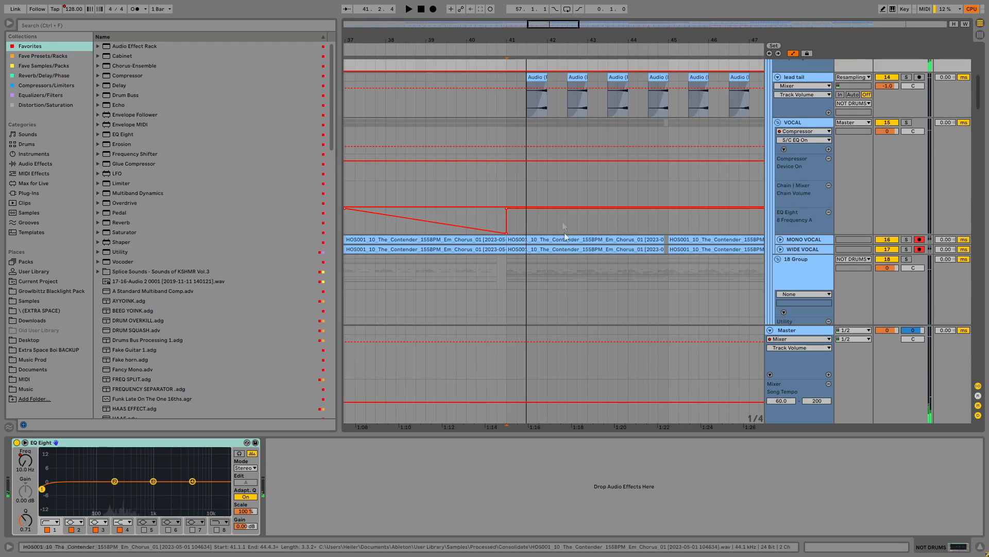
left_click(778, 122, "alt")
left_click_drag(616, 163, 576, 199)
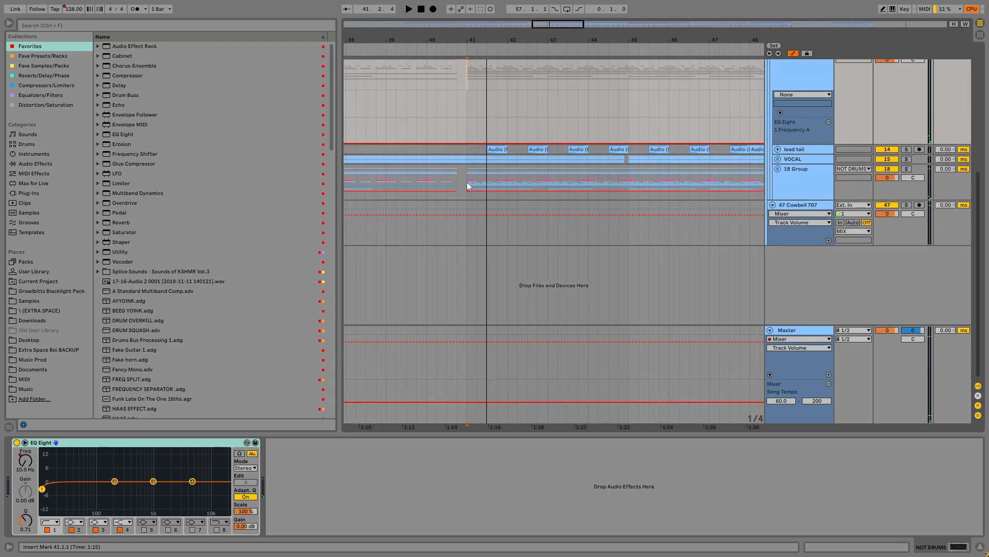
left_click(468, 185)
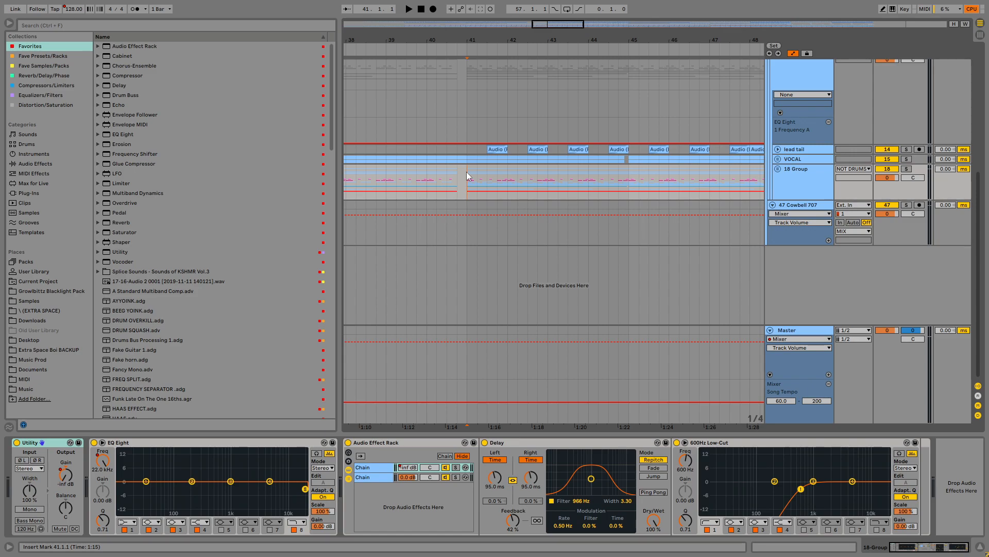
Step: Play from bar 41 and place the insert marker at bar 45 on 18 Group
key("space")
left_click_drag(584, 187, 471, 213)
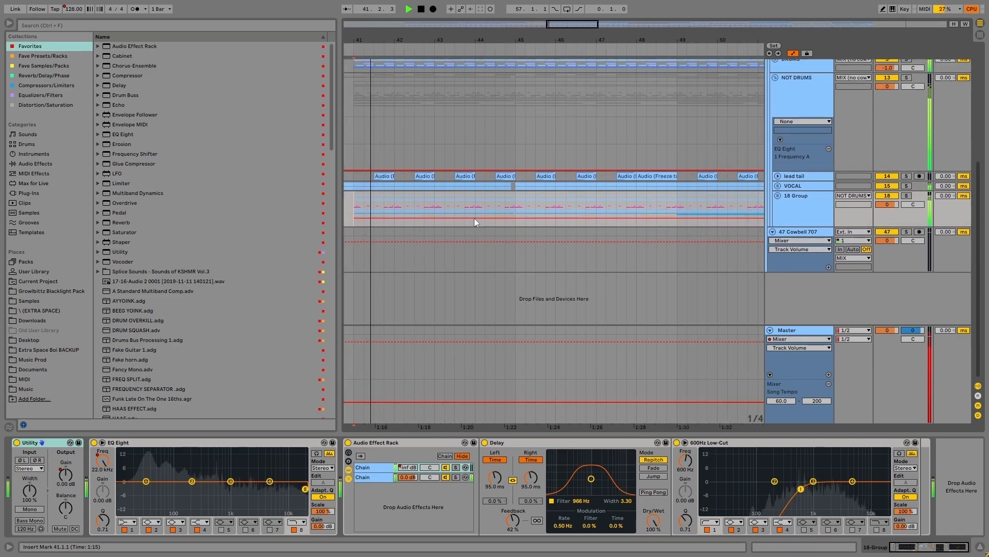
left_click(518, 206)
left_click_drag(646, 210, 531, 221)
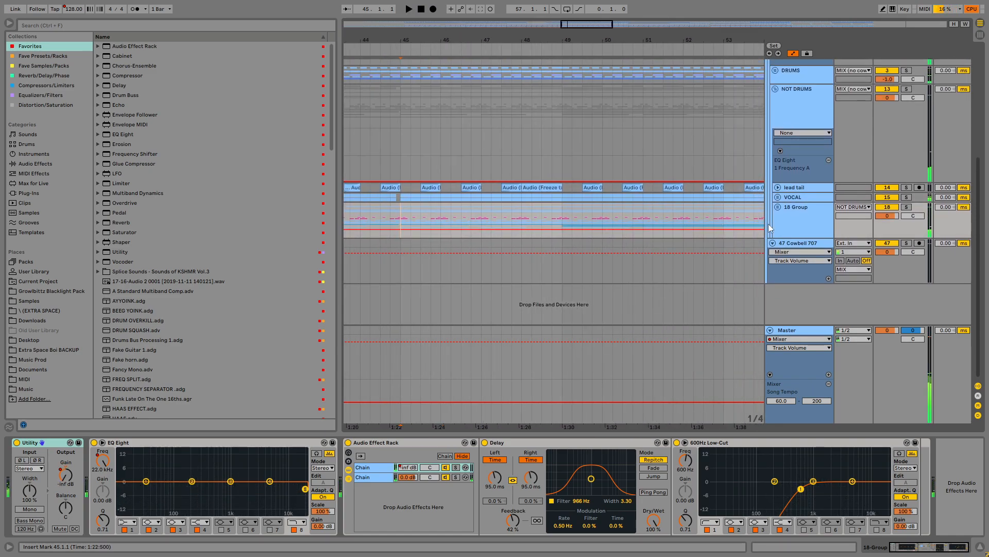
Step: Audition the passage leading into bar 49, playing from 48.4 on the DRUMS group
left_click(537, 217)
key("space")
scroll(564, 220, "up", 2)
key("space")
left_click(539, 69)
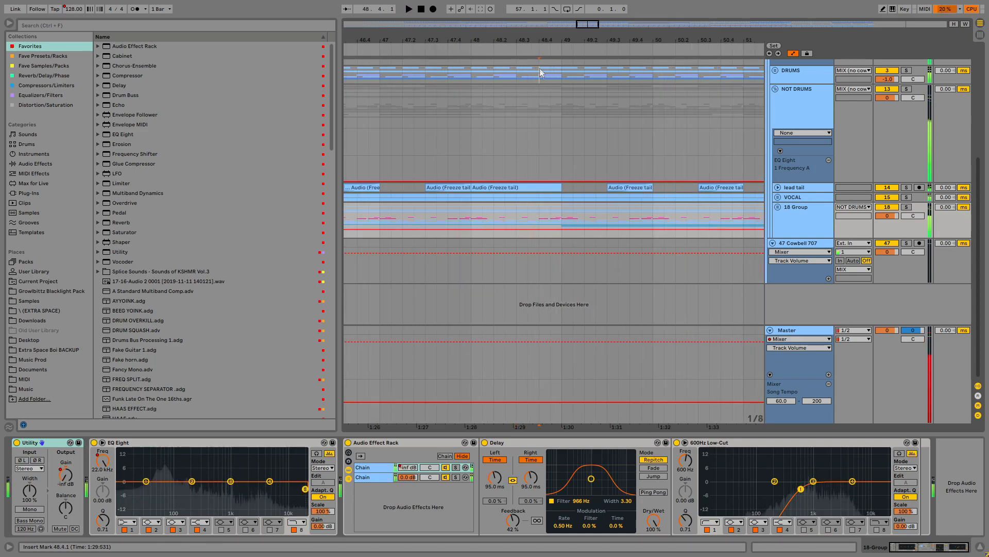
key("space")
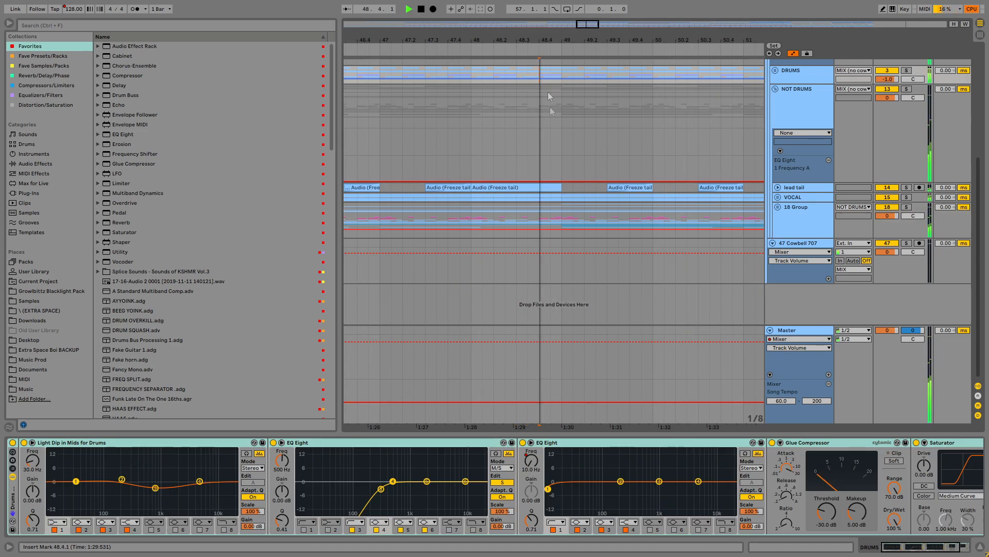
Step: Place the insert marker at bar 49 on 18 Group, move it to 55.3, and stop playback
left_click(564, 224)
scroll(555, 229, "down", 3)
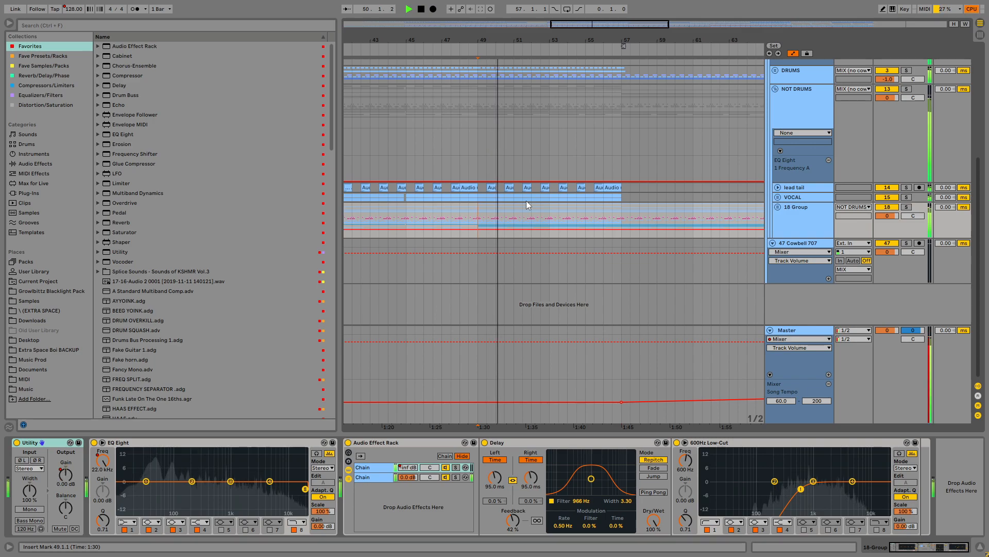
scroll(553, 220, "right", 2)
left_click(552, 220)
key("space")
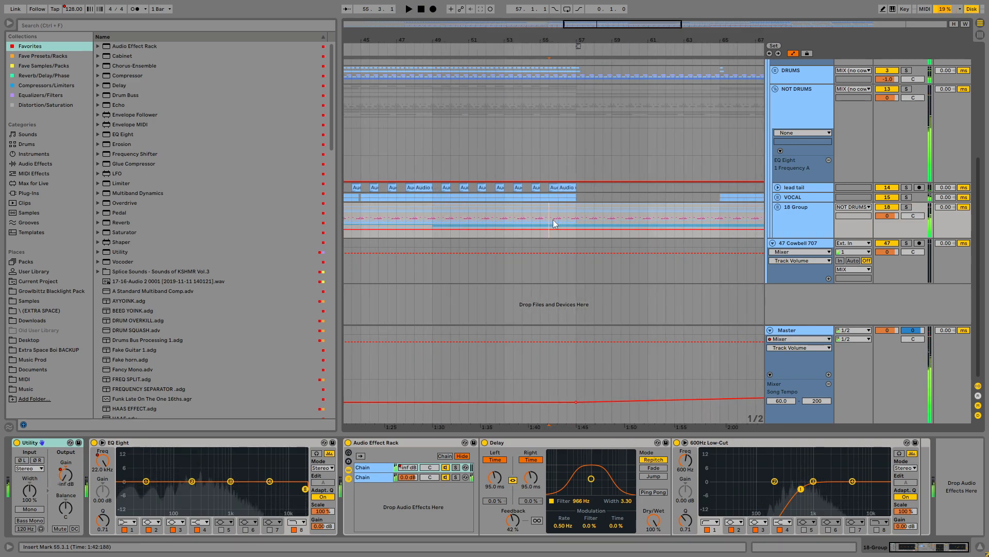
Step: Unfold 18 Group, select the lead clip at bar 57, and audition the lead track soloed
left_click(580, 223)
scroll(585, 165, "right", 5)
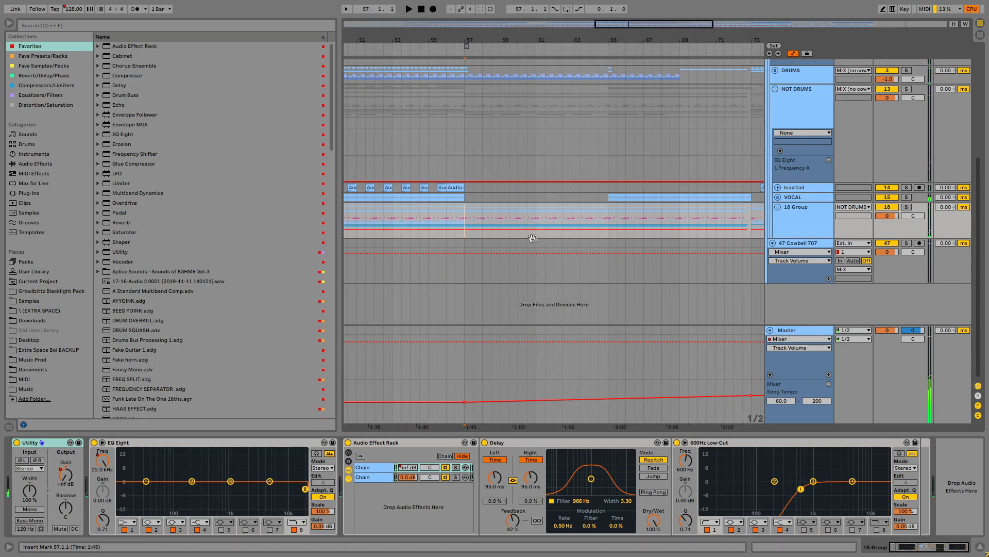
left_click(778, 208)
scroll(537, 209, "down", 6)
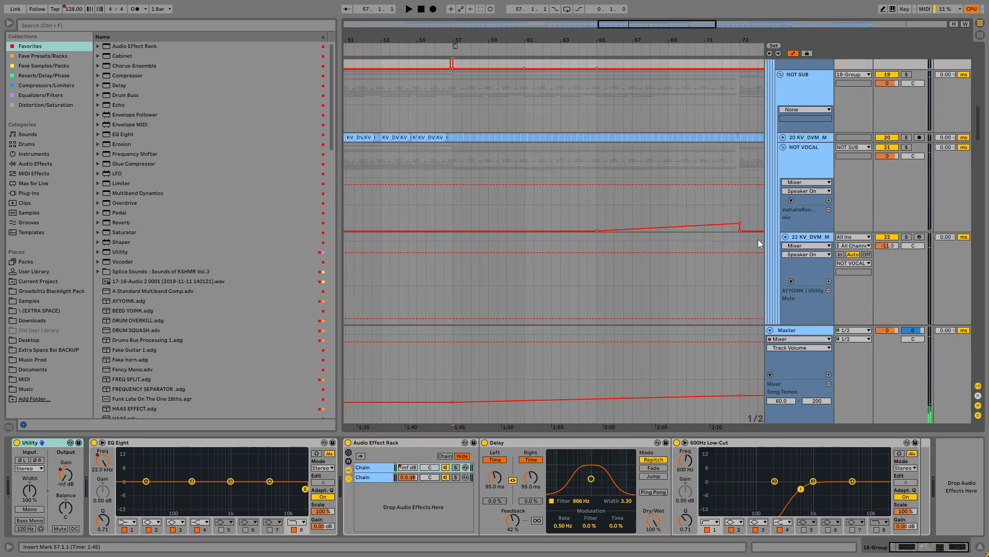
scroll(742, 241, "down", 10)
left_click(483, 238)
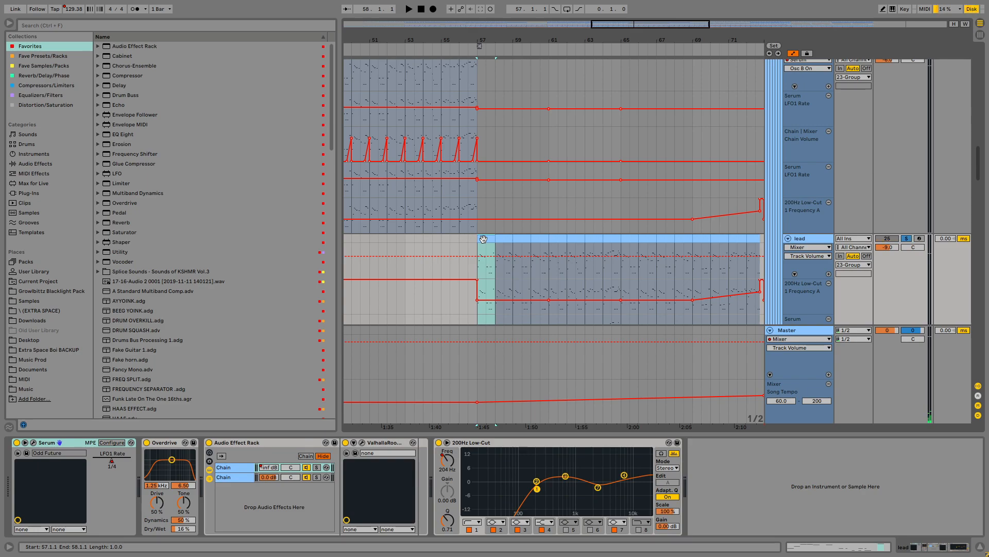
key("space")
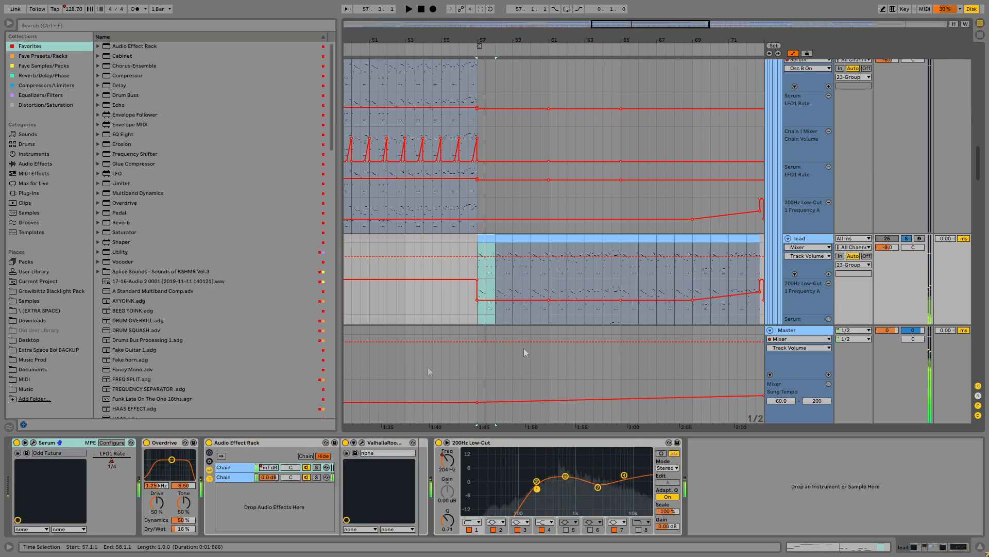
Step: Open the lead track's Serum synth, examine the Odd Future patch, and close its window
left_click(34, 442)
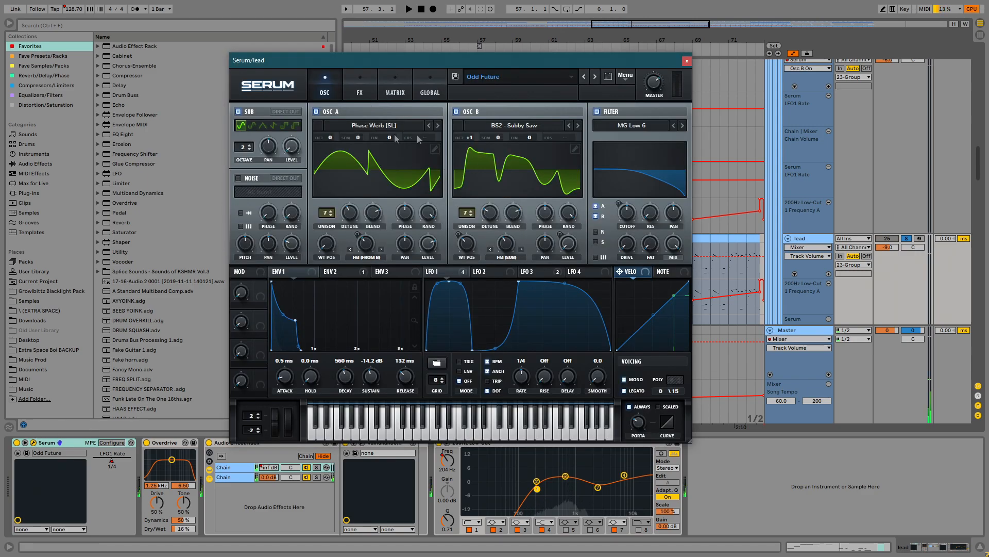
left_click(267, 84)
left_click(294, 85)
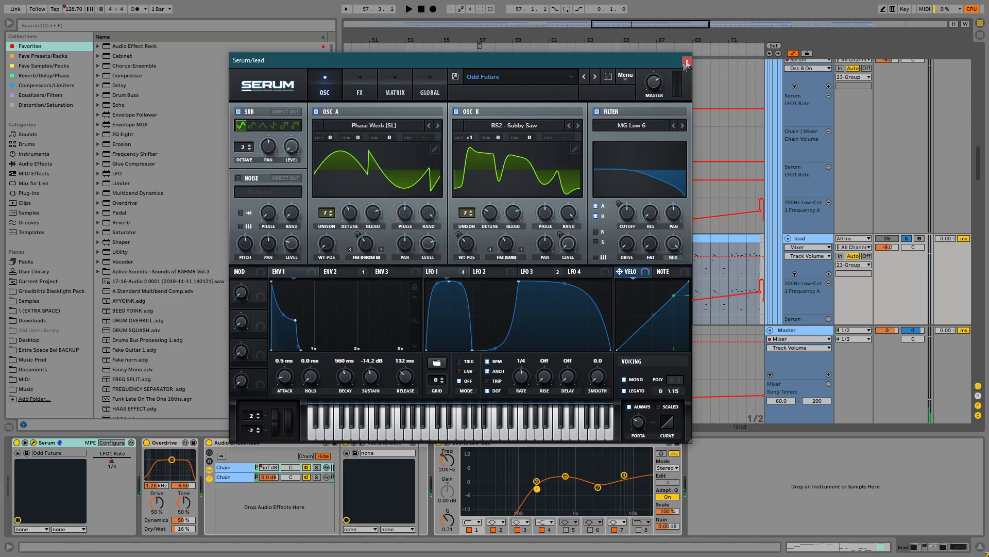
left_click(687, 61)
Step: Turn off the lead track's solo and play the passage with the other layers
scroll(585, 64, "down", 5)
scroll(585, 63, "right", 3)
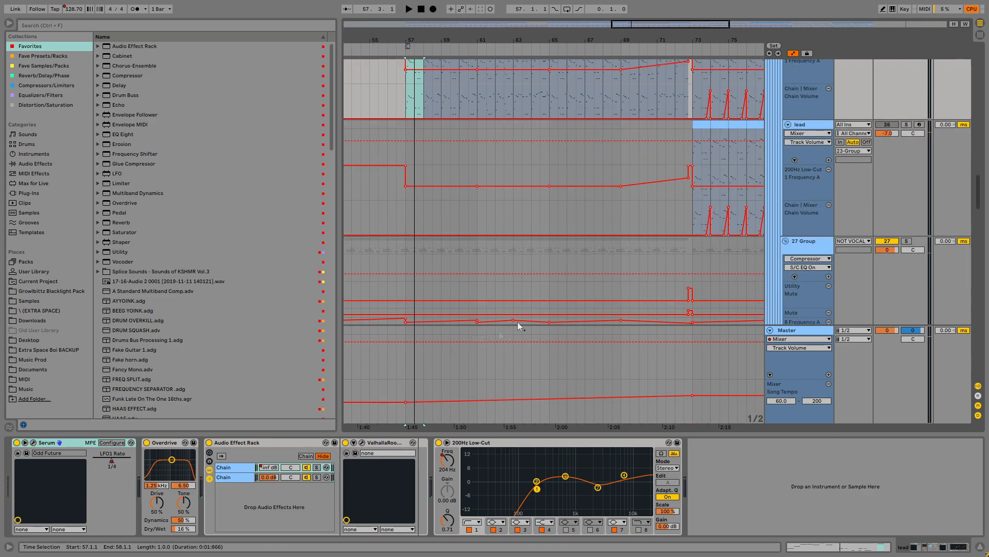
left_click_drag(626, 170, 570, 307)
left_click_drag(593, 185, 545, 389)
left_click_drag(523, 170, 561, 150)
left_click(488, 251)
left_click(906, 252)
key("space")
key("space")
Step: Unfold the DRUMS group, select the hardstyle kick clip at bar 73, and audition the track soloed
left_click(775, 252)
scroll(515, 199, "up", 10)
left_click(750, 207)
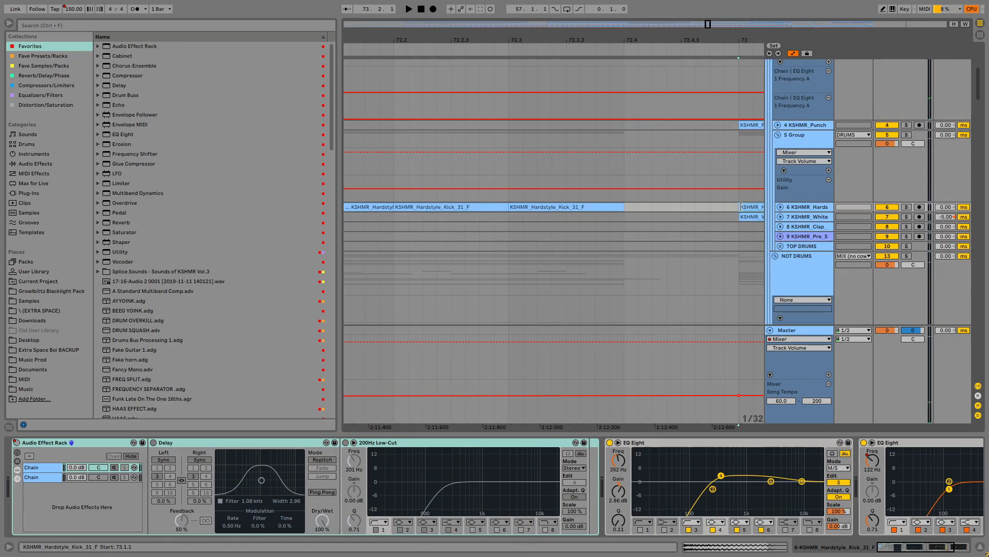
key("s")
key("space")
left_click_drag(719, 221, 394, 209)
scroll(500, 216, "down", 3)
key("space")
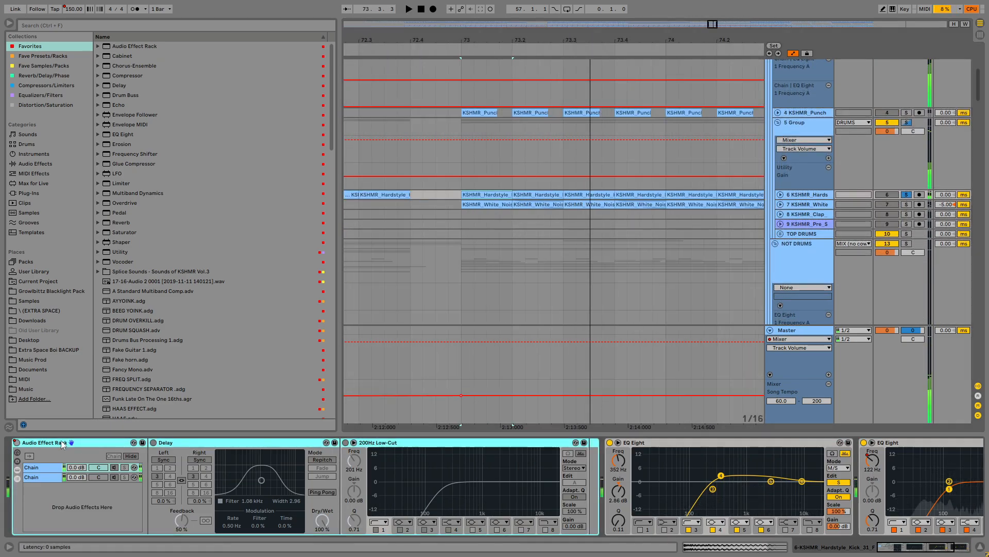
Step: Collapse the Audio Effect Rack and the first EQ Eight on the hardstyle kick track
double_click(114, 442)
left_click(138, 466)
double_click(111, 443)
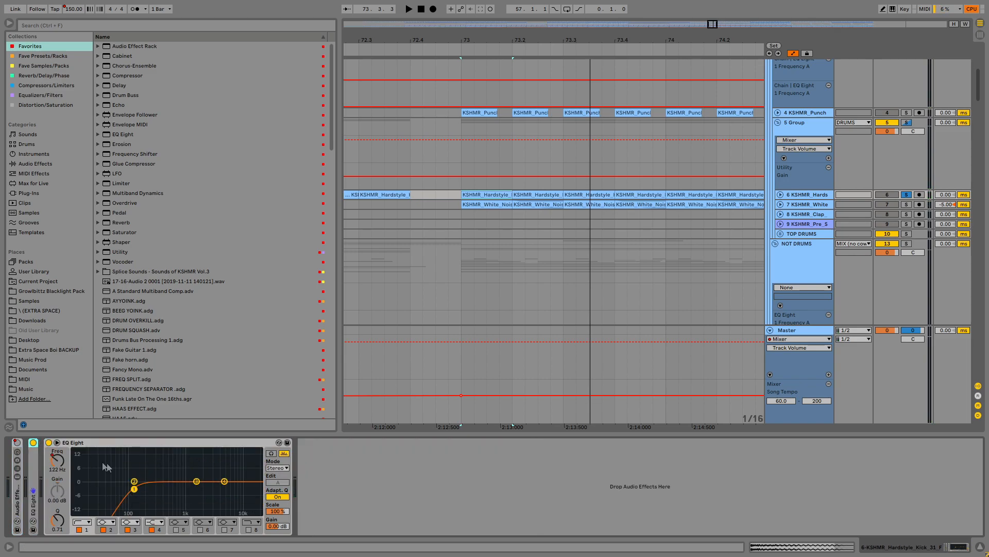
Step: Select the punchy kick clip at bar 73 and solo its track alongside the hardstyle kick for playback
left_click_drag(644, 184, 616, 263)
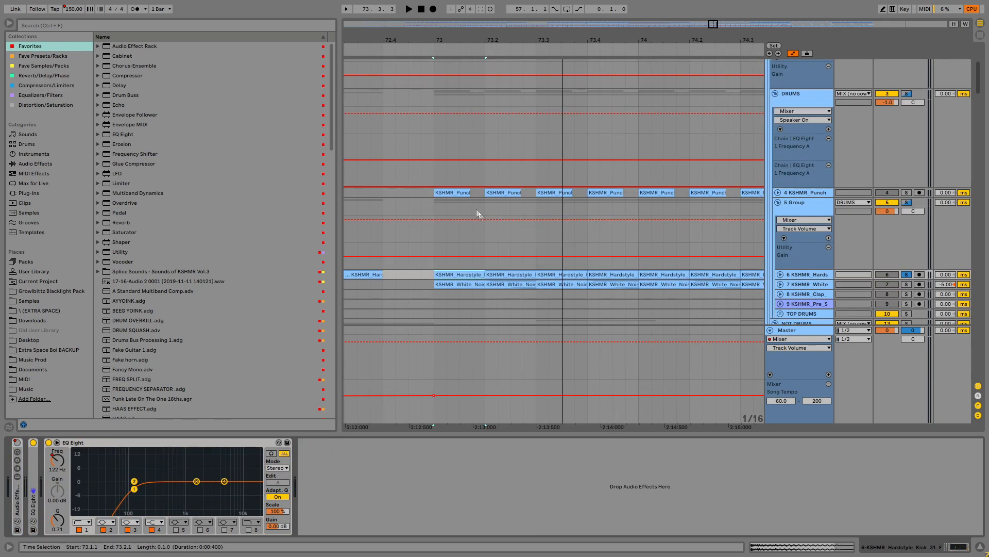
left_click(462, 193)
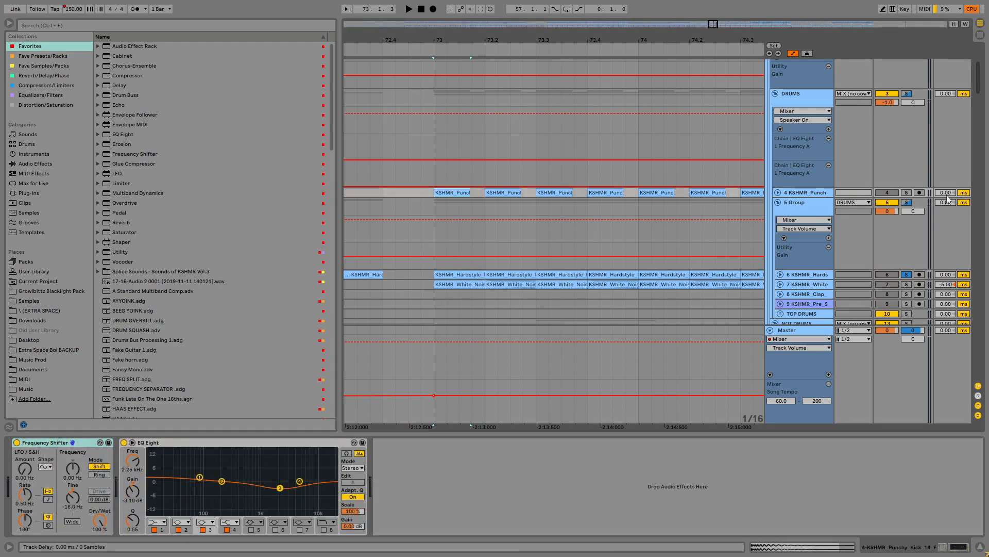
left_click(907, 192)
scroll(693, 150, "down", 2)
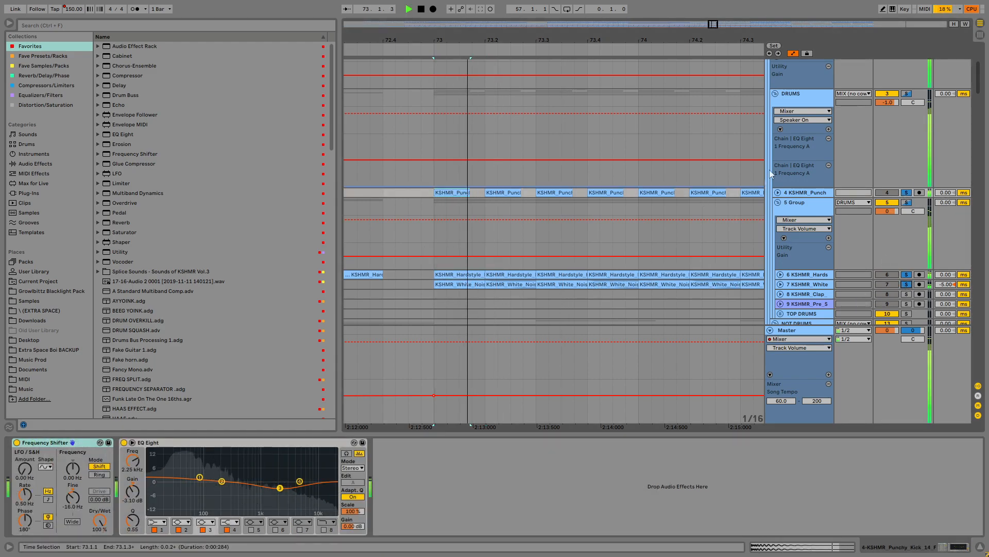
Step: Place the insert marker at bar 73 and examine the Utility Gain automation on 18 Group
scroll(692, 148, "down", 2)
left_click(580, 95)
key("Left")
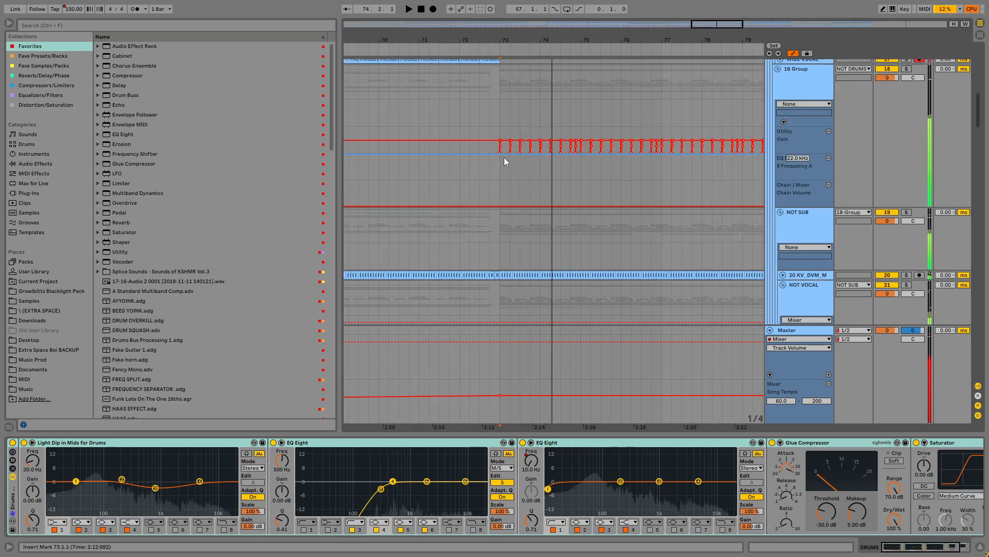
scroll(504, 154, "up", 6)
mouse_move(503, 134)
left_mouse_down()
mouse_move(628, 142)
mouse_move(493, 132)
left_mouse_up()
scroll(493, 131, "down", 8)
scroll(518, 158, "up", 6)
scroll(518, 158, "up", 2)
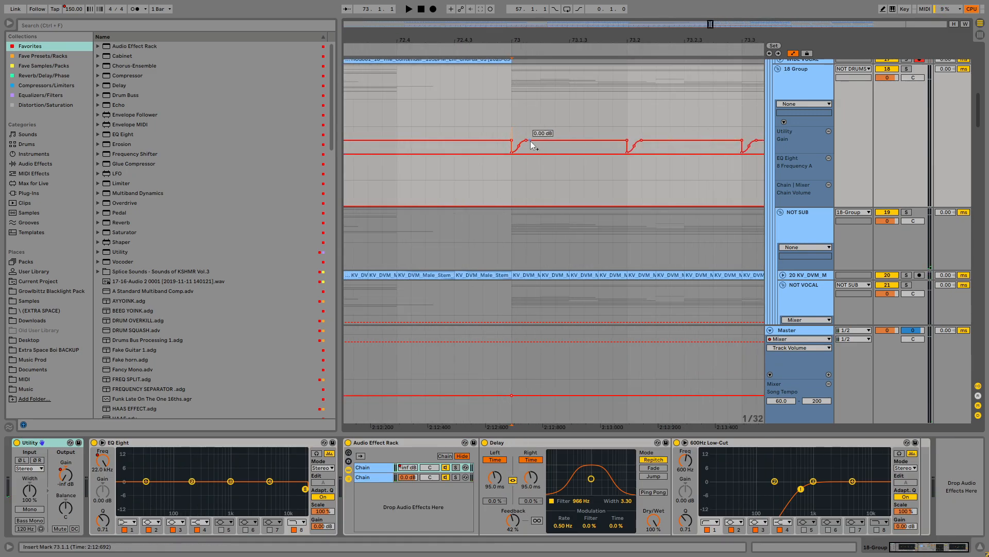
Step: Play from bar 73, select 18 Group's Gain automation from 73.1 to 73.2, and duplicate it five times
key("space")
left_click_drag(514, 135, 627, 136)
key("space")
scroll(556, 140, "down", 5)
key("ctrl+d")
key("ctrl+d")
key("ctrl+d")
key("ctrl+d")
key("ctrl+d")
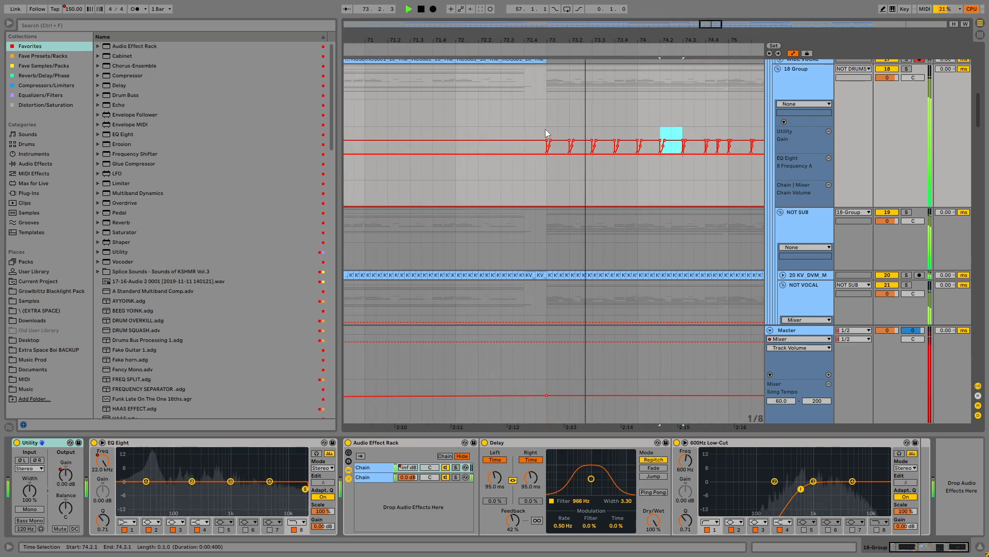
Step: Stop playback and undo the five automation duplications on 18 Group
key("space")
key("ctrl+z")
key("ctrl+z")
key("ctrl+z")
key("ctrl+z")
key("ctrl+z")
Step: Play 18 Group from about bar 73 again and stop
scroll(547, 127, "up", 2)
left_click(544, 131)
key("space")
left_click_drag(573, 288, 533, 188)
key("space")
Step: Select the vocal chop clip at bar 73 on track 20, audition it soloed, and unfold the track
left_click(512, 174)
key("s")
key("space")
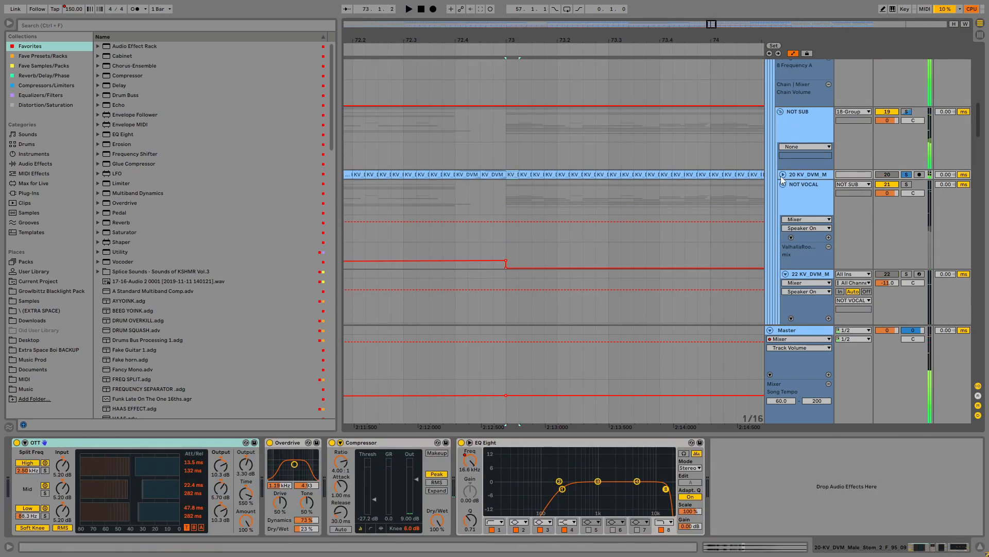
left_click(783, 175)
scroll(608, 181, "down", 5)
Step: Audition the vocal chop clips around bar 73, examine their filter automation, and fold the track
left_click(561, 169)
left_click(518, 174)
key("space")
scroll(523, 174, "down", 3)
scroll(554, 175, "up", 2)
left_click(556, 173)
key("space")
key("space")
scroll(566, 199, "up", 5)
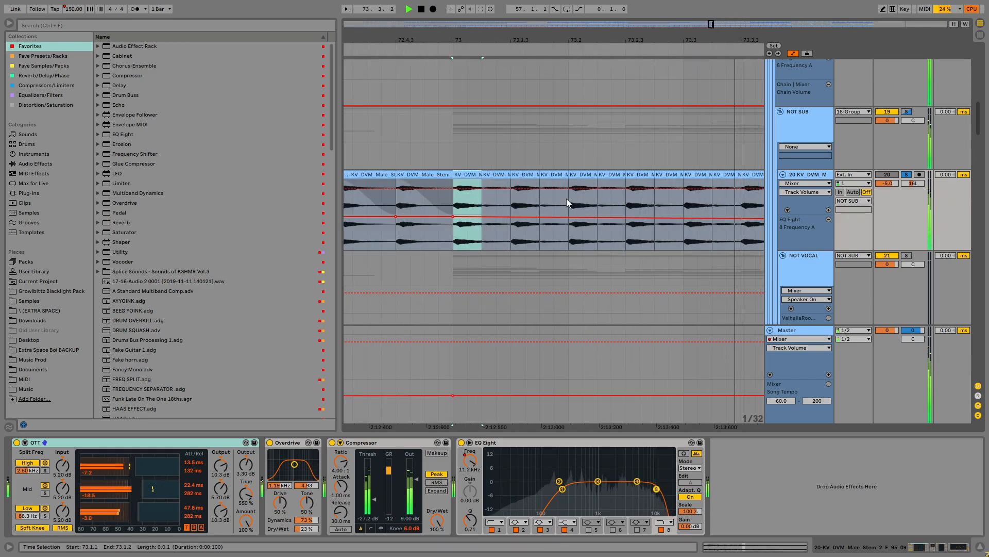
scroll(451, 198, "up", 2)
scroll(509, 201, "down", 6)
left_click(782, 174)
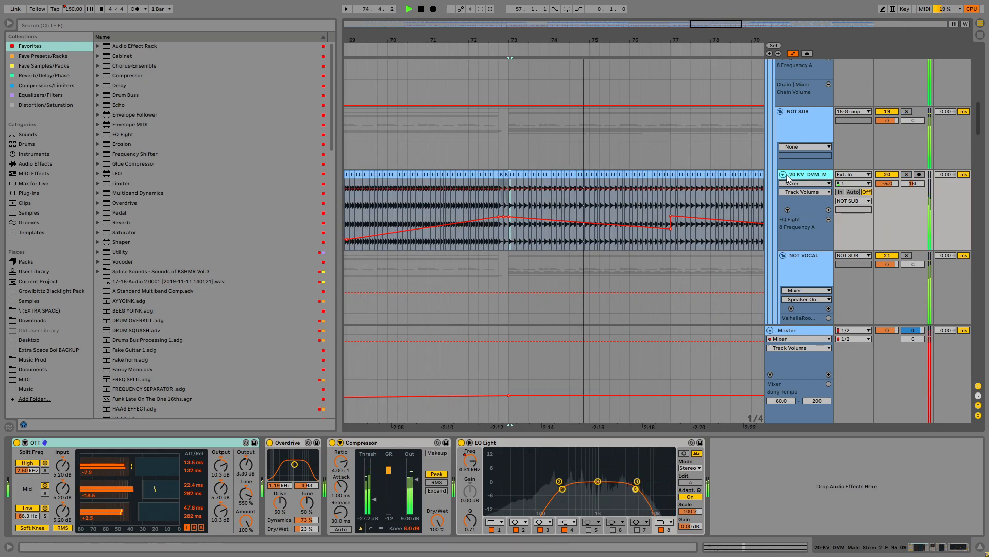
Step: Stop playback, select the clip from bar 73 to 74 on the Spire lead track, and solo the track
scroll(631, 202, "down", 3)
left_click_drag(629, 204, 581, 29)
left_click_drag(633, 309, 584, 108)
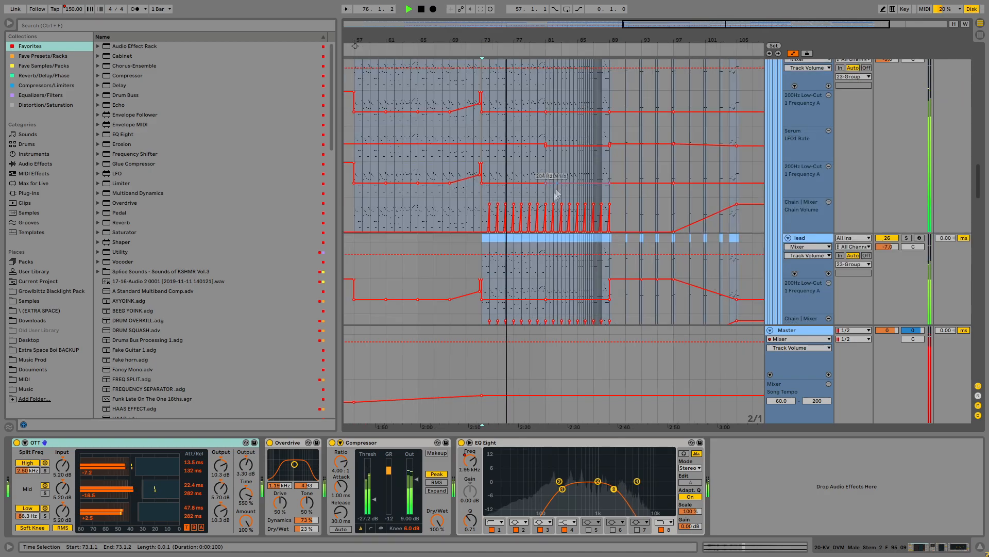
key("space")
left_click_drag(556, 195, 561, 178)
left_click(493, 220)
scroll(494, 220, "up", 5)
left_click(477, 220)
key("s")
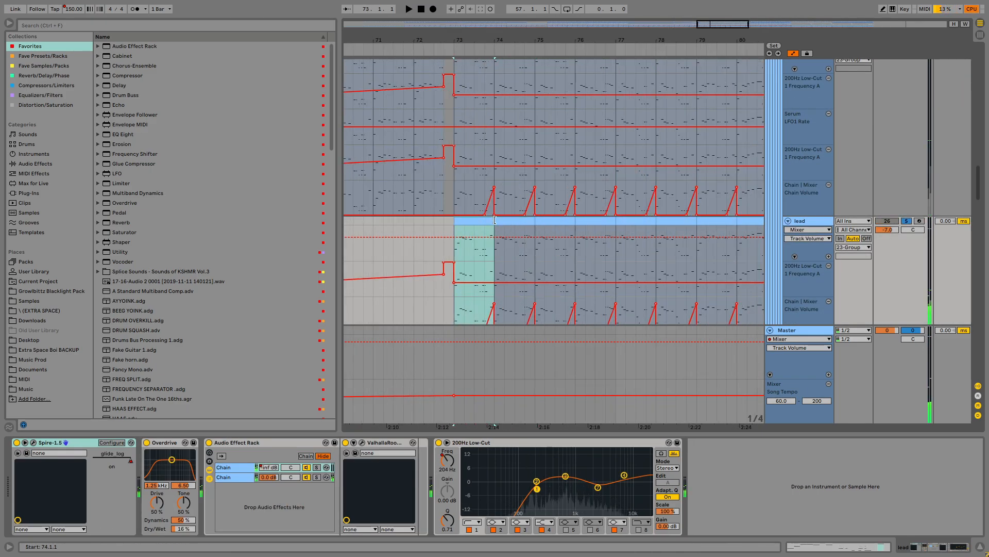
Step: Audition the soloed lead from bar 73 while viewing the reverb settings in its Spire window, and close the plug-in
key("space")
key("space")
left_click(33, 442)
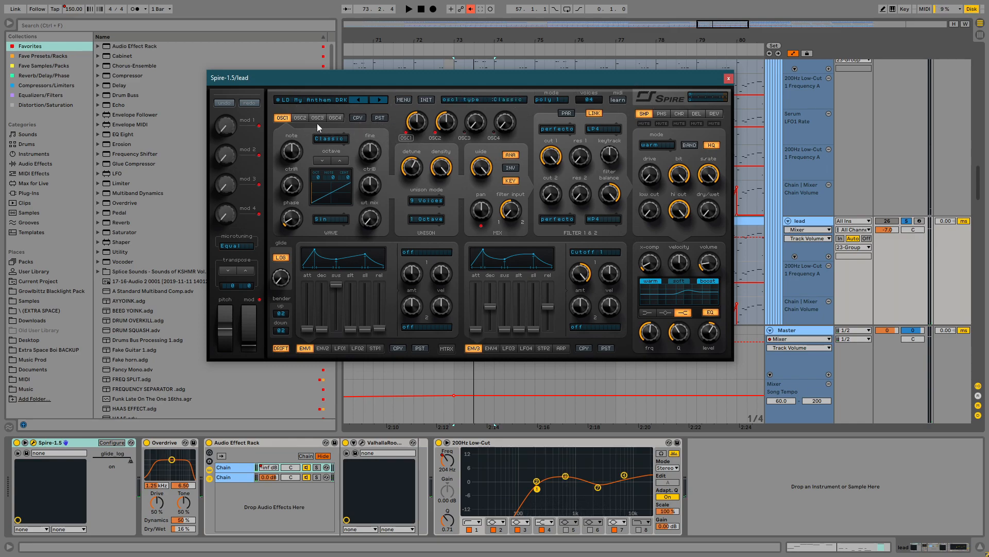
key("space")
left_click(714, 113)
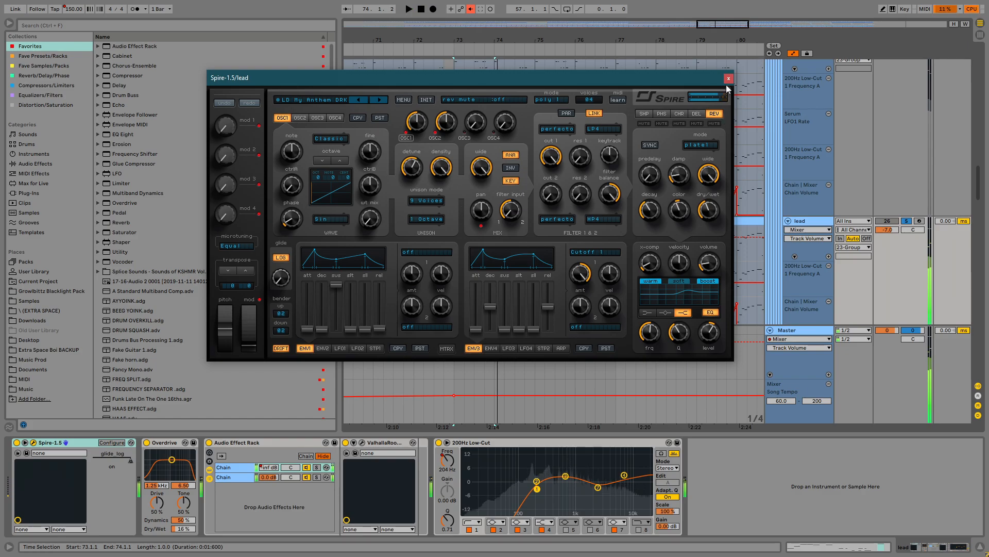
left_click(729, 78)
Step: Fold the lead tracks in 23 Group and fold 28 Group
scroll(567, 206, "down", 3)
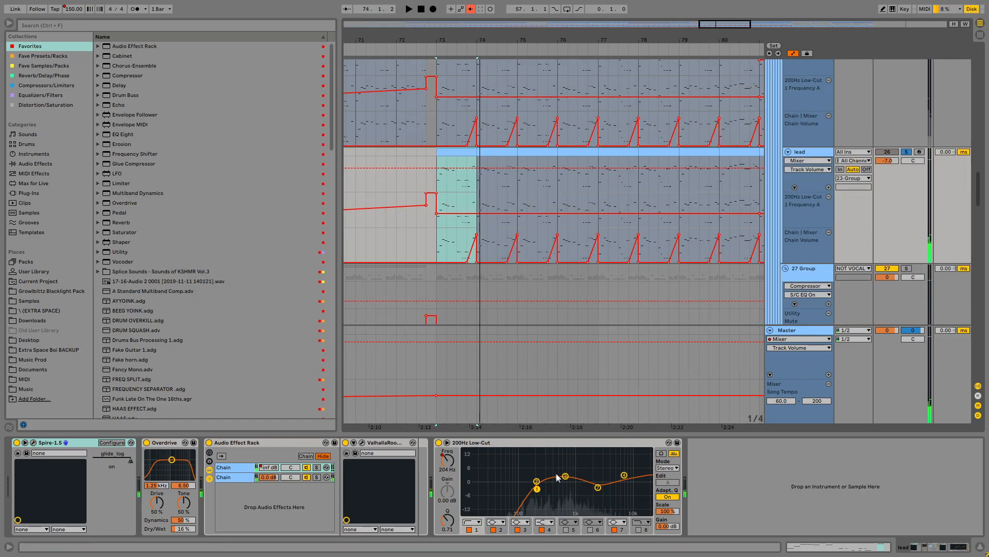
scroll(652, 342, "up", 4)
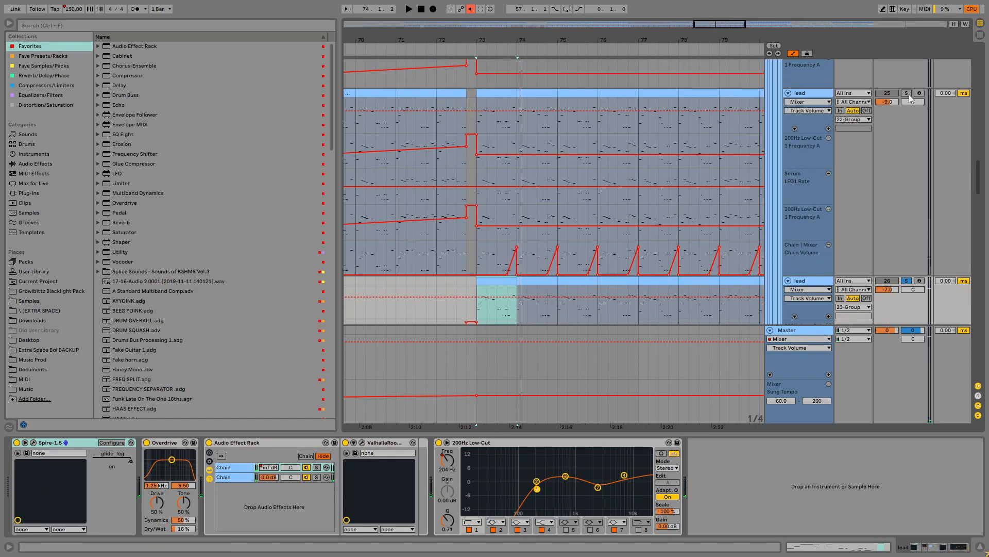
left_click(788, 93, "alt")
scroll(641, 192, "down", 7)
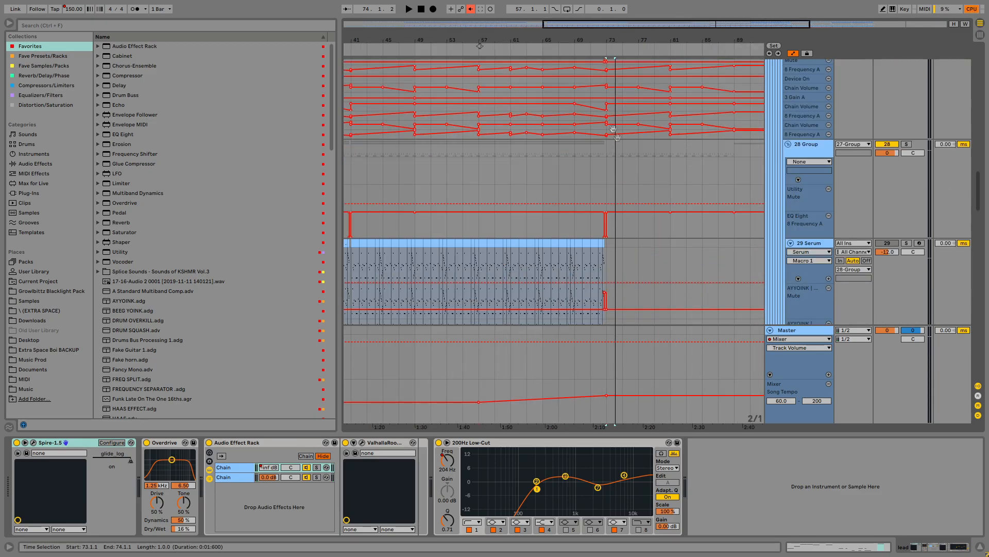
left_click(787, 145)
Step: Play the arrangement from about bar 81 and move down to the SFX samples and the 46 Serum track
left_click(669, 177)
key("space")
left_click_drag(649, 187, 479, 126)
key("space")
mouse_move(561, 207)
left_mouse_down()
mouse_move(565, 383)
mouse_move(553, 205)
left_mouse_up()
scroll(573, 148, "down", 3)
scroll(574, 148, "down", 2)
key("space")
left_click_drag(530, 310, 642, 72)
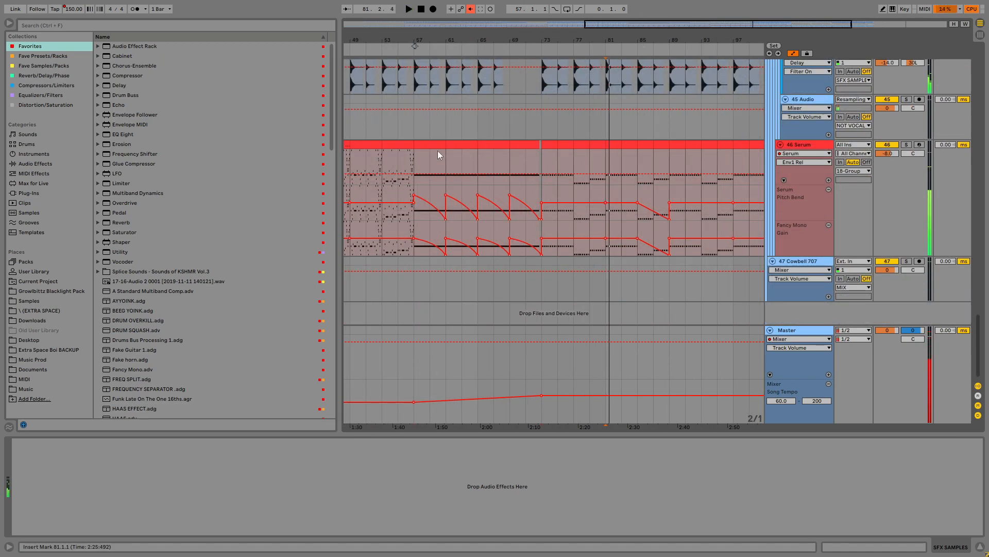
Step: Select bars 57 to 61 on the 46 Serum track, solo it, and examine its device chain and pitch bend automation
left_click(437, 147)
key("s")
key("plus")
key("plus")
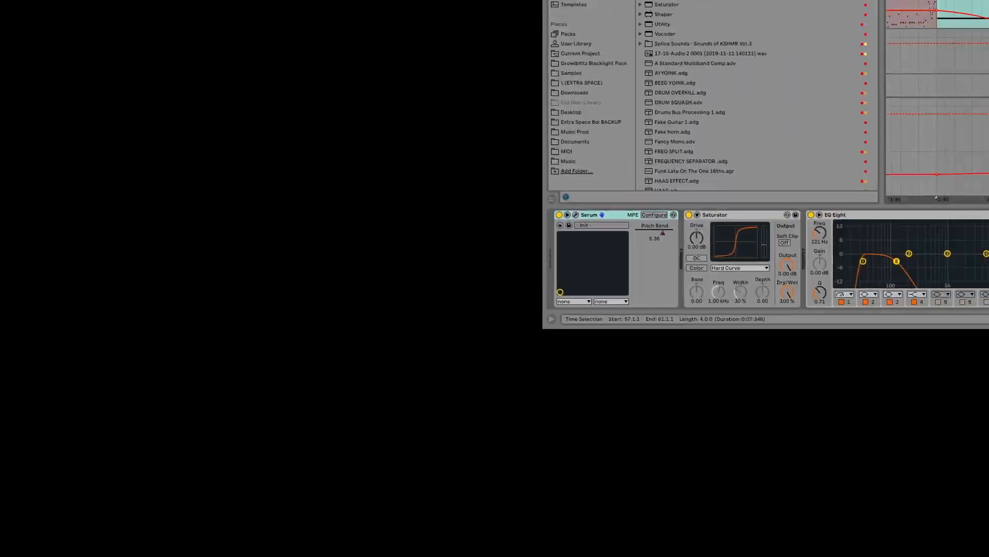
left_click_drag(723, 221, 509, 228)
left_click(96, 467)
left_click_drag(337, 518, 119, 536)
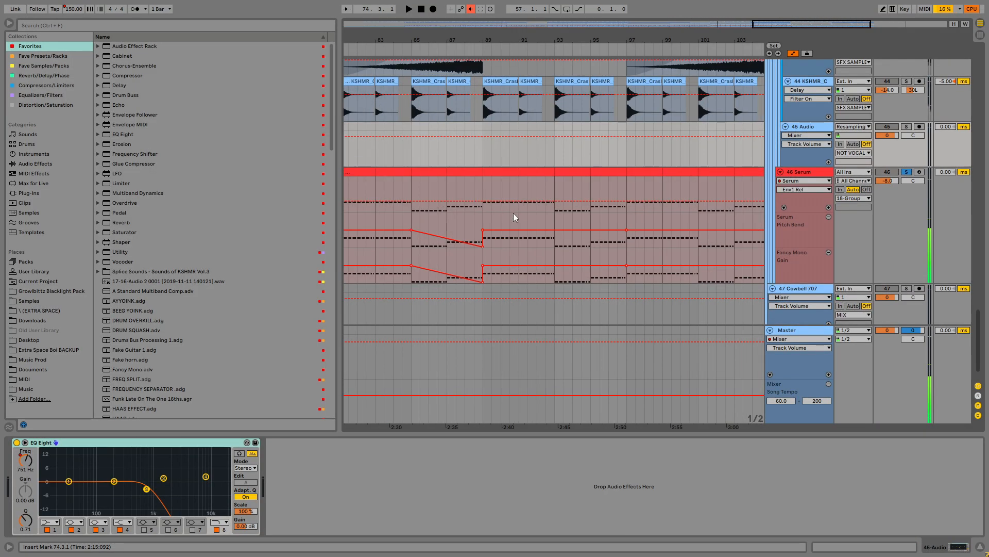
Step: Select bars 85 to 87 on the 46 Serum track, unsolo it, and play the full mix from there
left_click(425, 171)
key("s")
key("space")
scroll(536, 186, "down", 5)
scroll(664, 181, "up", 3)
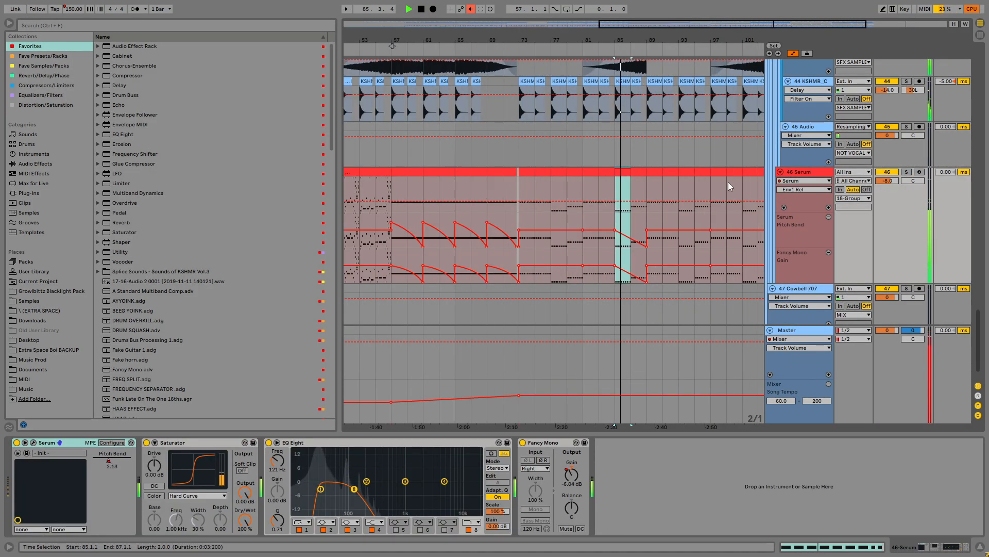
left_click_drag(728, 182, 540, 197)
scroll(541, 201, "up", 3)
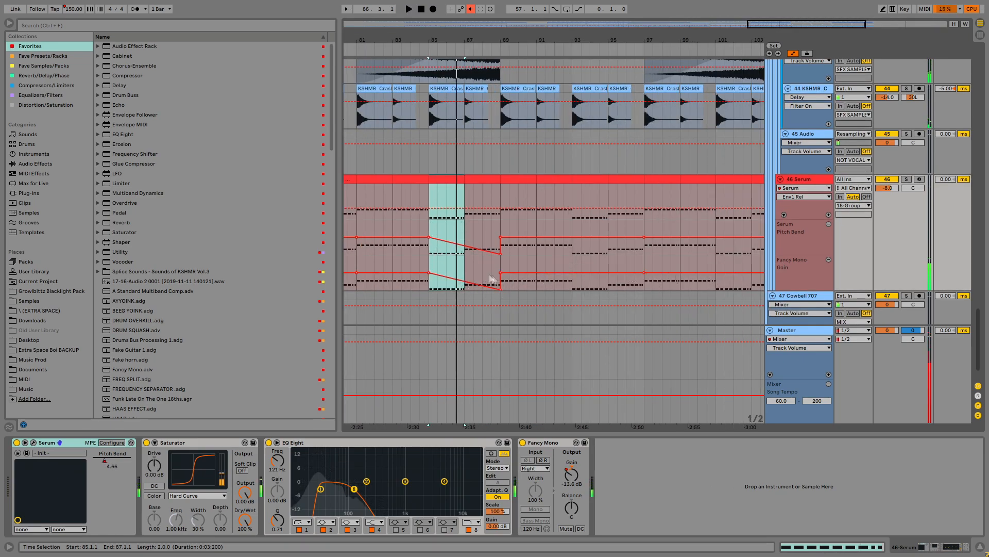
Step: Stop playback and highlight the falling pitch bend and gain automation across bars 84 to 88 on 46 Serum
key("space")
scroll(438, 266, "up", 3)
left_click_drag(421, 259, 630, 273)
left_click_drag(409, 239, 610, 265)
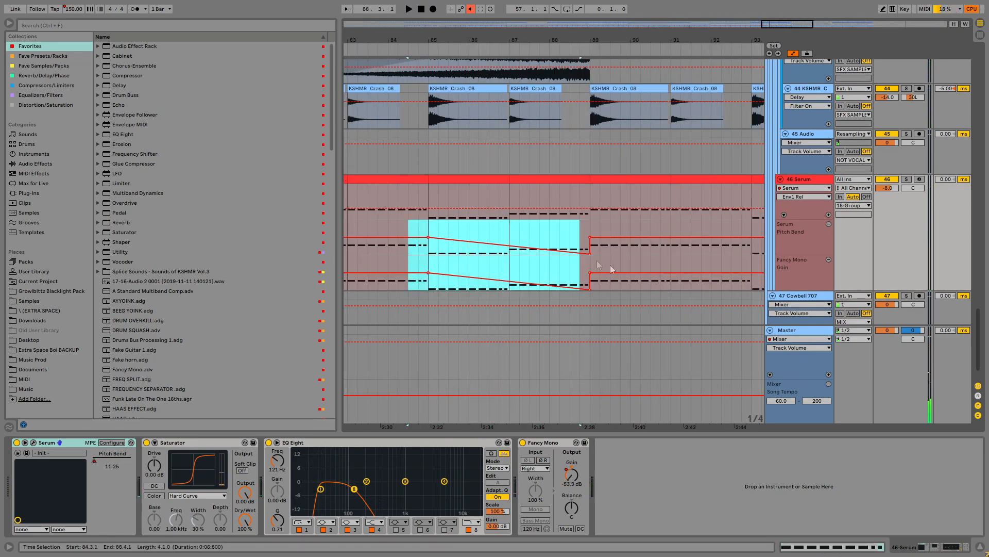
Step: Play from bar 89 on the 46 Serum track and examine the lead groups above it during playback
left_click(599, 183)
scroll(598, 183, "down", 5)
key("space")
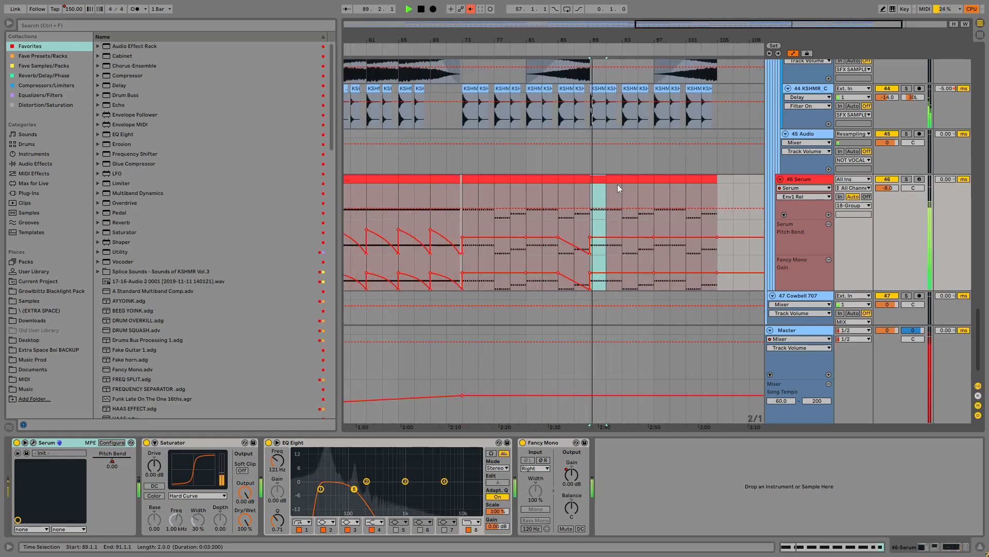
scroll(617, 184, "up", 3)
scroll(532, 282, "up", 5)
scroll(533, 282, "up", 10)
scroll(618, 261, "left", 5)
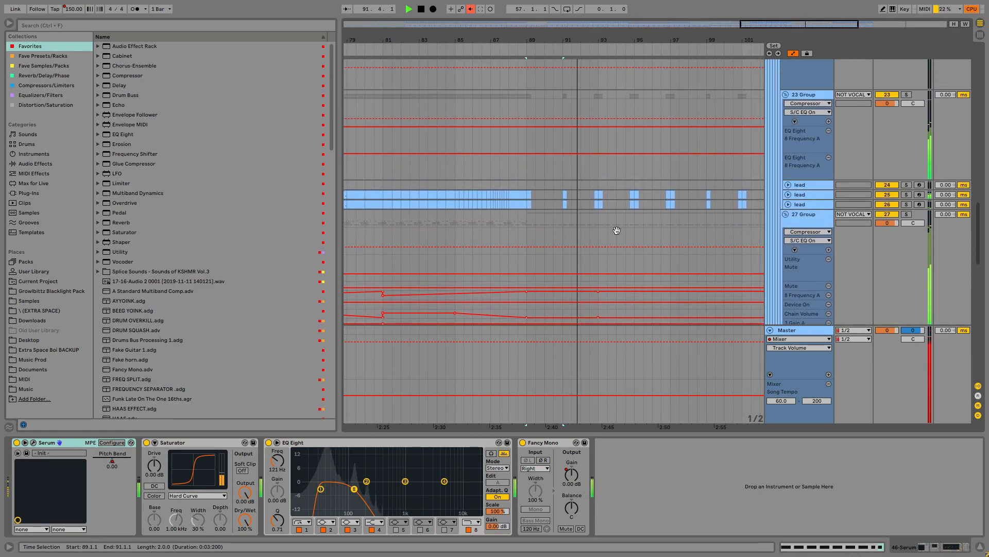
Step: Fold 27 Group and its neighbouring groups, examine the tracks after bar 89, and stop playback
left_click(786, 214, "alt")
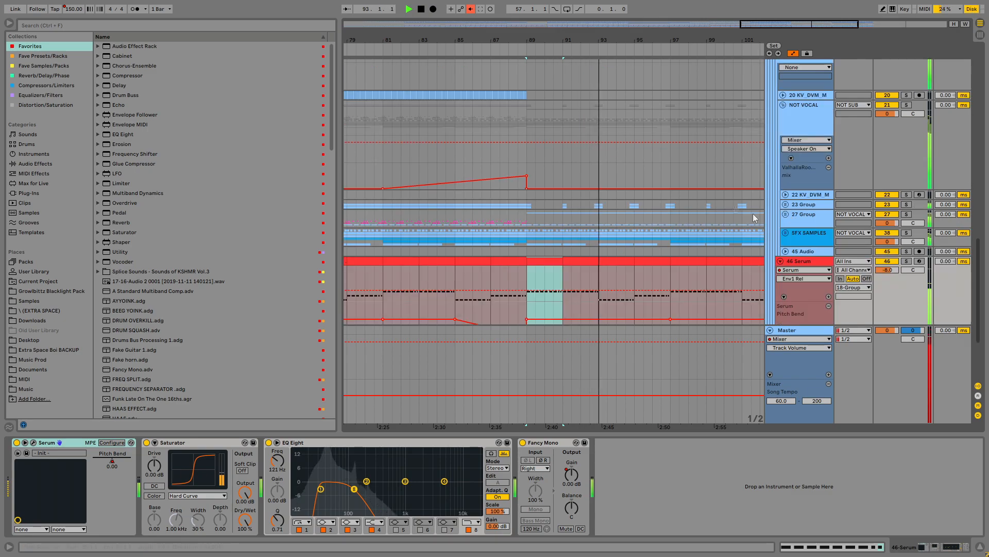
left_click_drag(732, 219, 601, 173)
left_click_drag(644, 118, 612, 223)
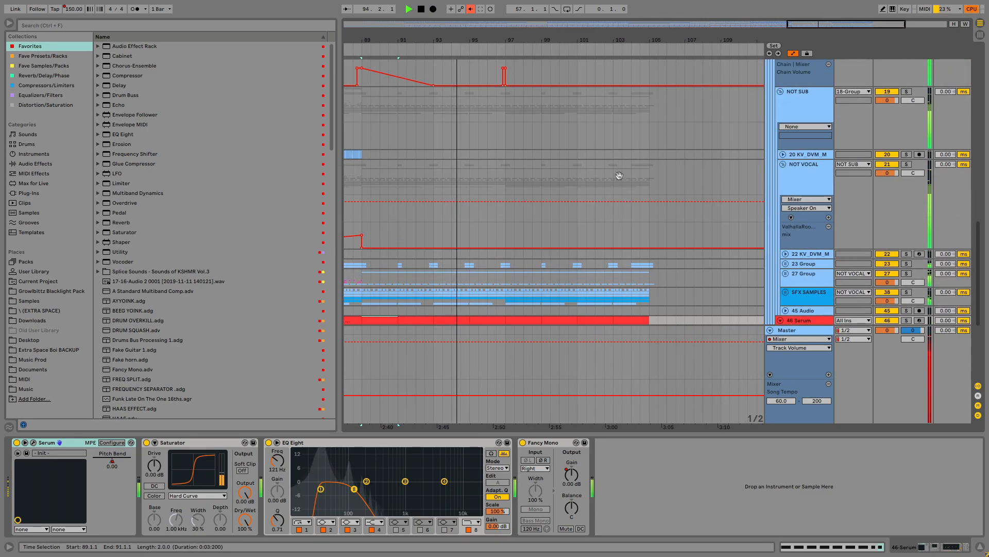
left_click_drag(620, 70, 616, 271)
left_click_drag(502, 181, 715, 289)
key("space")
Step: Unfold the DRUMS group and its 4 KSHMR_Punch kick track around bar 89
left_click_drag(612, 88, 573, 263)
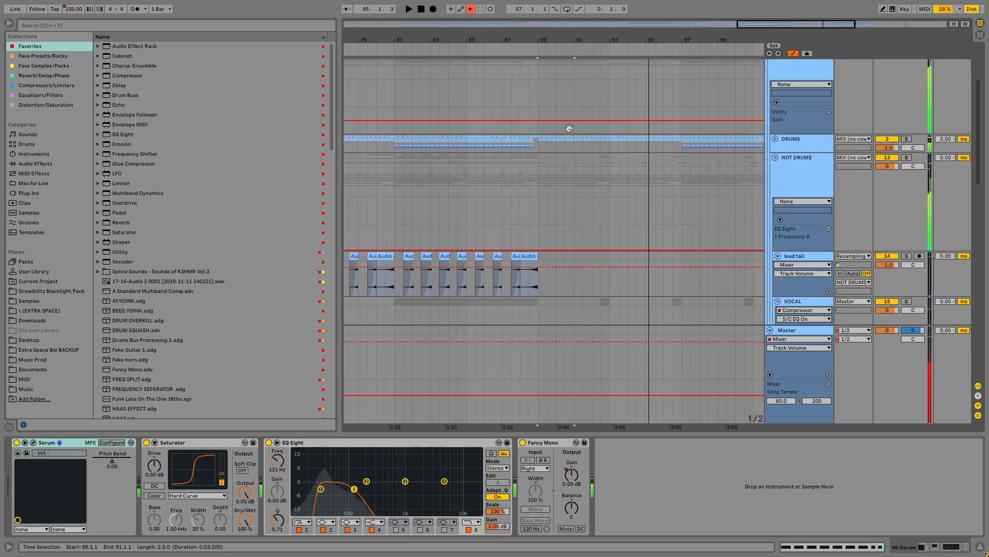
left_click_drag(569, 128, 566, 176)
left_click(774, 186)
scroll(547, 289, "up", 5)
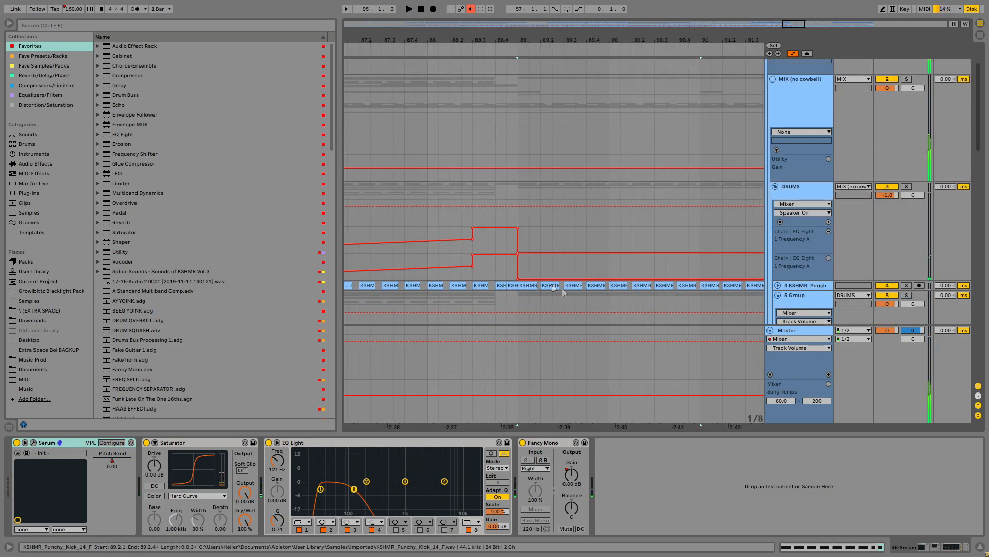
left_click(778, 284)
Step: Select individual kick clips around bars 88 and 89 on the 4 KSHMR_Punch track to compare them
left_click_drag(560, 298, 576, 221)
left_click(543, 209)
left_click(529, 209)
left_click(497, 209)
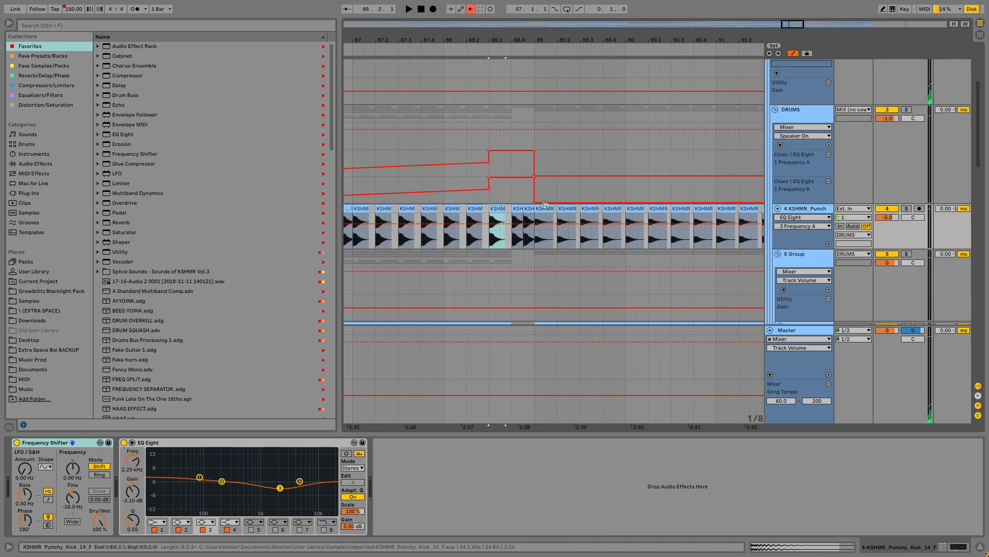
left_click(545, 207)
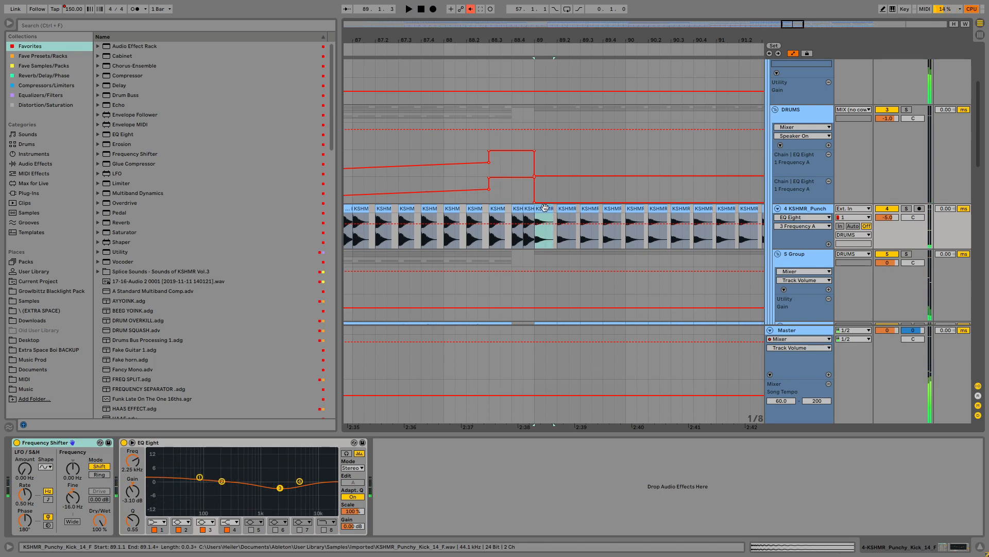
Step: Examine the kick clips leading into bar 89 closely and play from the clip at bar 89
scroll(545, 207, "up", 3)
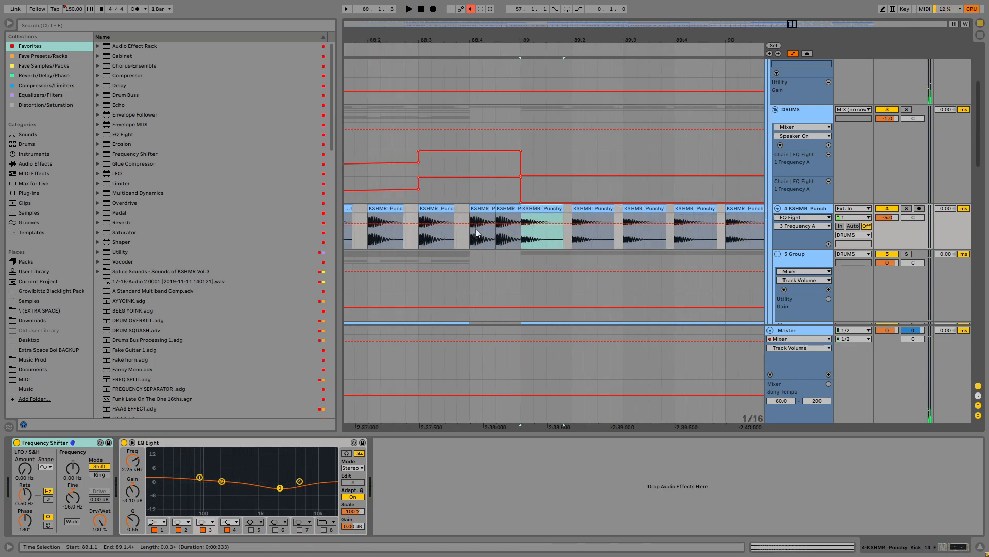
left_click(548, 209)
key("space")
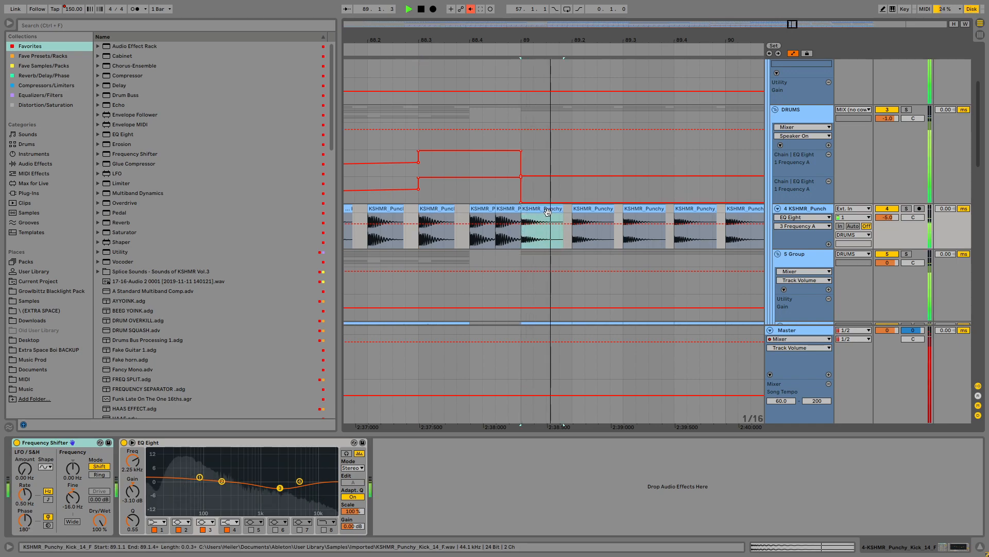
Step: Fold the DRUMS group and audition the final transition from bar 103, stopping and replaying it
scroll(522, 216, "down", 10)
left_click(775, 110)
left_click(639, 114)
key("space")
key("space")
scroll(648, 146, "up", 3)
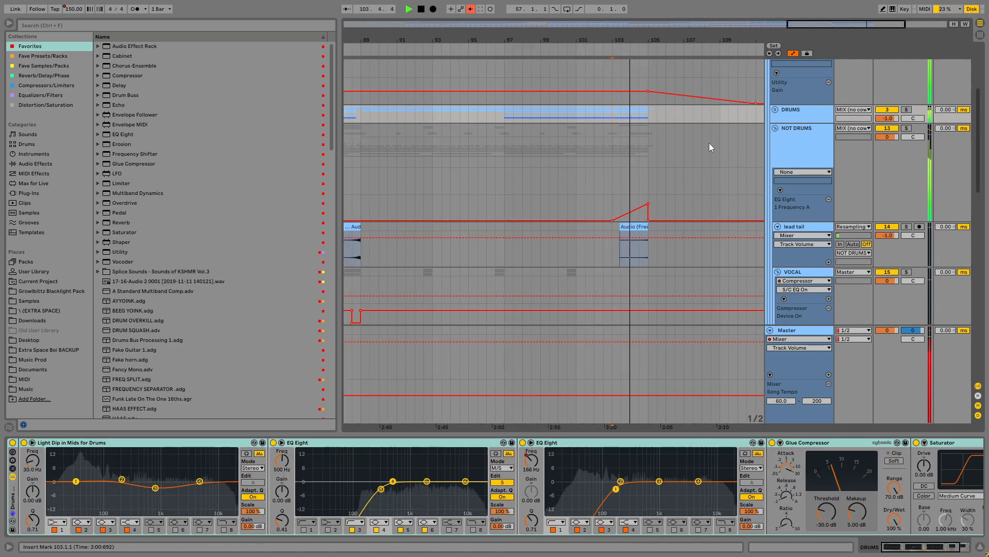
scroll(707, 144, "up", 3)
key("space")
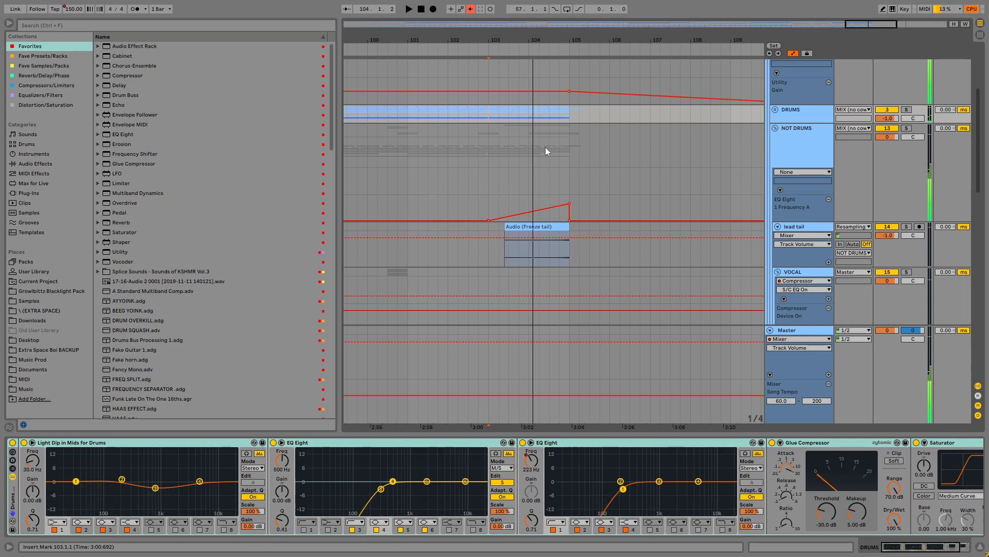
key("space")
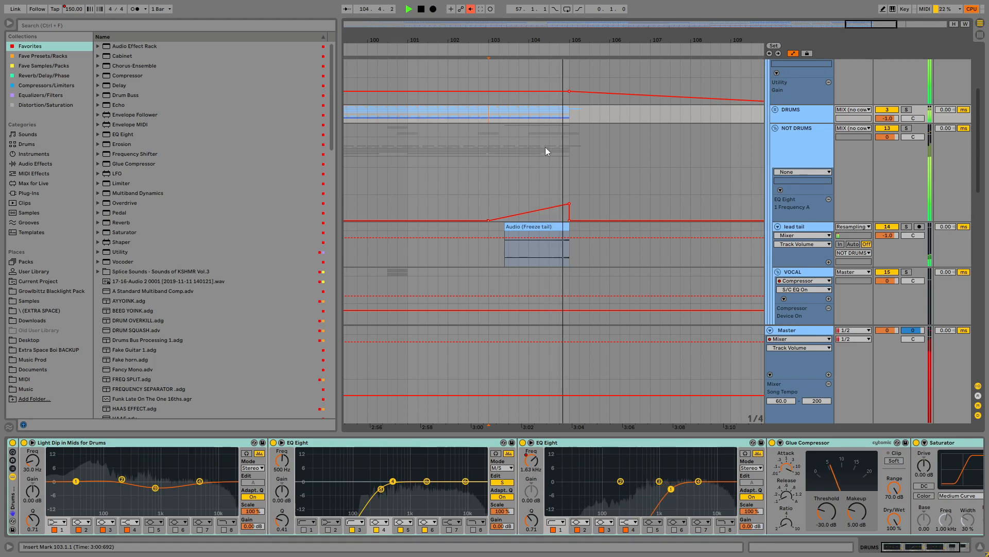
Step: Examine the fade-out after bar 105 and play briefly from bar 111
scroll(497, 165, "right", 4)
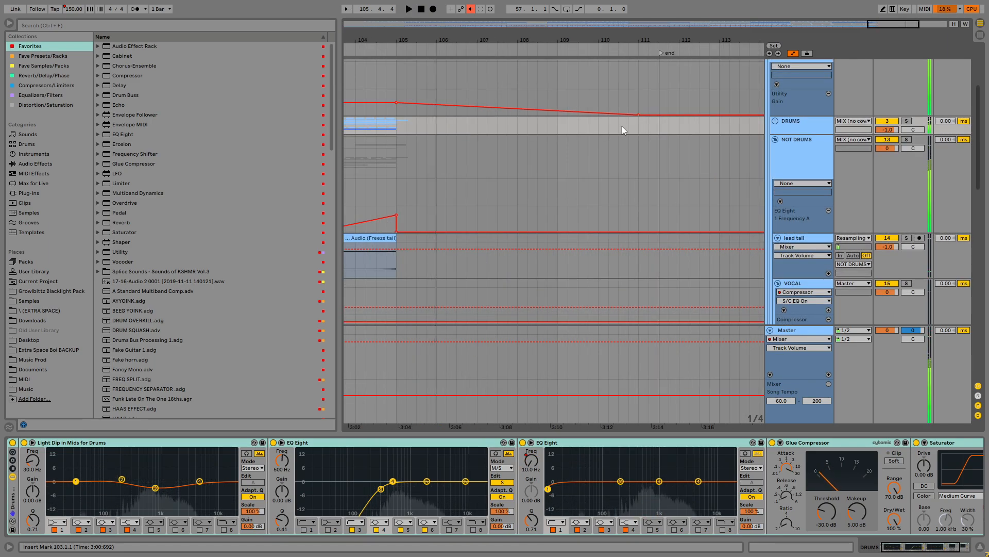
left_click(639, 128)
key("space")
Step: Show the whole arrangement, fold the MIX (no cowbell) group, and select the MIX group
key("w")
scroll(757, 95, "up", 1)
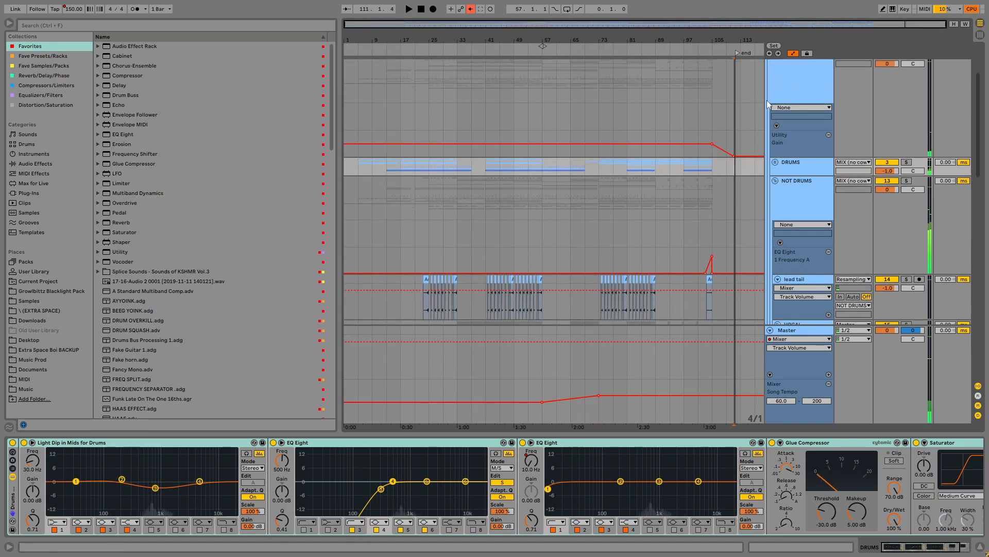
scroll(771, 111, "up", 1)
left_click(772, 108)
left_click(772, 67)
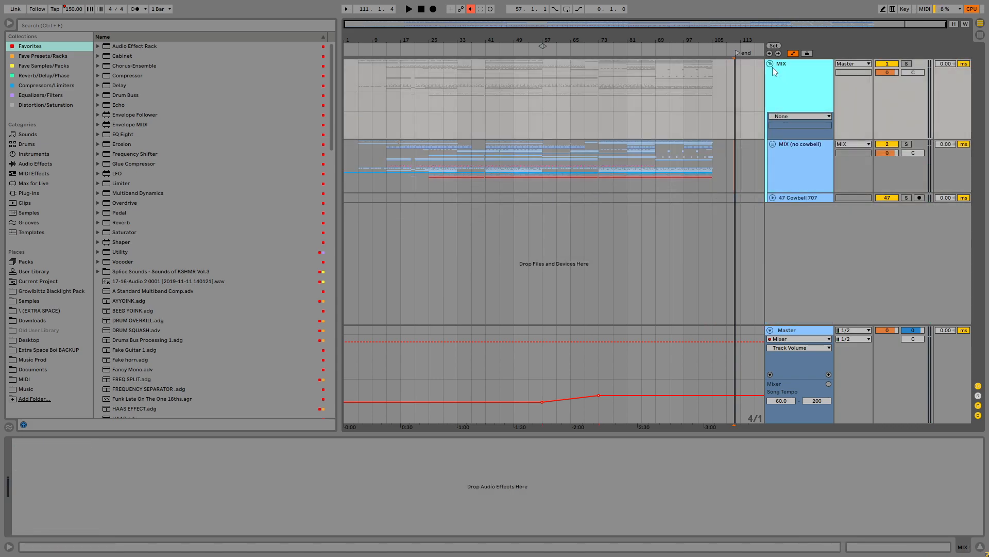
Step: Play the MIX group briefly from bar 73
key("Tab")
key("Tab")
key("space")
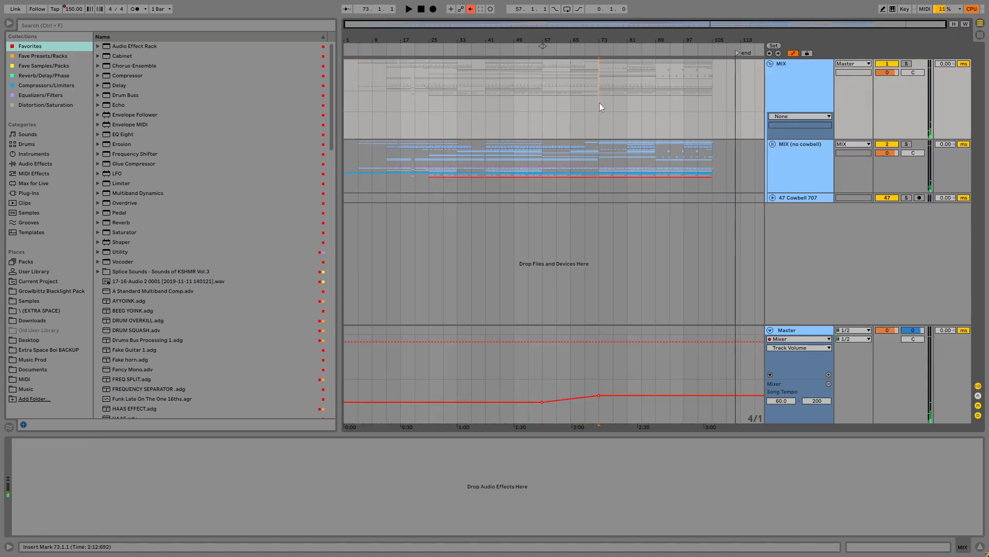
key("Tab")
key("Tab")
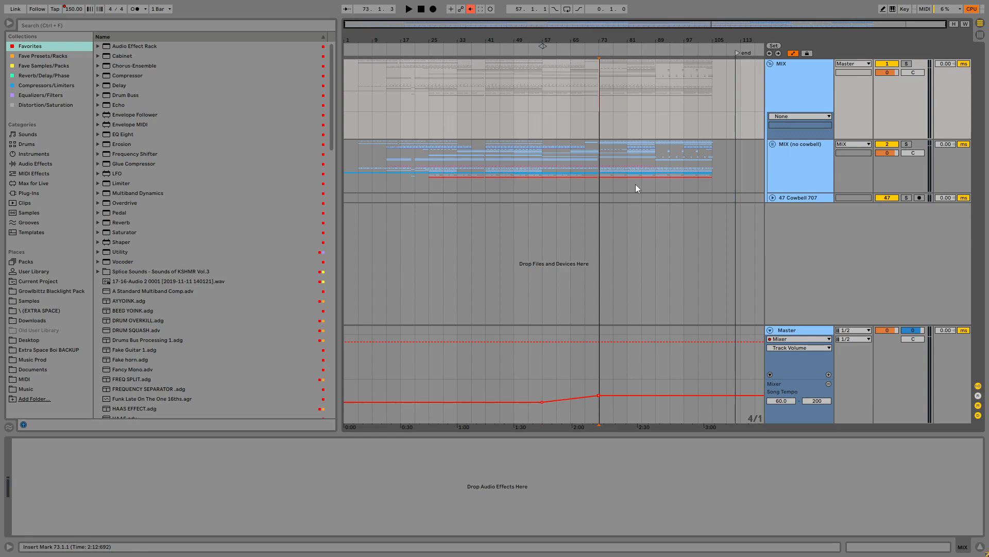
Step: Leave full-screen mode and open the project Anubis VIP.als
key("F11")
left_click(8, 16)
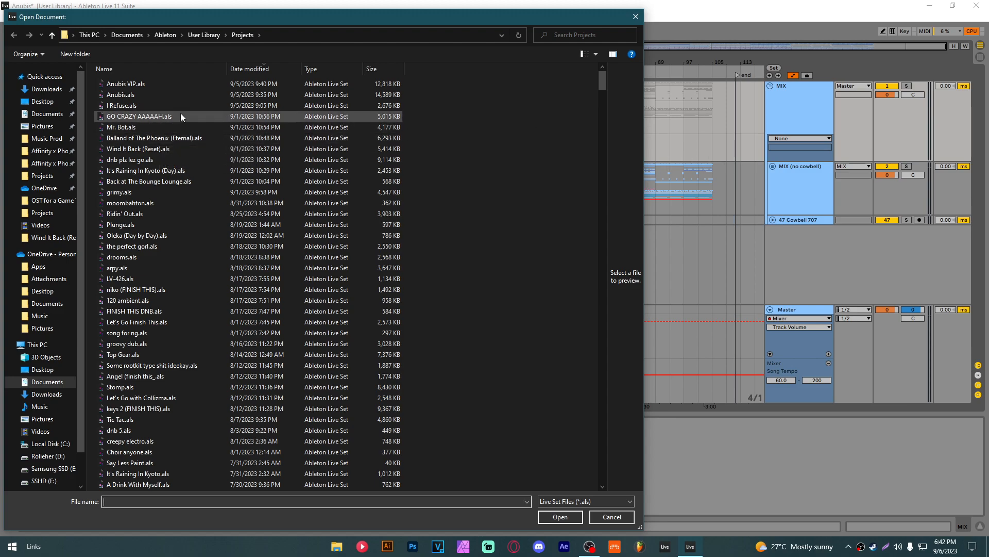
double_click(136, 85)
left_click(495, 291)
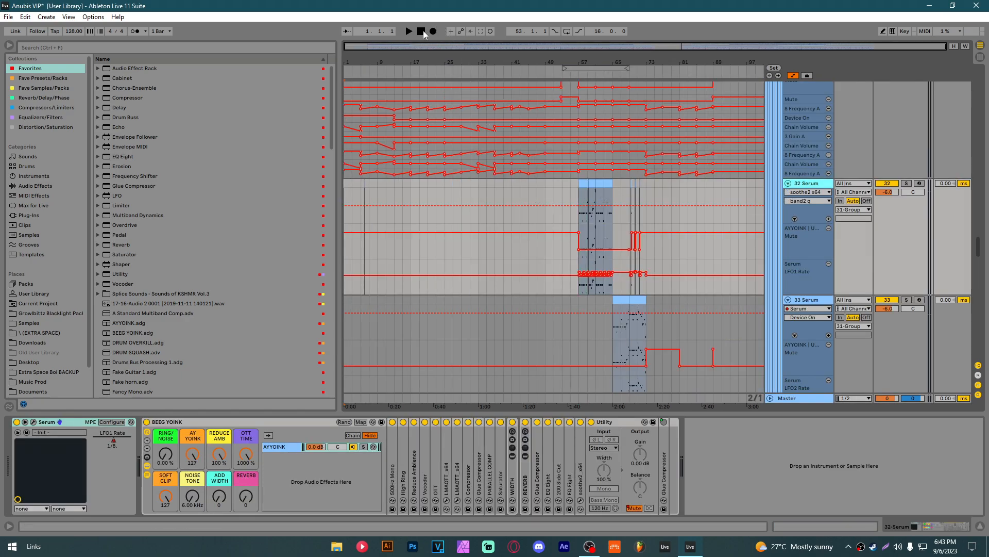
Step: Fold the 32 Serum and 33 Serum tracks and bring the opening bars of the SFX samples into view
left_click(788, 183, "alt")
scroll(673, 154, "down", 3)
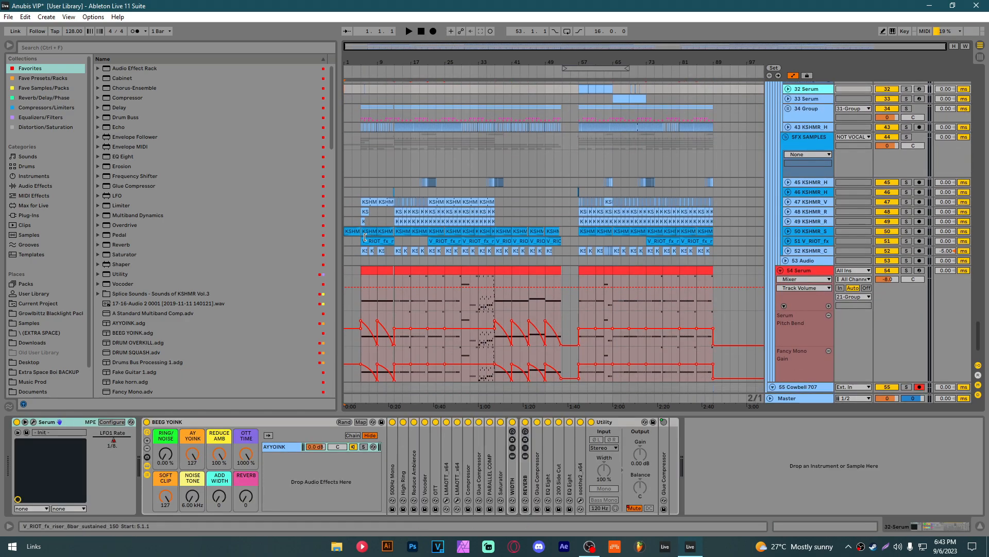
scroll(346, 234, "up", 3)
scroll(359, 228, "up", 2)
scroll(381, 226, "up", 5)
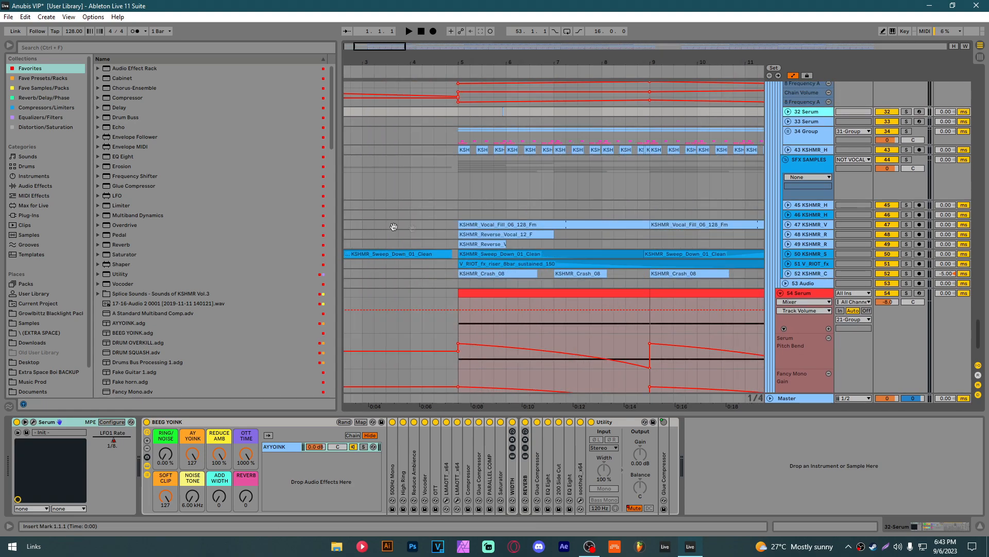
Step: Play the VIP project from bar 1, and restart playback from 4.4.1 just before the bar 5 entry
key("space")
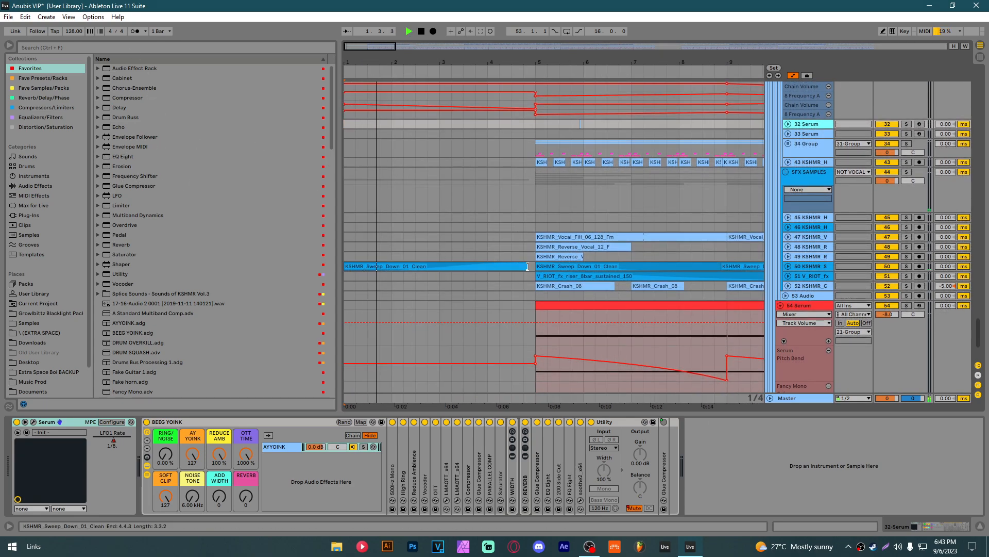
left_click(519, 180)
key("space")
scroll(561, 207, "down", 5)
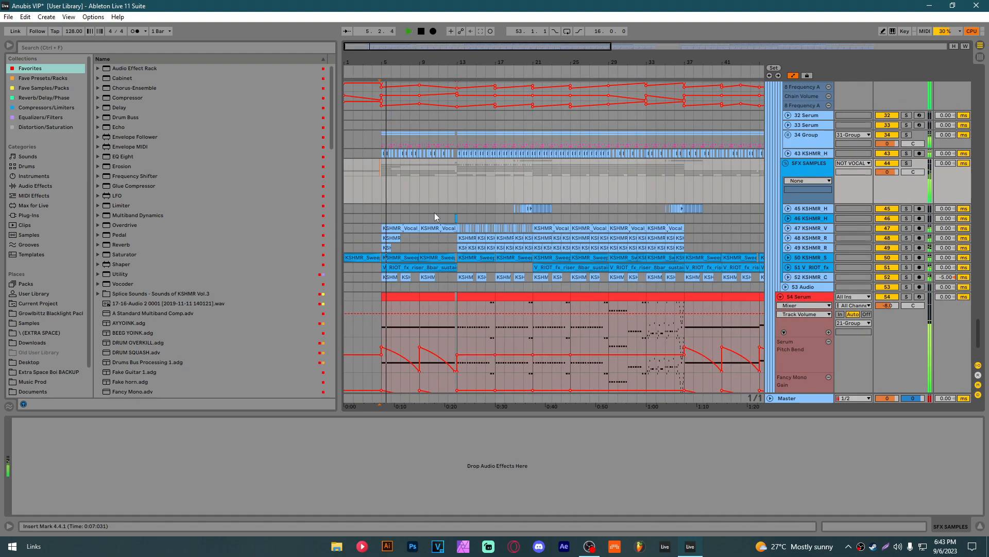
Step: Fold the SFX SAMPLES group and briefly play the transition into bar 13
key("space")
left_click(379, 187)
left_click(786, 164)
key("space")
scroll(451, 175, "up", 5)
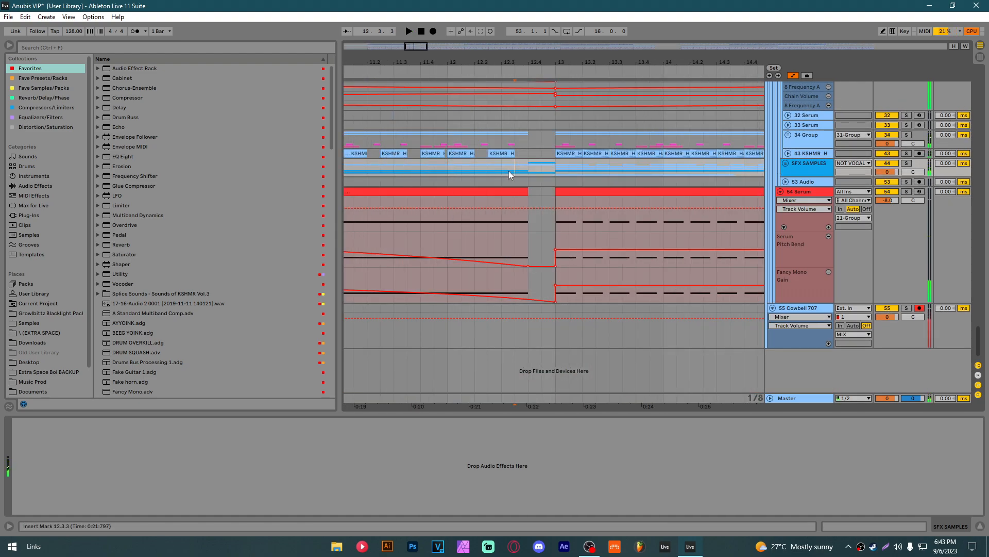
key("space")
key("space")
left_click(531, 169)
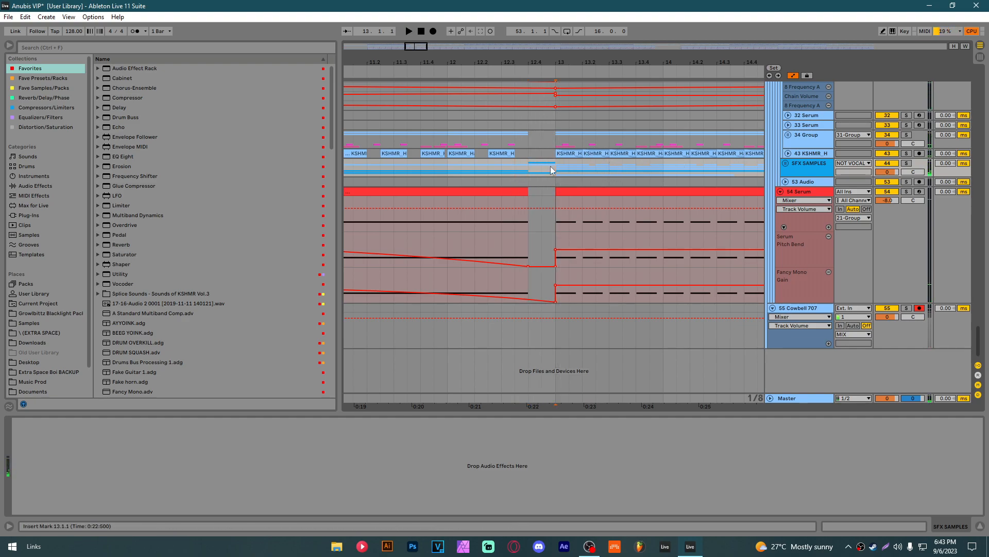
Step: Play bars 13 to 17 of the lead track with the automation envelopes locked and examine its automation lanes
left_click_drag(621, 164, 516, 233)
left_click(788, 205)
left_click_drag(578, 332, 571, 193)
left_click_drag(538, 280, 534, 133)
left_click_drag(495, 271, 536, 103)
scroll(555, 236, "down", 5)
left_click_drag(554, 236, 523, 390)
left_click_drag(517, 144, 504, 249)
left_click_drag(480, 150, 499, 342)
left_click_drag(488, 114, 486, 235)
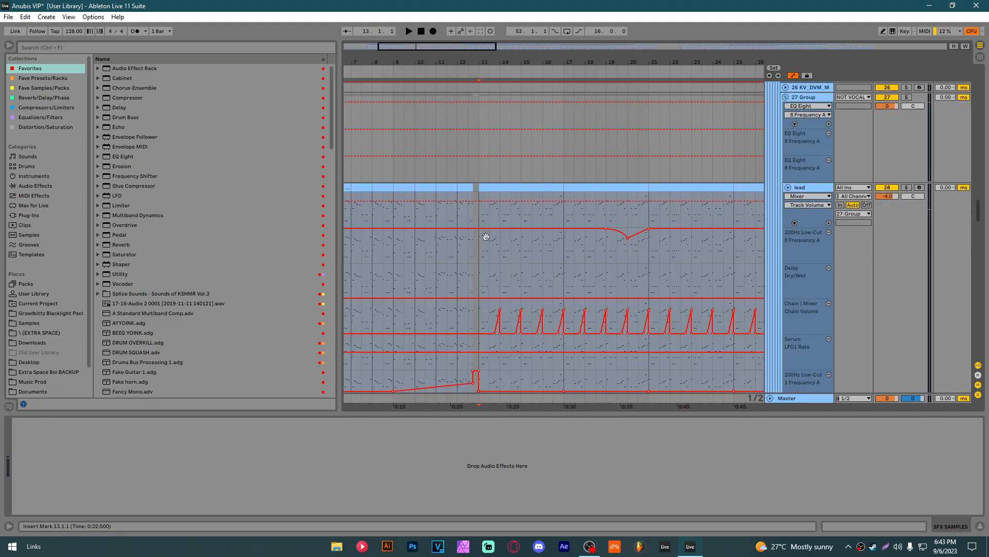
left_click(501, 188)
left_click(808, 76)
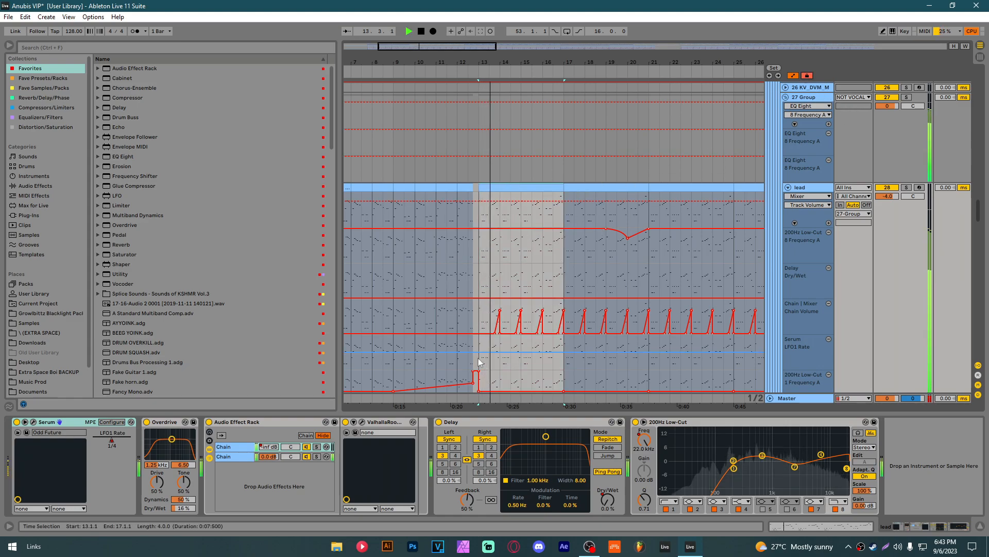
left_click_drag(522, 228, 494, 92)
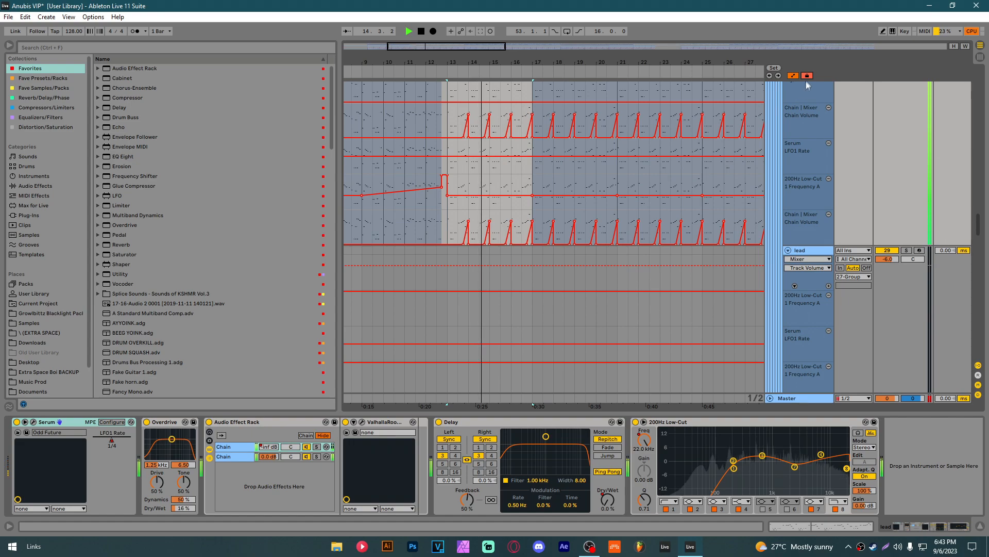
Step: Unlock the automation envelopes, stop playback and fold the three lead tracks
left_click(807, 75)
key("space")
left_click_drag(676, 148, 650, 302)
left_click(788, 147, "alt")
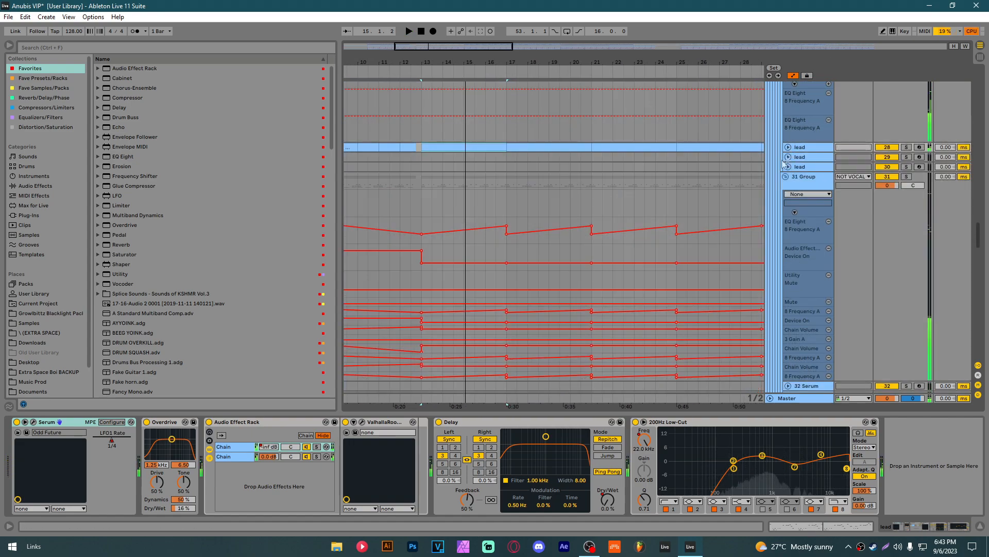
Step: Play the arrangement from bar 23 with the 35 Serum and 36 Serum tracks in view
left_click_drag(634, 249, 545, 196)
scroll(545, 196, "down", 3)
left_click(507, 115)
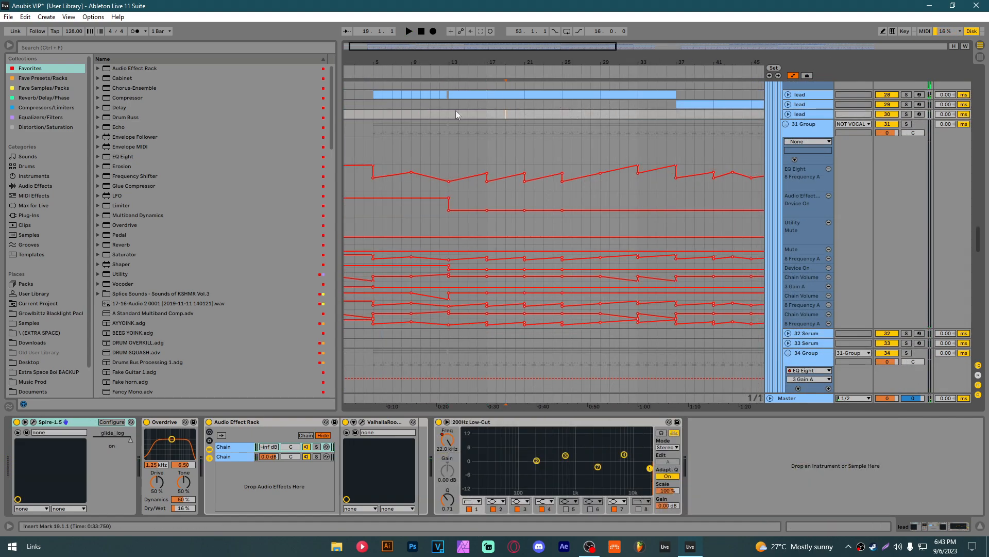
left_click_drag(459, 110, 641, 107)
left_click_drag(544, 112, 546, 110)
mouse_move(468, 106)
left_mouse_down()
mouse_move(505, 106)
mouse_move(467, 105)
left_mouse_up()
left_click_drag(597, 104, 566, 105)
left_click(554, 104)
key("space")
scroll(561, 113, "down", 10)
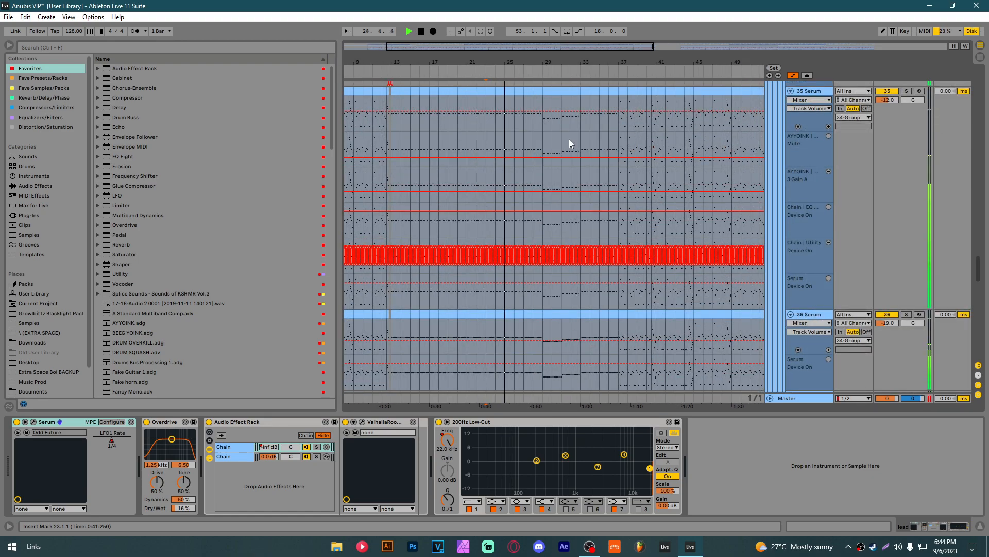
key("space")
Step: Play from bar 29, where the note pattern on the 35 Serum track changes
left_click(537, 125)
scroll(537, 125, "up", 2)
left_click_drag(536, 124, 543, 179)
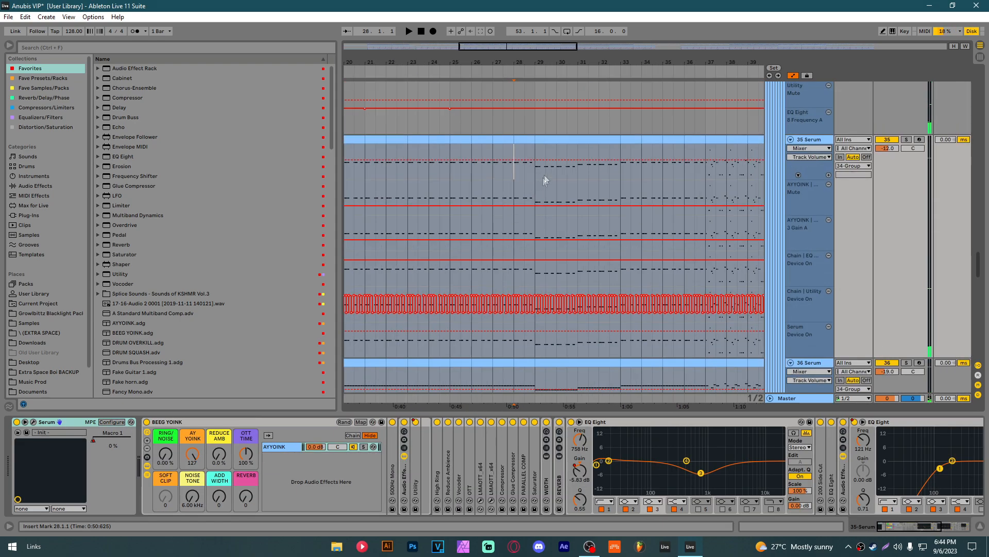
left_click(523, 170)
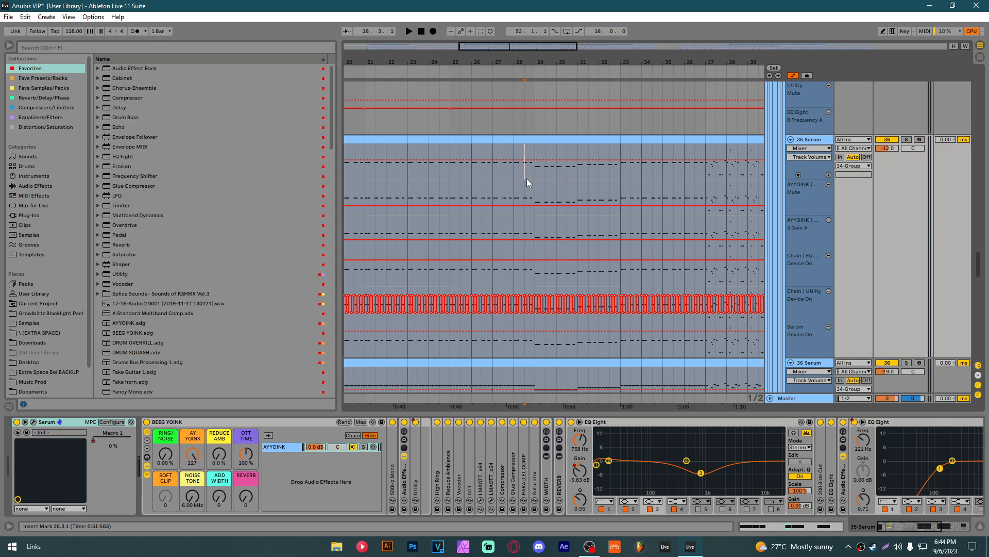
left_click(534, 180)
key("space")
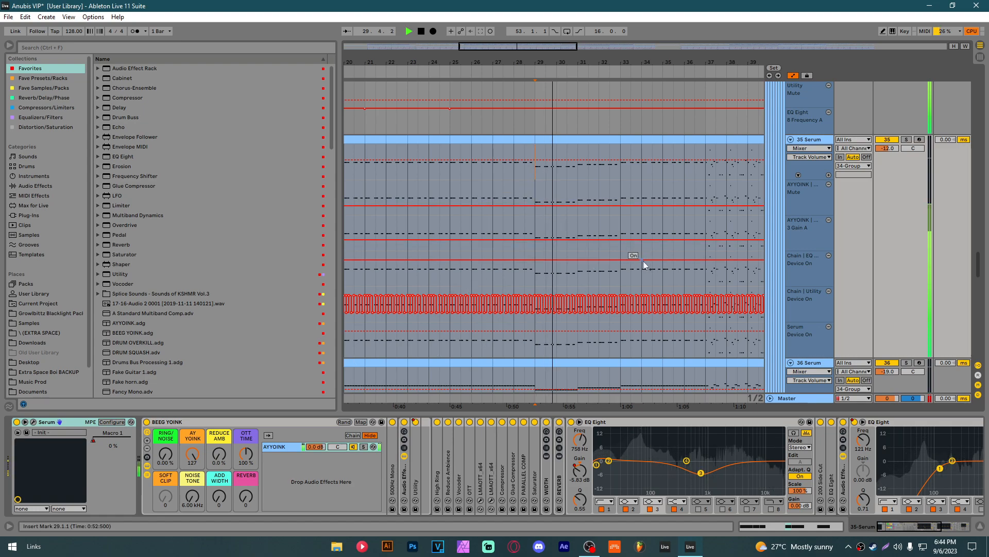
Step: Fold the 35 Serum track and its sibling tracks, and audition the SFX SAMPLES group soloed from bar 29
left_click_drag(627, 206, 530, 243)
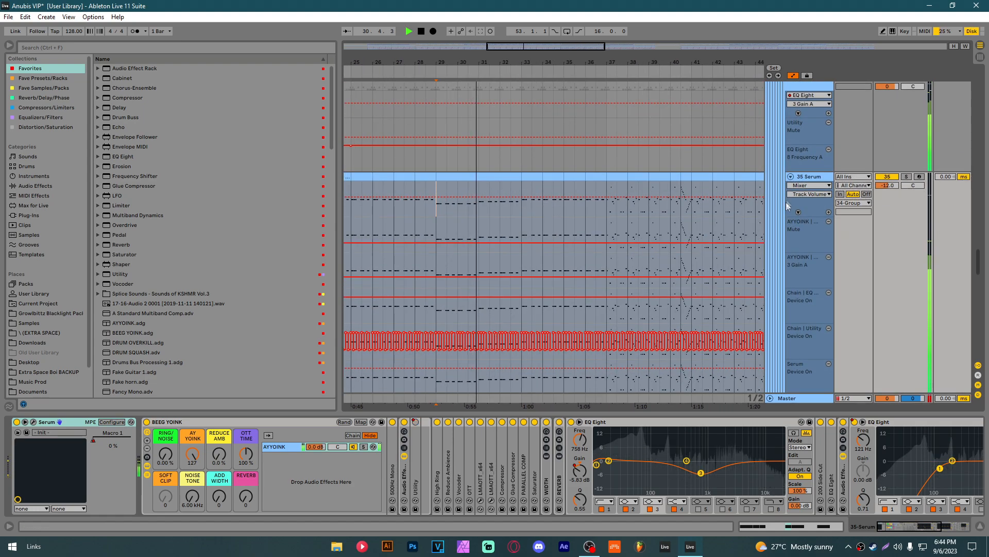
left_click(791, 177)
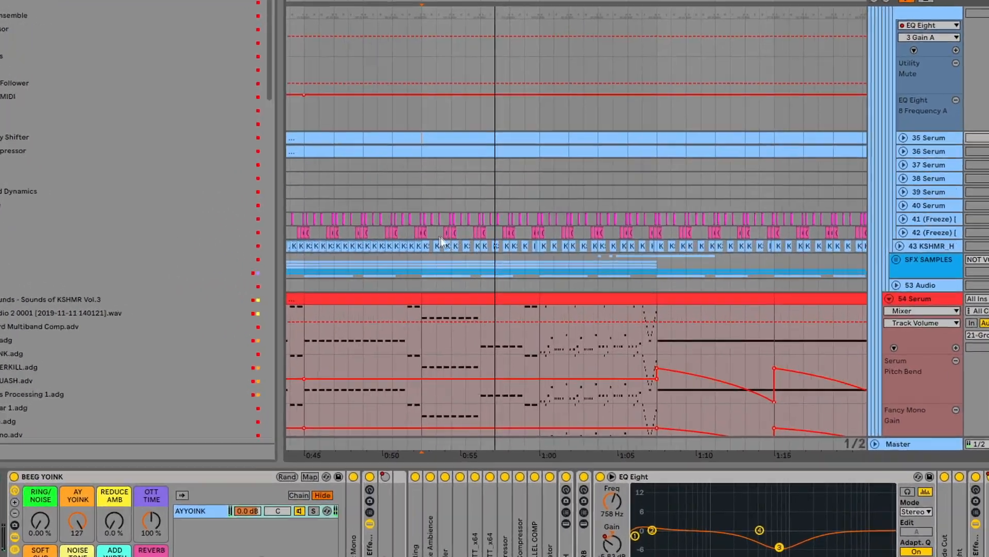
scroll(443, 242, "up", 3)
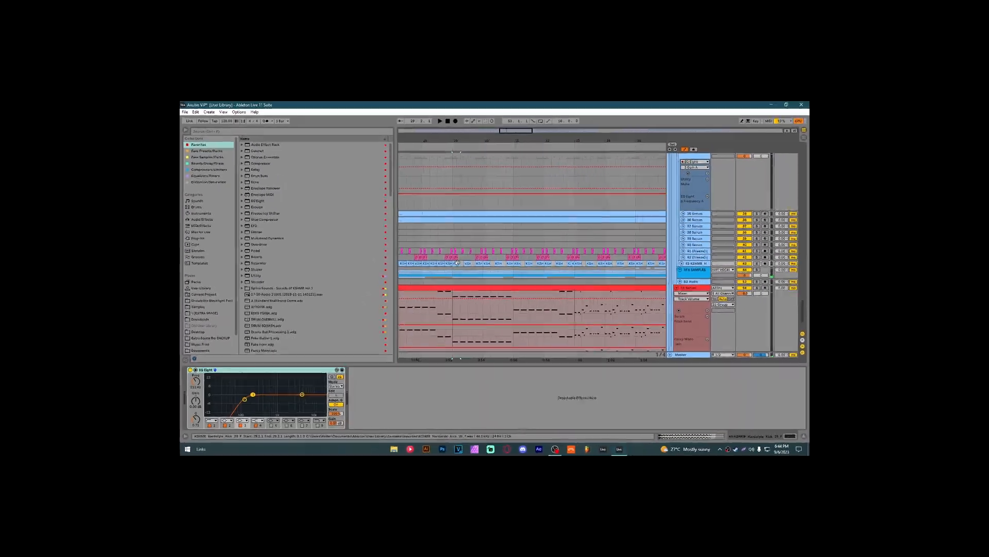
key("space")
key("space")
left_click(422, 269)
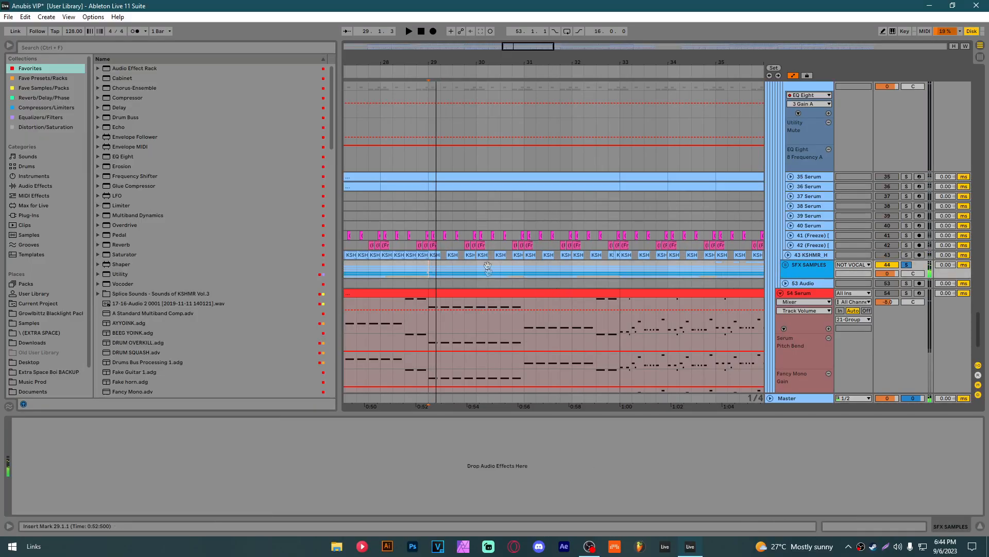
scroll(534, 225, "down", 3)
key("space")
Step: Play the transition into bar 37 from 36.3.1, and stop shortly after the new section begins
left_click_drag(641, 187, 478, 245)
scroll(478, 245, "down", 3)
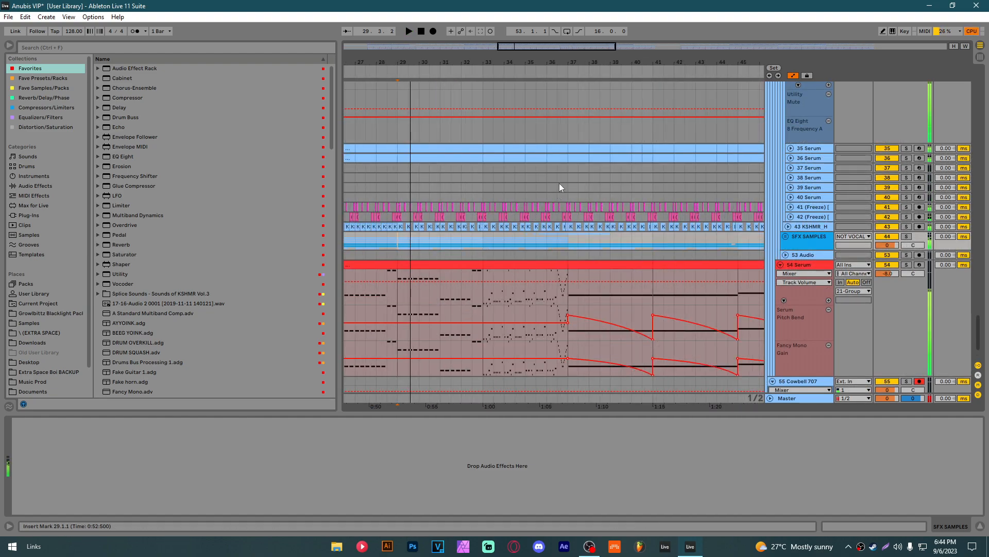
key("space")
left_click(558, 184)
key("space")
left_click_drag(572, 187, 499, 194)
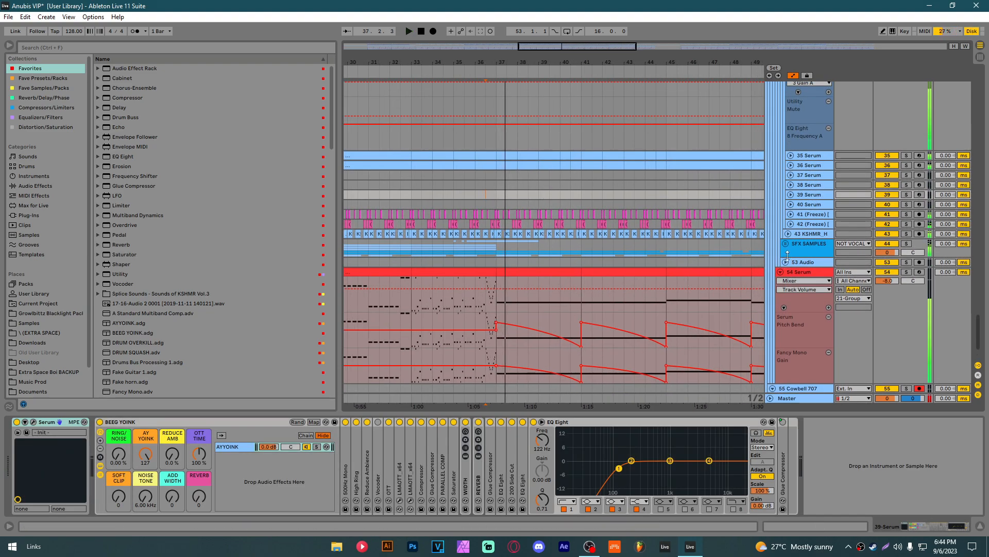
key("space")
Step: Unfold the SFX SAMPLES group and audition the vocal fill clips on the 47 KSHMR track
left_click(785, 243, "alt")
left_click_drag(375, 377, 546, 217)
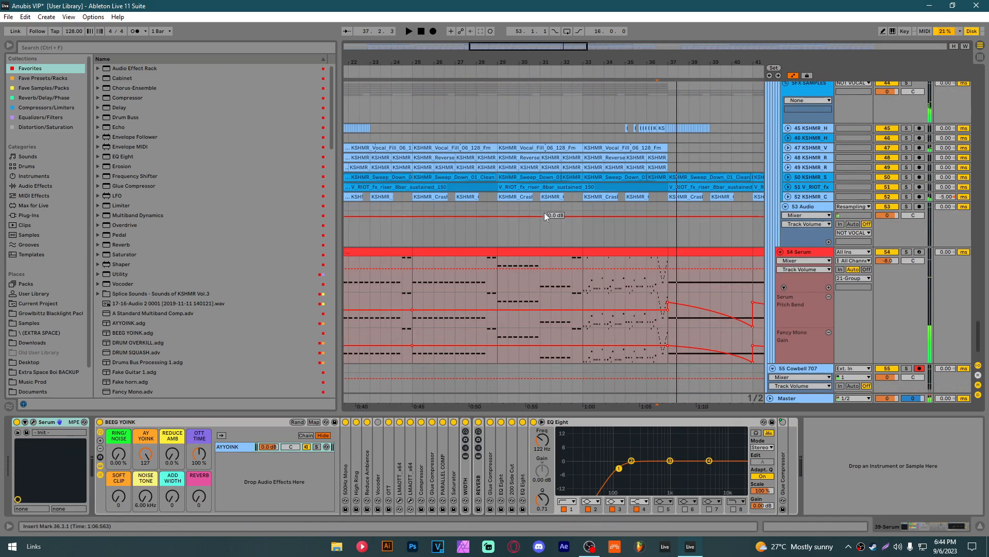
left_click(788, 148)
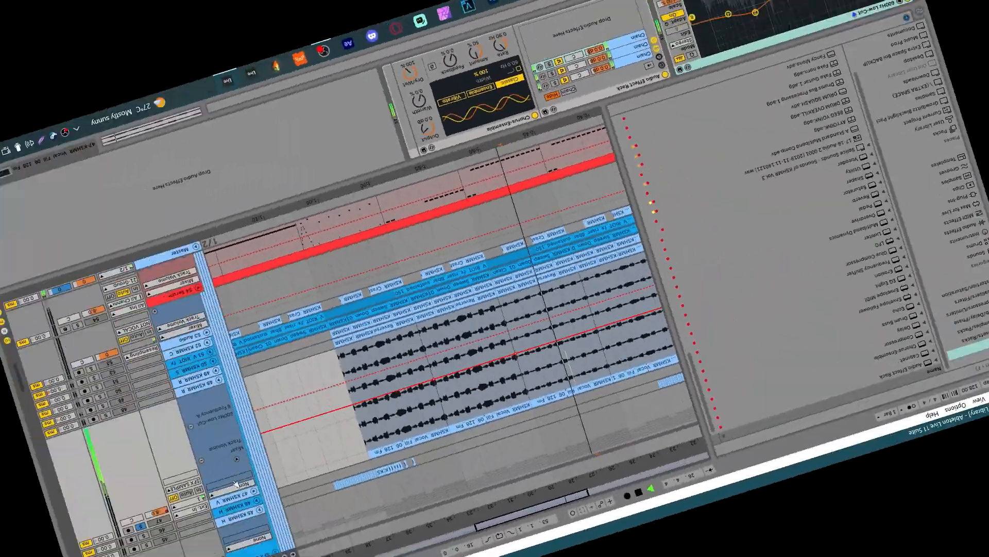
key("space")
key("space")
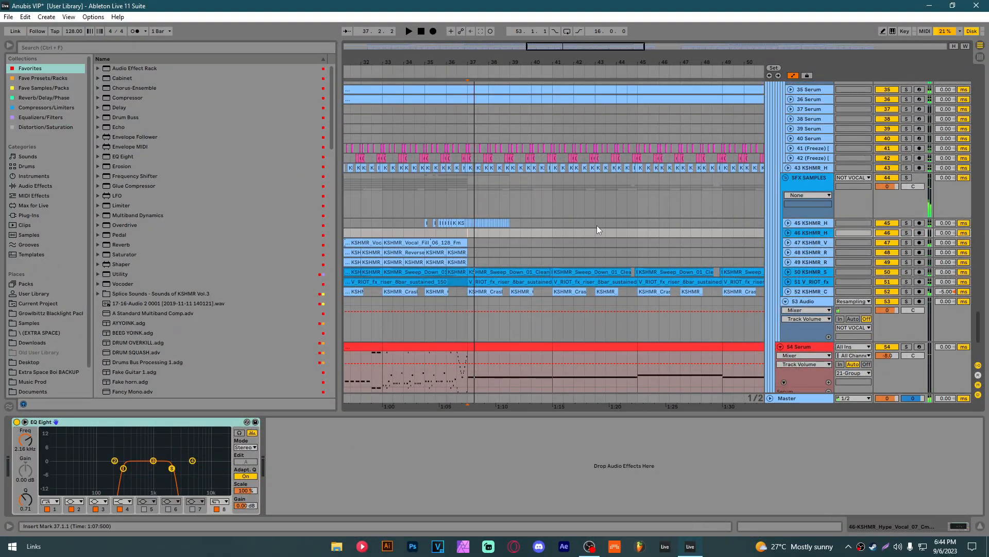
Step: Play the section from bar 37 while examining the Pitch Bend and Gain automation on the 54 Serum track
key("space")
key("space")
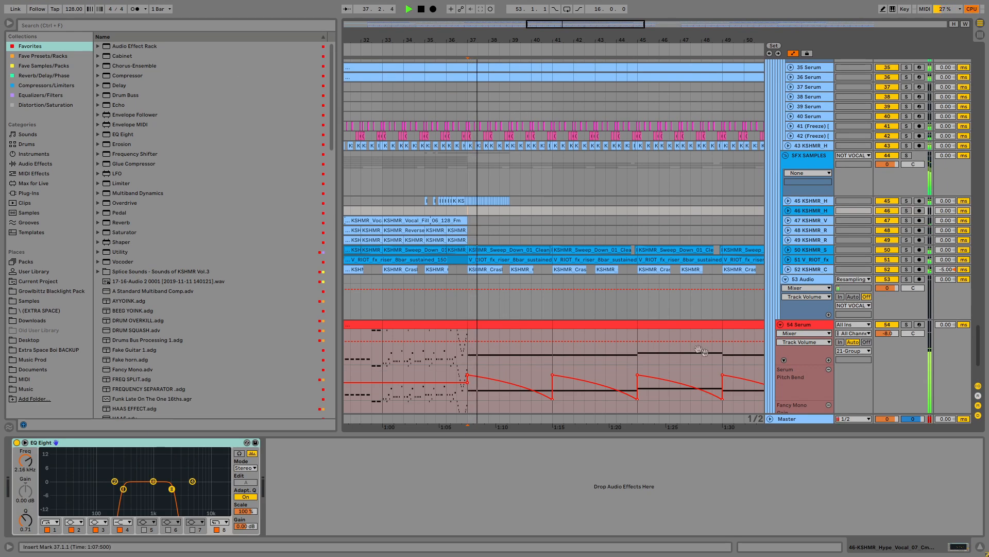
scroll(429, 282, "down", 3)
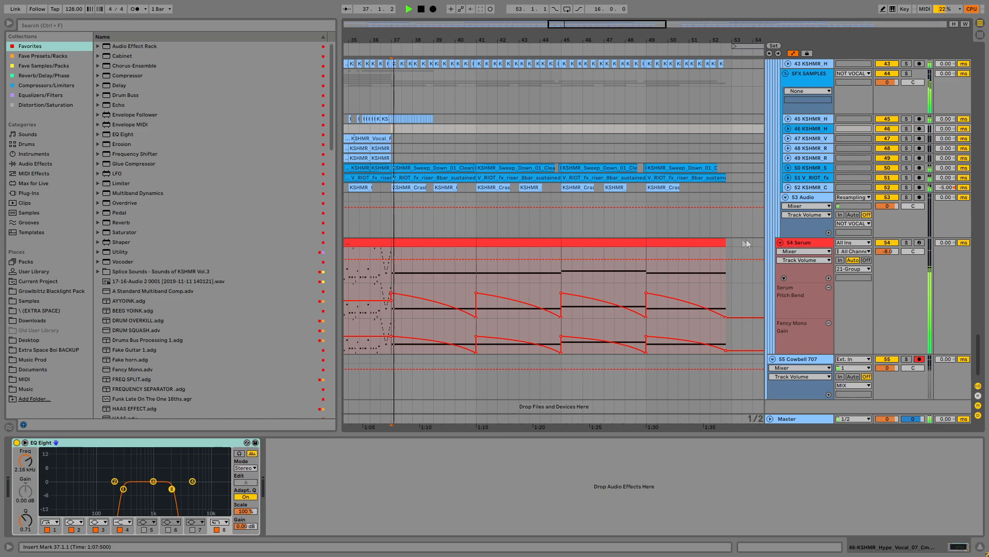
left_click_drag(618, 251, 645, 232)
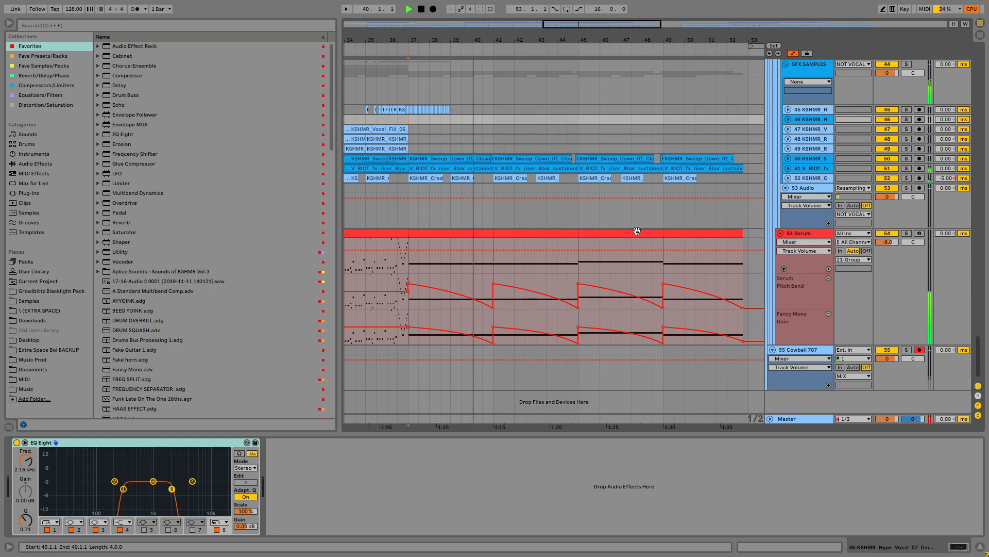
scroll(577, 264, "up", 4)
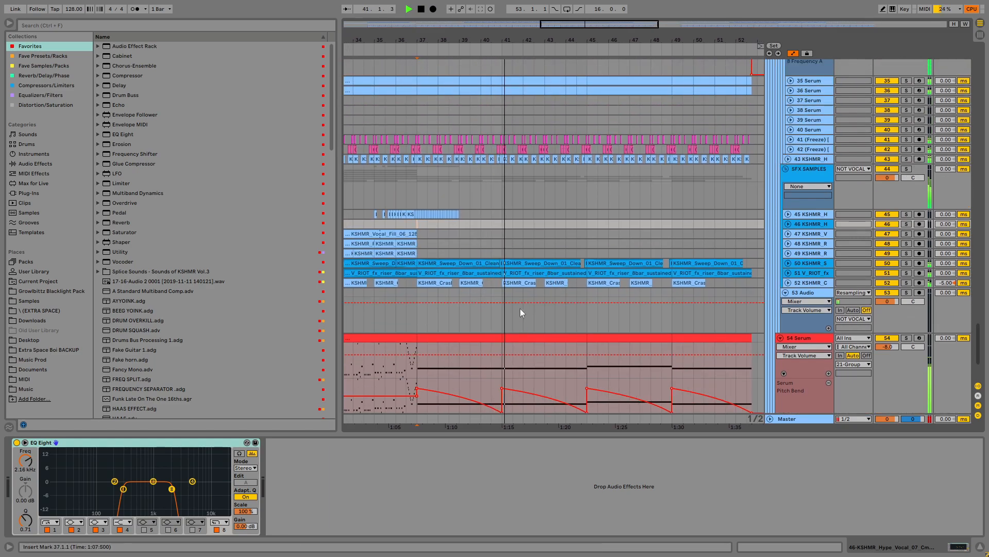
left_click_drag(594, 233, 585, 291)
key("space")
Step: Fold the SFX SAMPLES group and compare playback from bar 21 with the group deactivated and reactivated
key("minus")
key("minus")
left_click(785, 225)
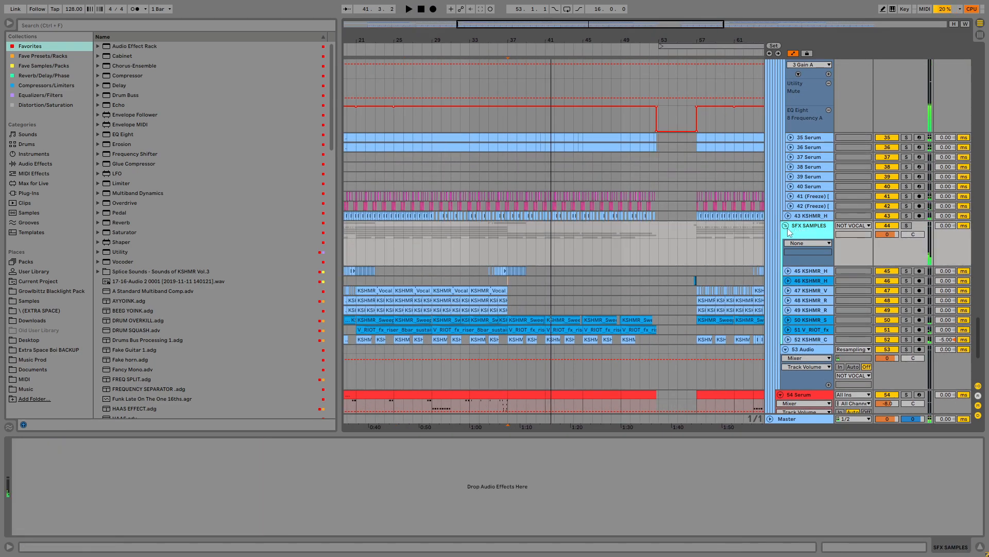
left_click_drag(345, 211, 715, 211)
left_click(433, 211)
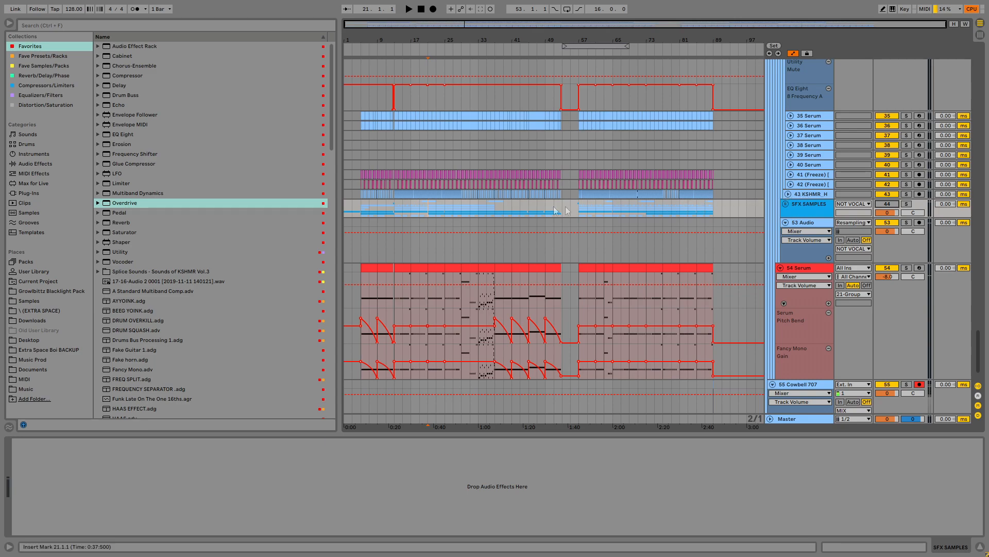
key("space")
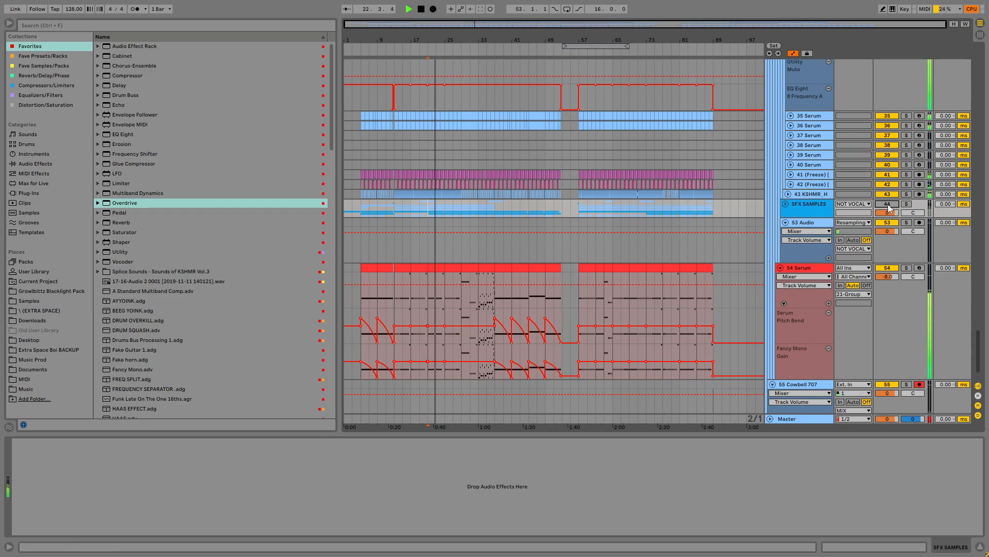
left_click(889, 205)
key("space")
key("space")
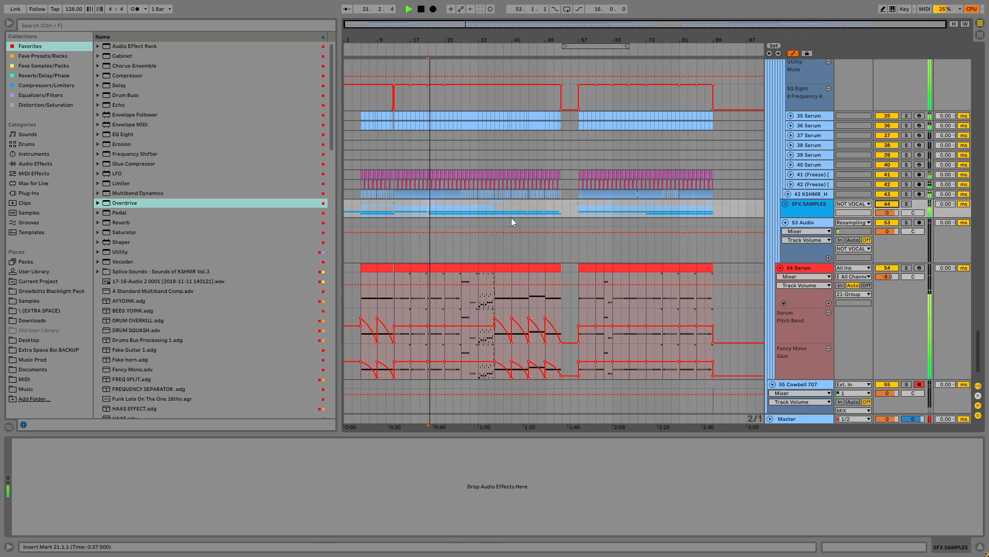
Step: Play the end of the drop from 51.4.1 into the break after bar 52
left_click(495, 211)
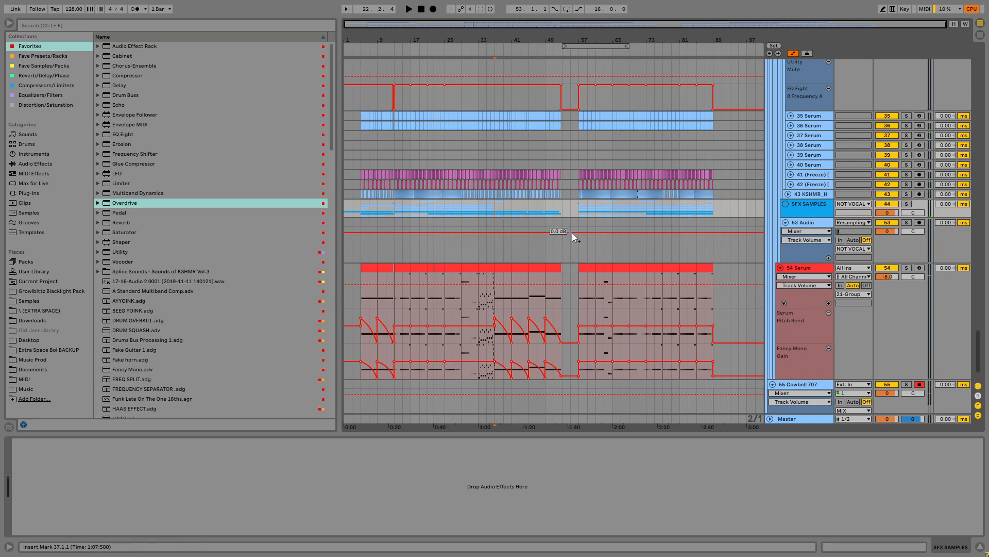
scroll(572, 232, "up", 6)
left_click(428, 206)
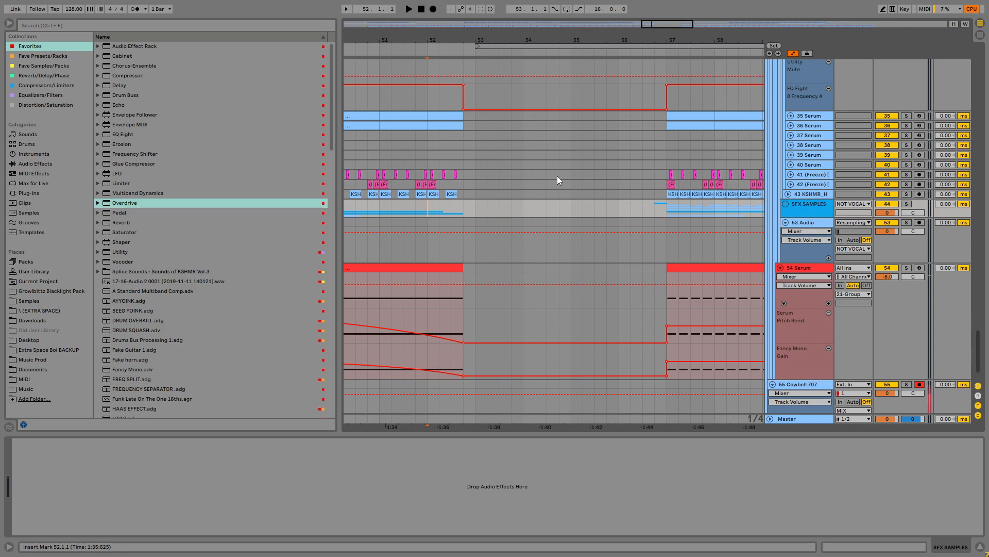
left_click(446, 213)
key("space")
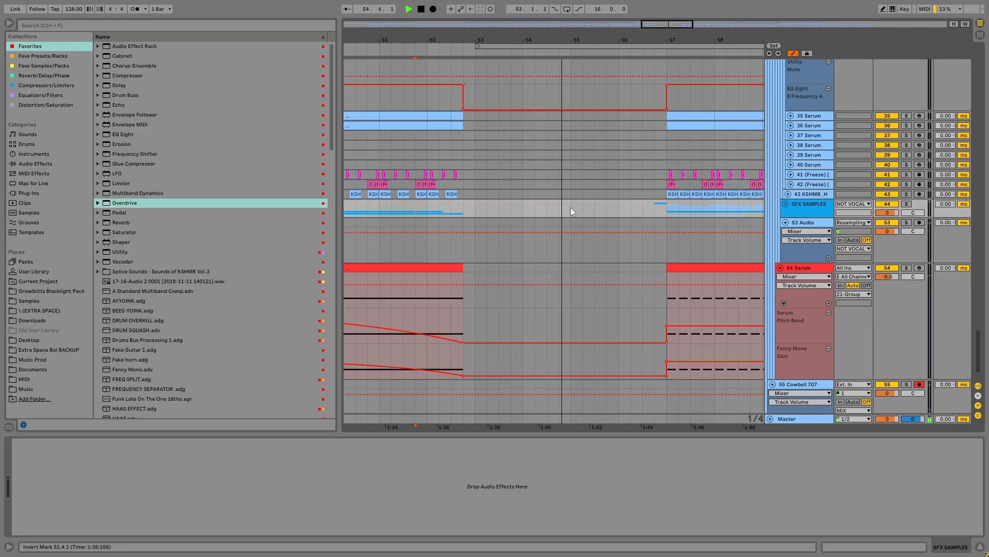
Step: Bring the Beerus Line 1 tracks into view and play the vocal break from bar 55
scroll(572, 216, "up", 4)
scroll(975, 308, "up", 5)
left_click_drag(975, 304, 980, 173)
key("space")
scroll(639, 279, "down", 2)
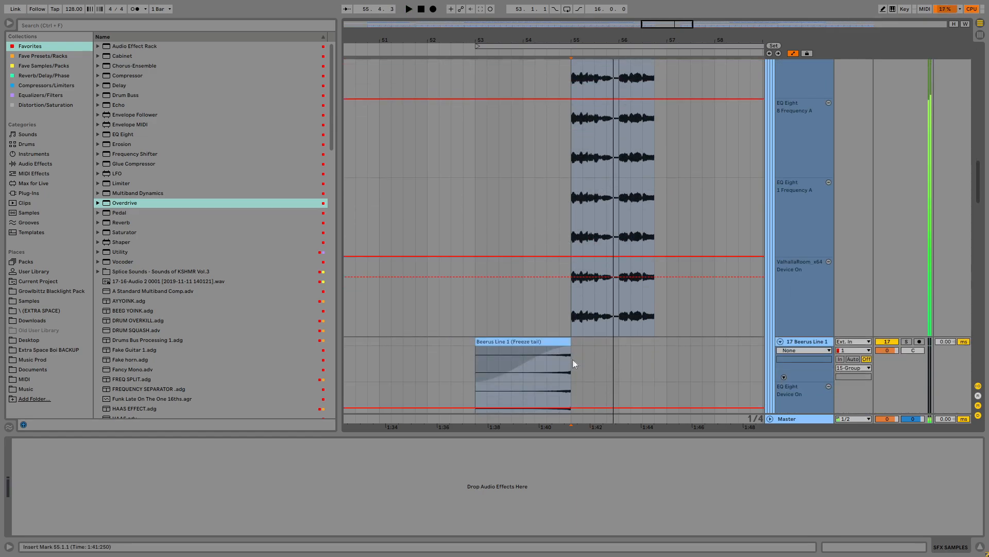
Step: Inspect the freeze tail on track 17 and the first Beerus Line 1 clip on track 16 with their effect chains
left_click(561, 364)
scroll(586, 348, "up", 5)
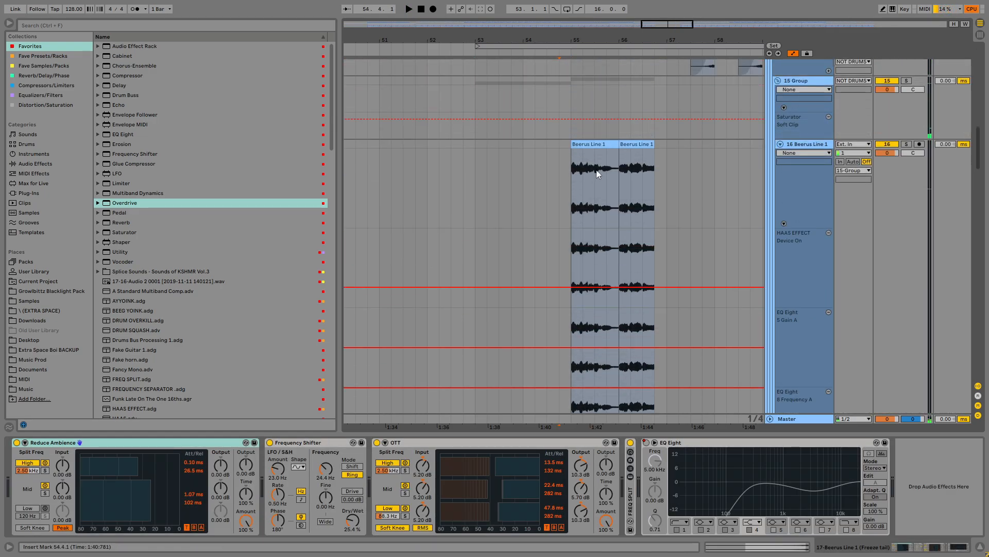
left_click(587, 145)
scroll(580, 320, "down", 3)
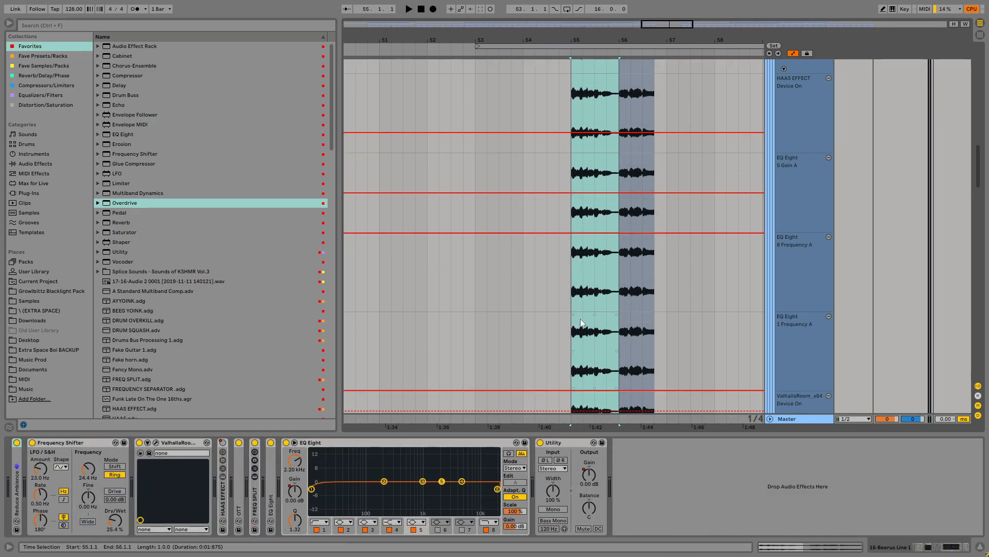
scroll(580, 319, "down", 3)
left_click(573, 260)
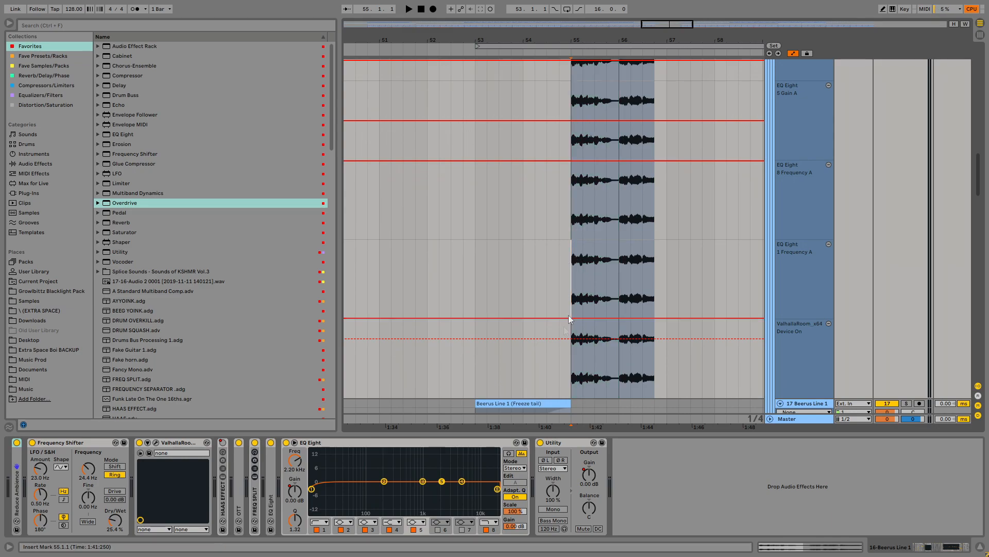
Step: Inspect the Reduce Ambience, Frequency Shifter and ValhallaRoom devices on track 16, folding the first two
scroll(572, 325, "down", 3)
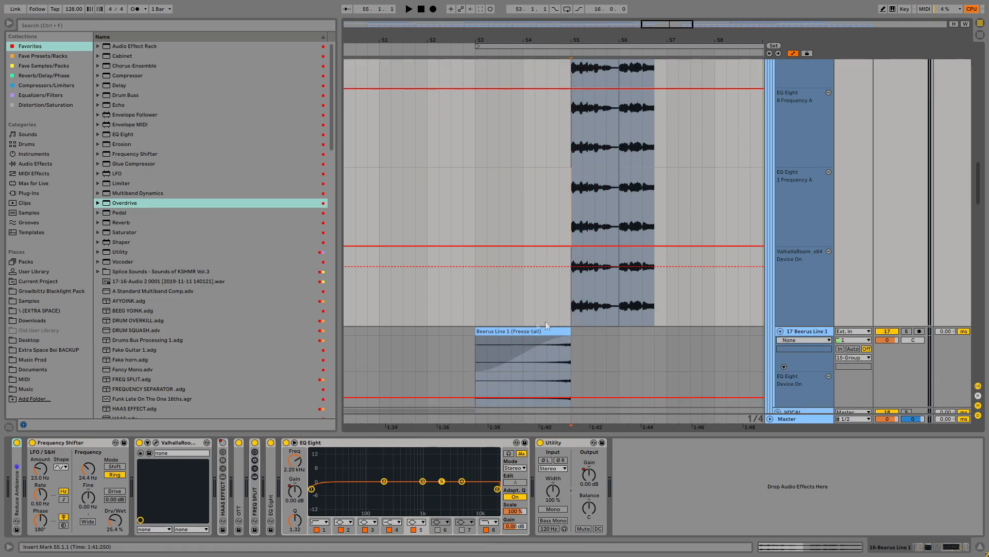
scroll(545, 320, "up", 2)
double_click(22, 493)
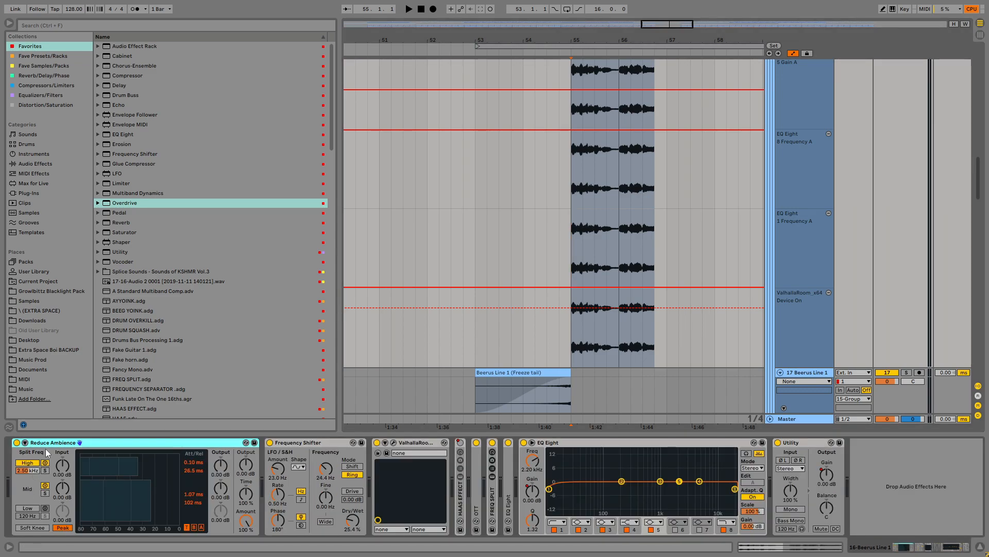
double_click(46, 444)
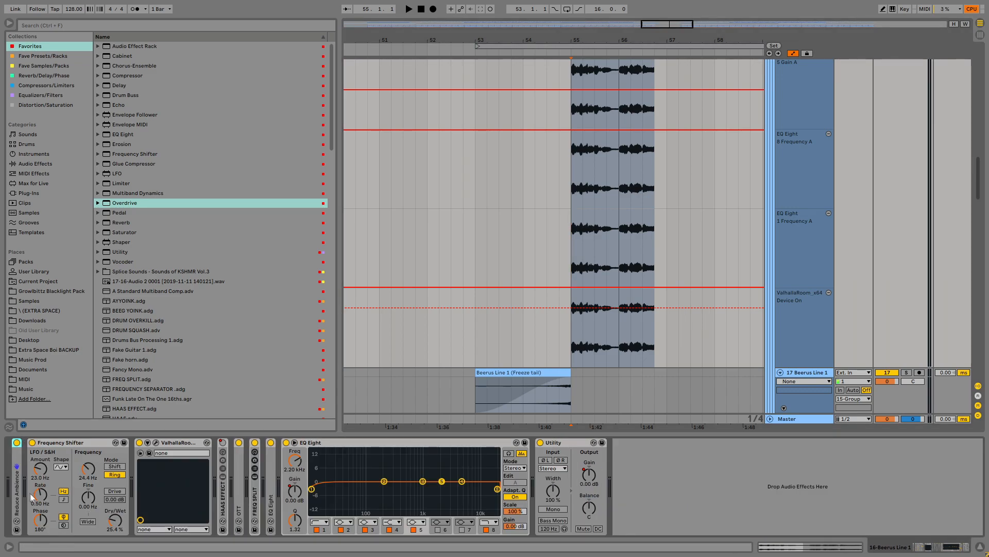
double_click(85, 443)
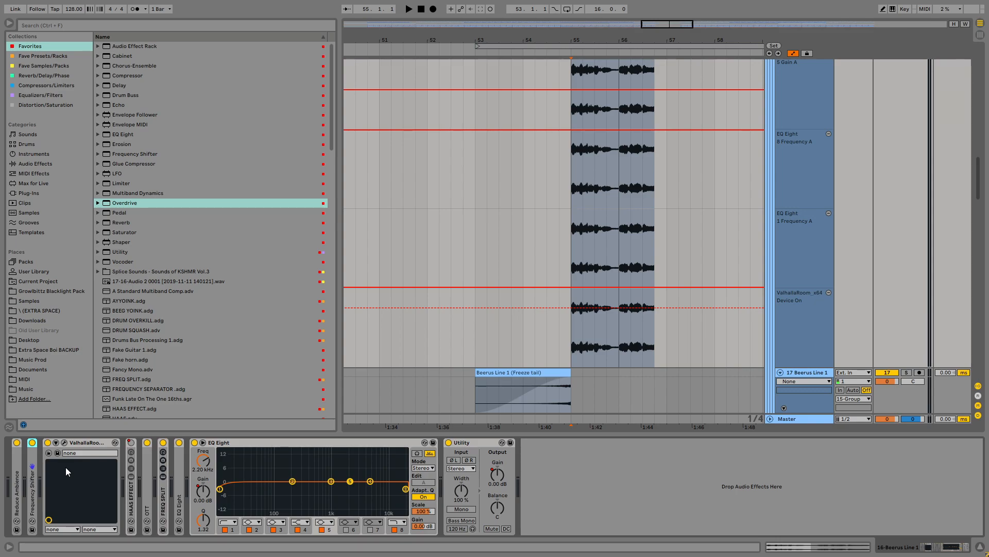
left_click(64, 443)
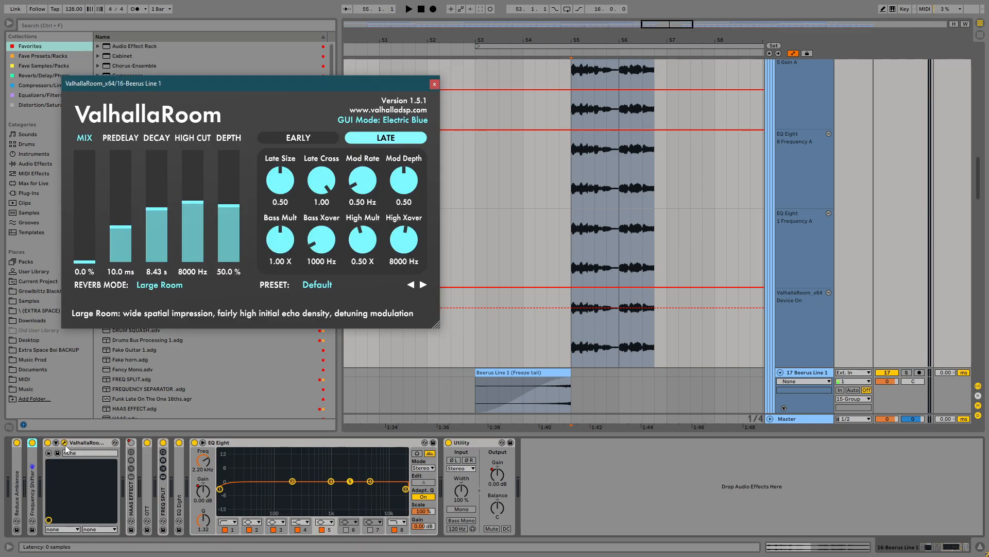
left_click(64, 443)
left_click(90, 443)
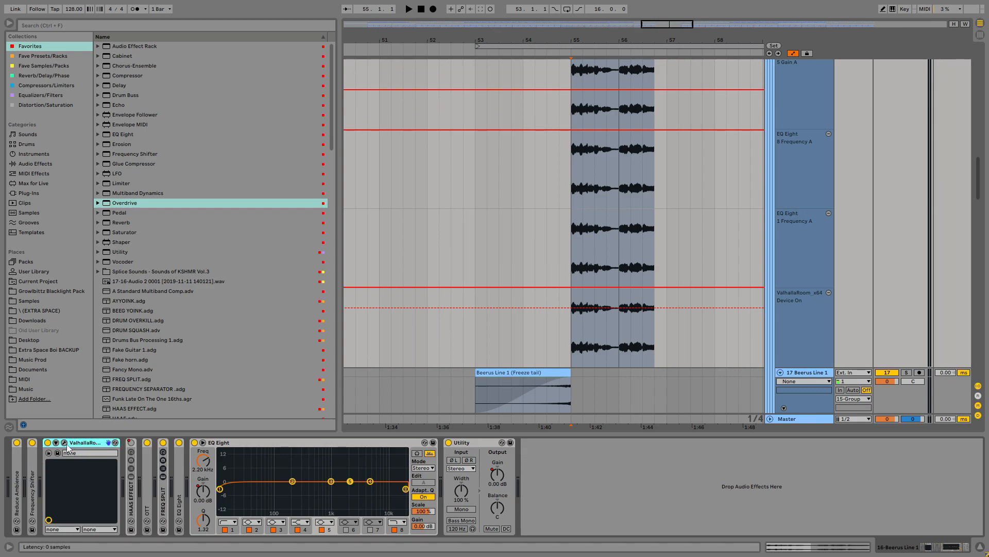
Step: Survey track 16's automation around bars 55 and 79, then fold ValhallaRoom and look inside the HAAS EFFECT rack
scroll(500, 239, "down", 8)
left_click_drag(533, 196, 533, 272)
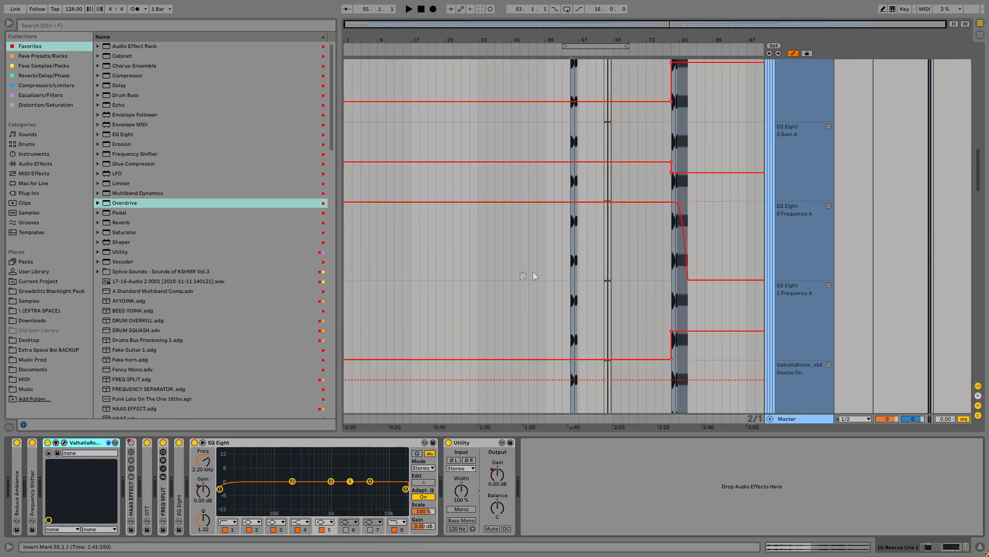
scroll(595, 252, "up", 4)
scroll(681, 118, "up", 3)
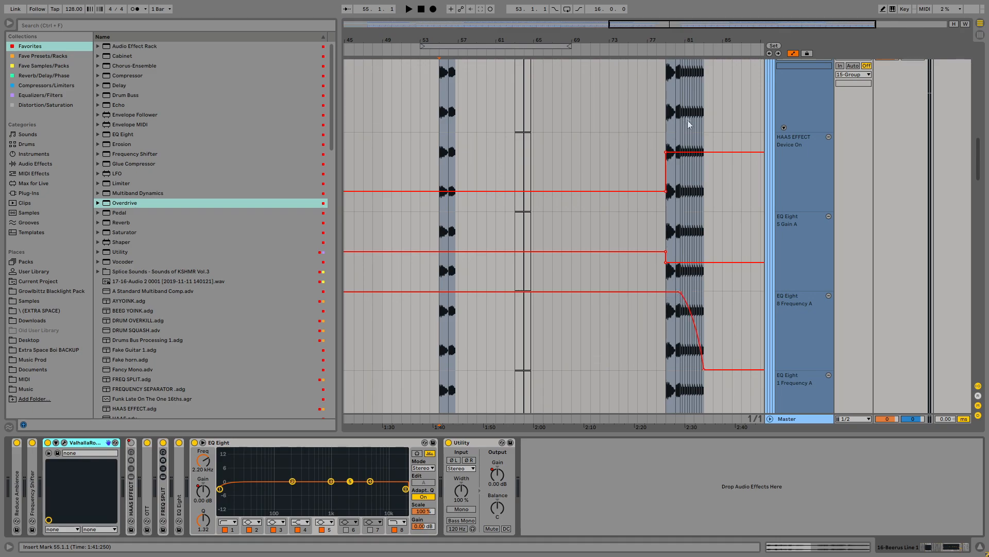
scroll(457, 181, "up", 3)
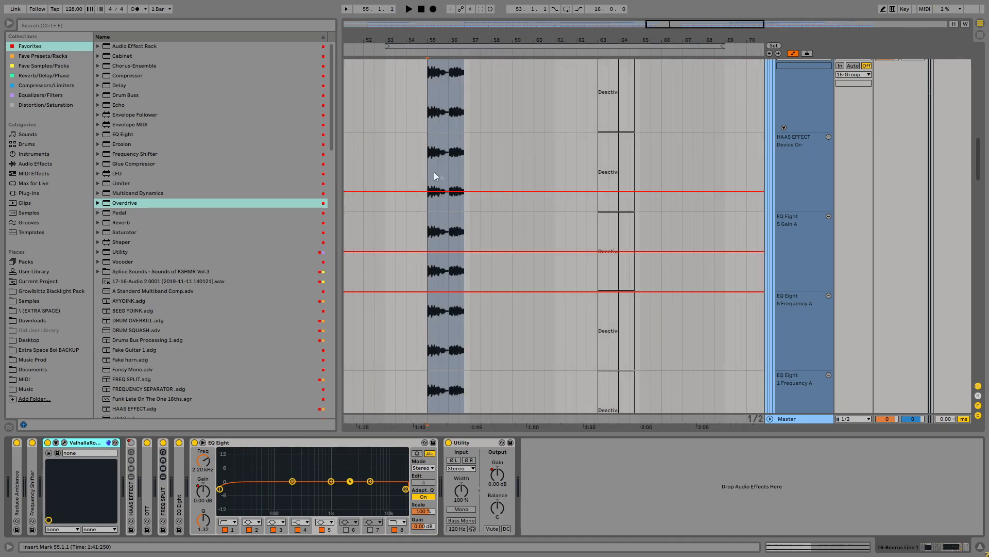
double_click(105, 444)
double_click(65, 487)
double_click(81, 443)
Step: Compare track 16's EQ Eight settings and HAAS EFFECT automation at bar 79 with those at bar 55
scroll(503, 250, "down", 3)
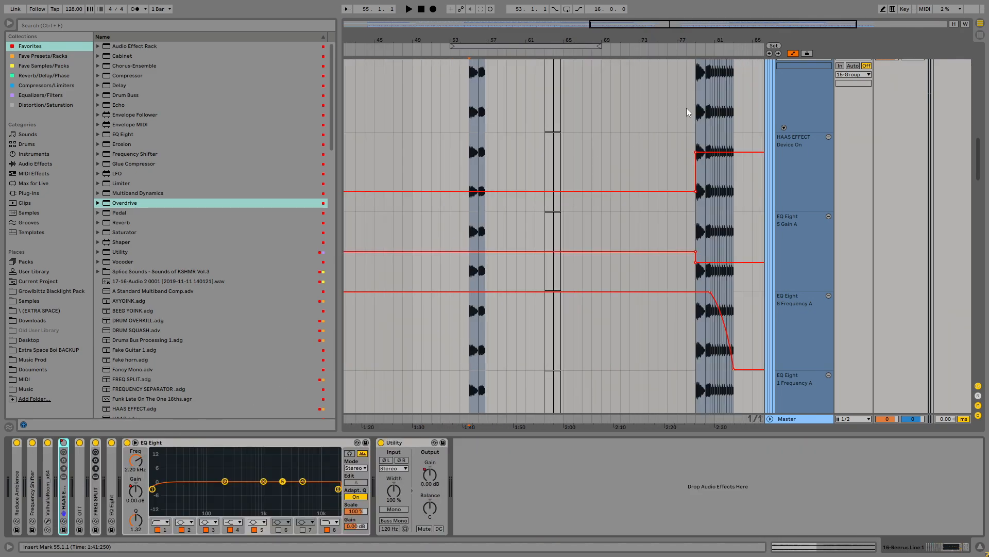
left_click(697, 104)
scroll(686, 161, "up", 5)
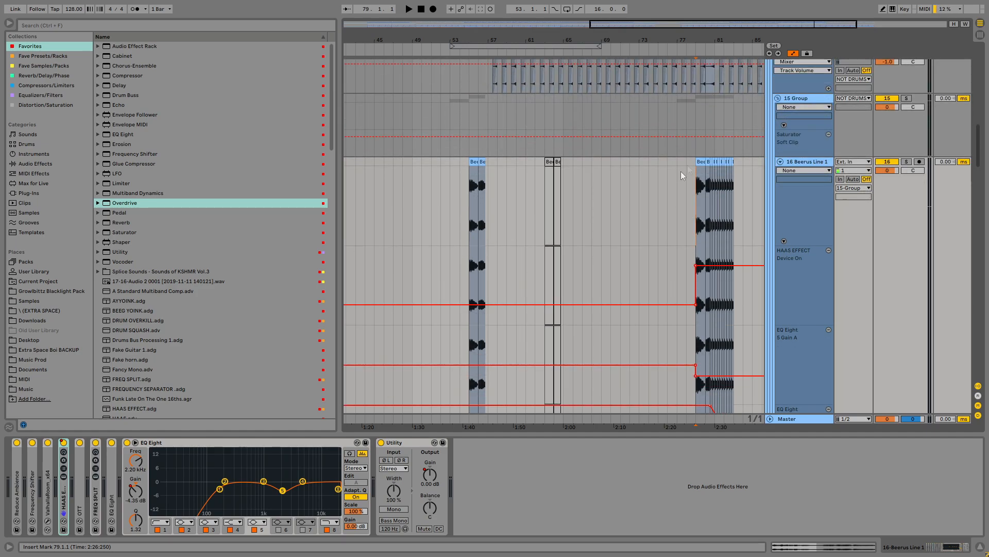
left_click(471, 226)
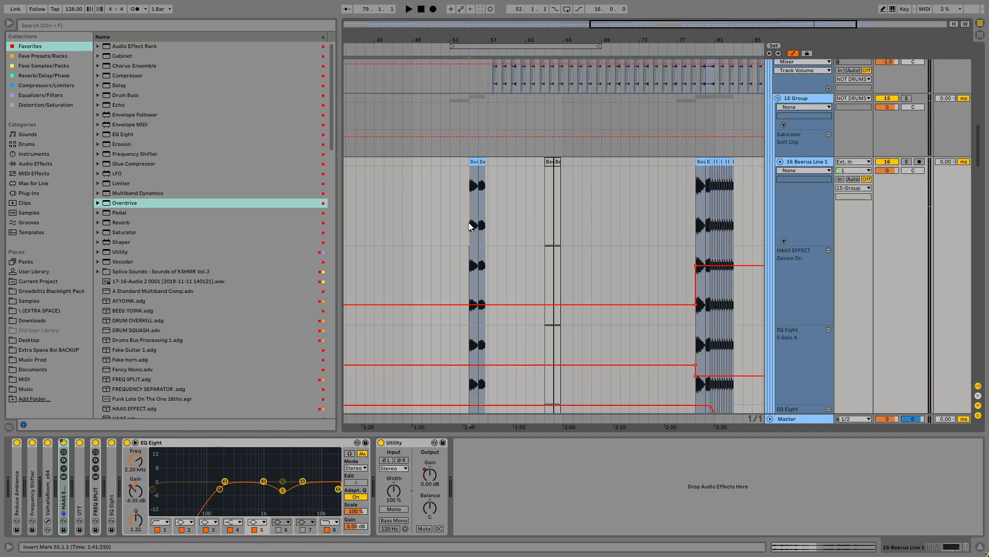
scroll(470, 225, "up", 3)
Step: Fold OTT and inspect the H, M and L chains of the FREQ SPLIT rack on track 16
double_click(79, 499)
double_click(111, 442)
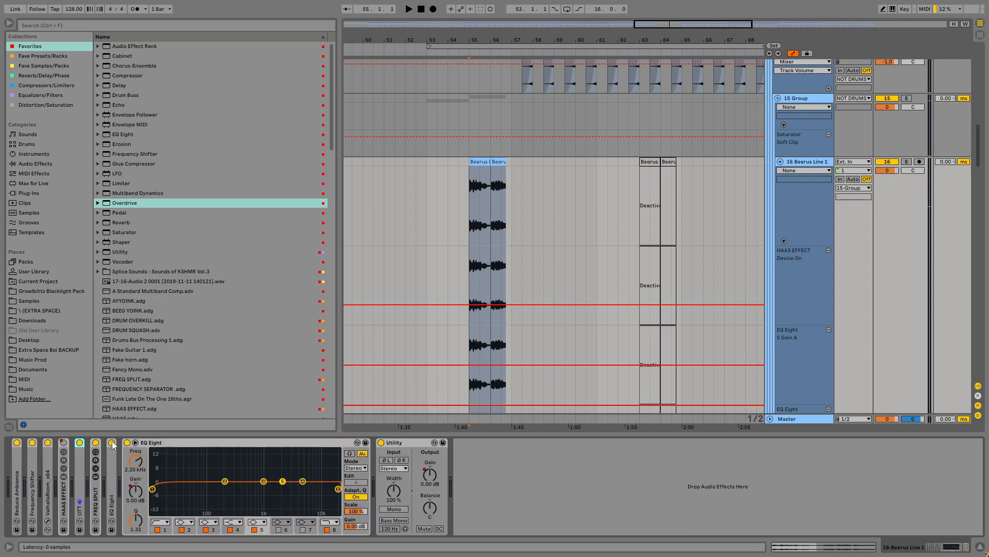
double_click(95, 495)
left_click(236, 467)
left_click(237, 477)
left_click(236, 467)
left_click(232, 487)
left_click(240, 476)
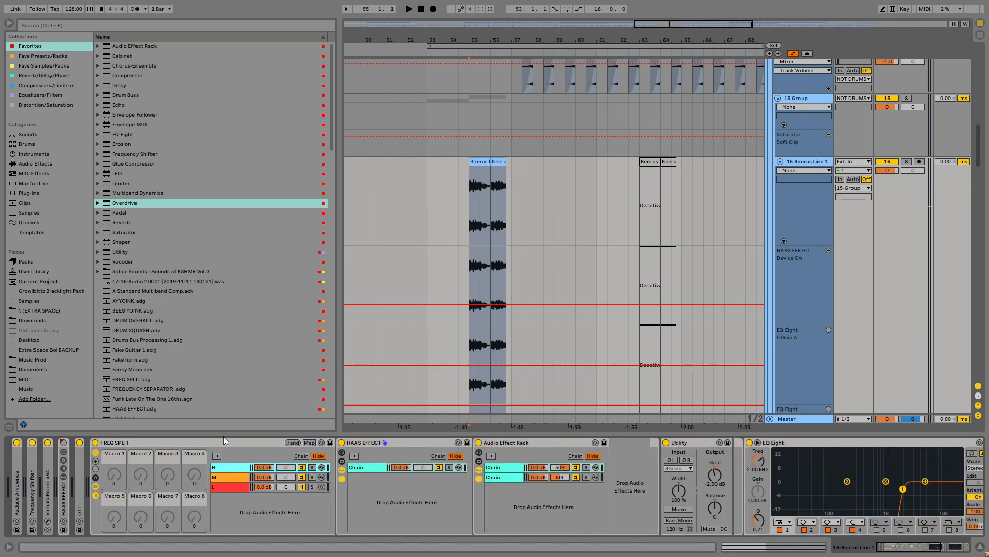
Step: Fold the FREQ SPLIT rack, review both EQ Eight devices and fold them together with the Utility
double_click(223, 441)
double_click(116, 493)
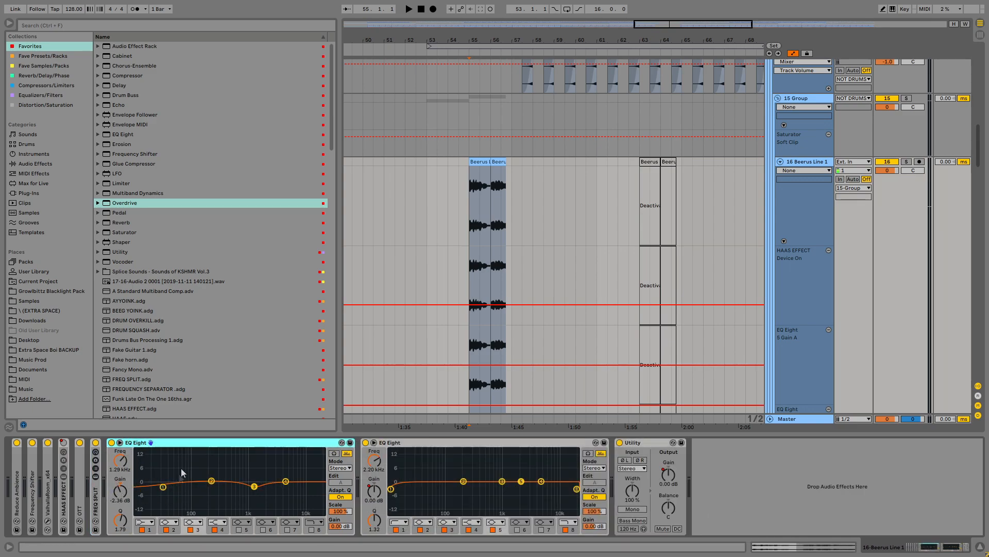
double_click(239, 442)
double_click(215, 443)
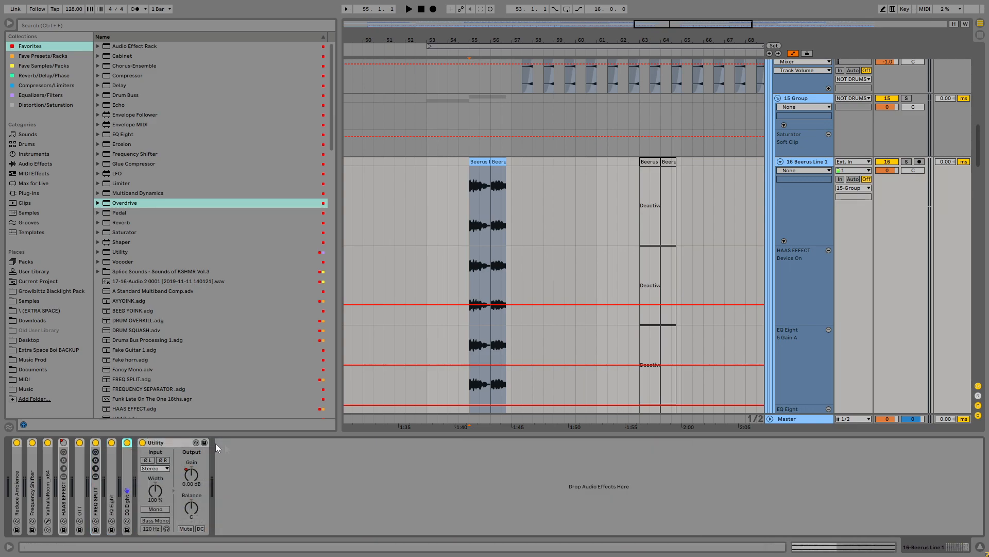
double_click(166, 442)
Step: Play the Beerus Line 1 vocal from bar 55 and compare it with the clip at 79.1.1
key("space")
key("plus")
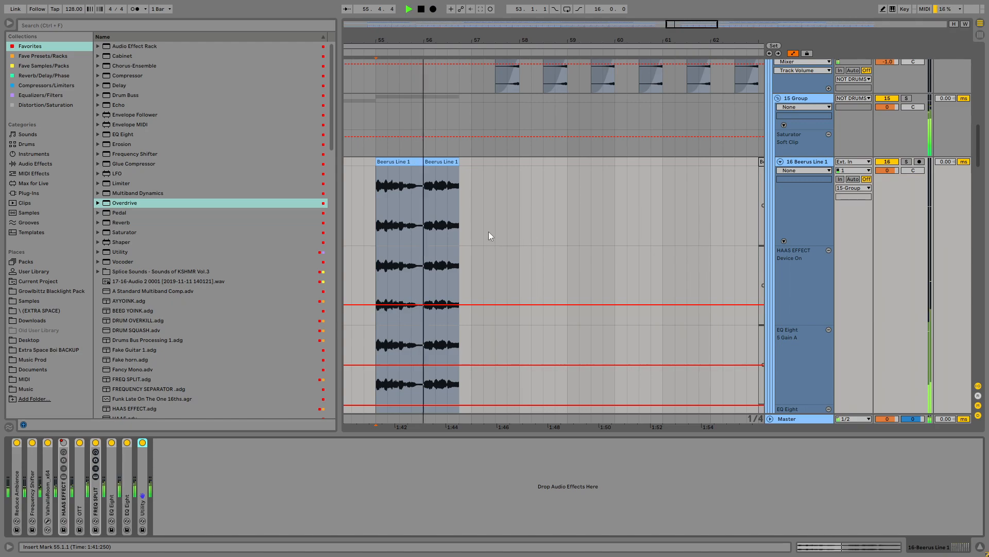
scroll(443, 231, "down", 5)
left_click(661, 162)
key("space")
key("space")
key("space")
scroll(681, 221, "up", 5)
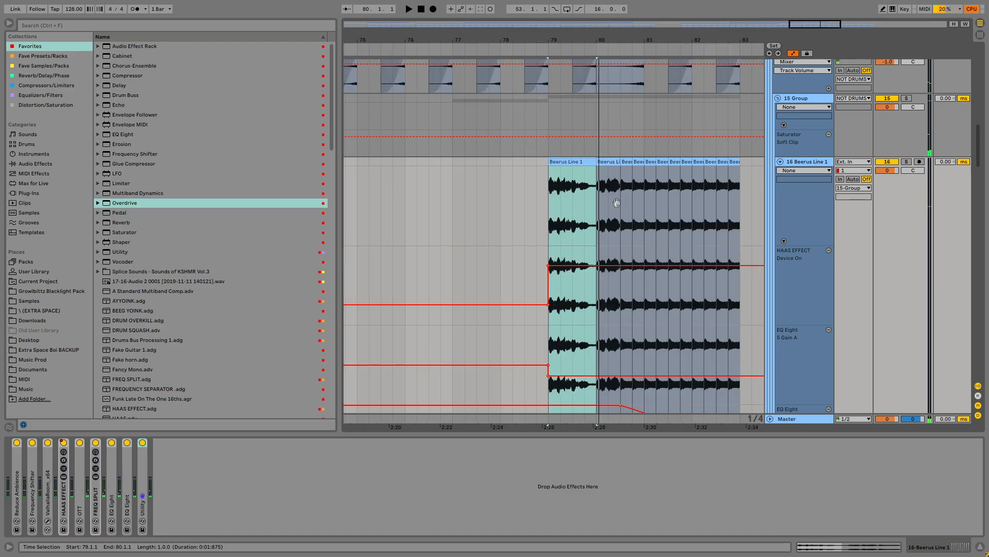
Step: Add an EQ Eight after the Utility on track 16, try a 4.59 dB boost at 1.04 kHz, and delete it
scroll(616, 202, "down", 1)
scroll(617, 203, "down", 5)
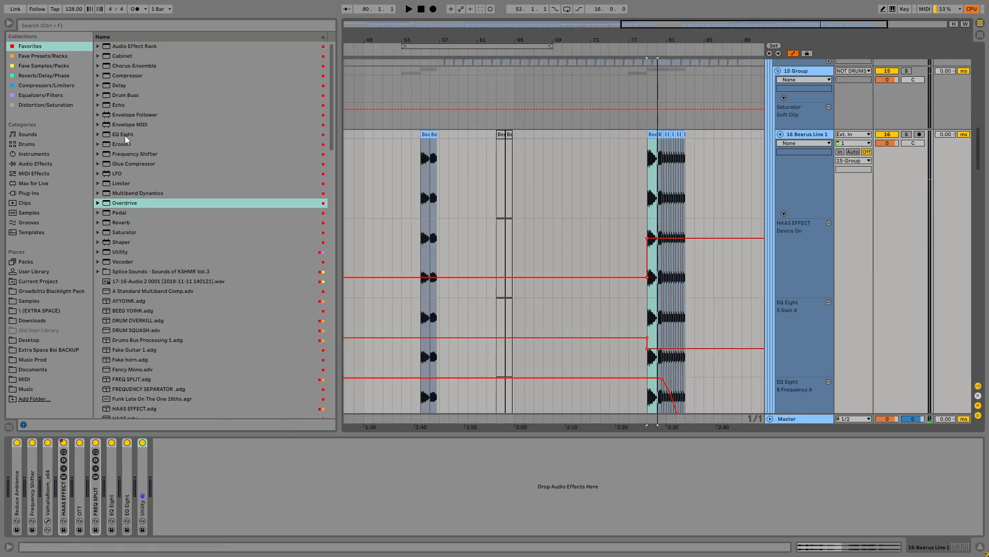
left_click_drag(126, 136, 262, 502)
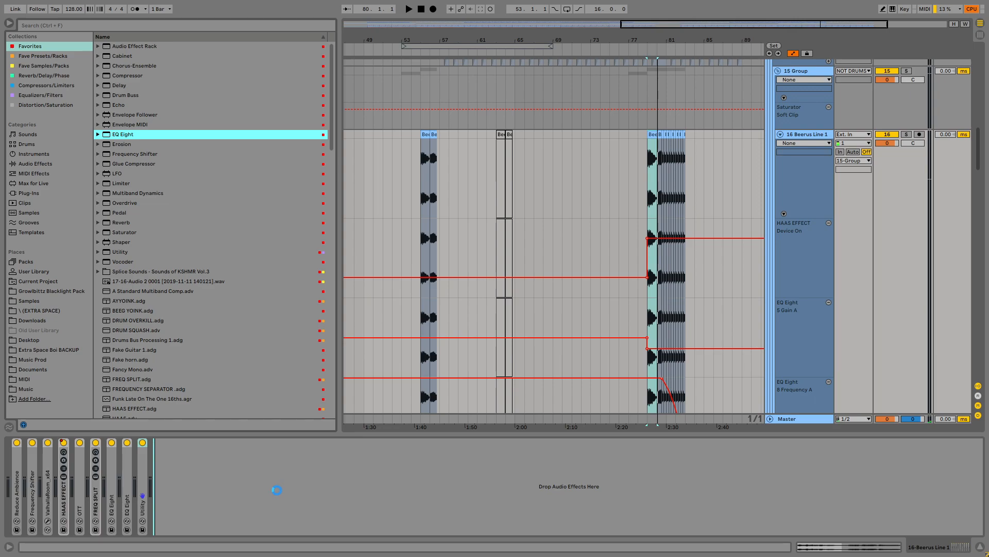
left_click_drag(295, 481, 295, 471)
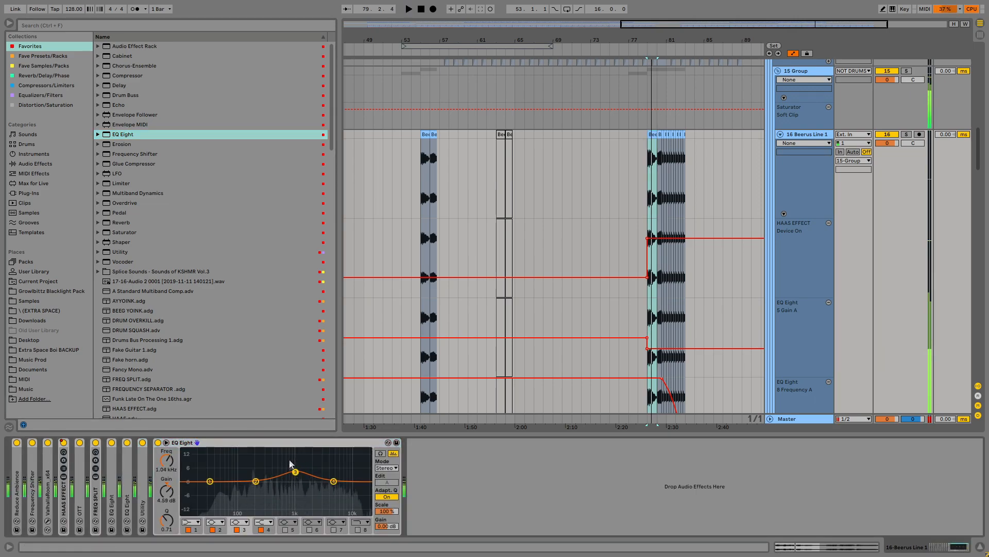
left_click(289, 444)
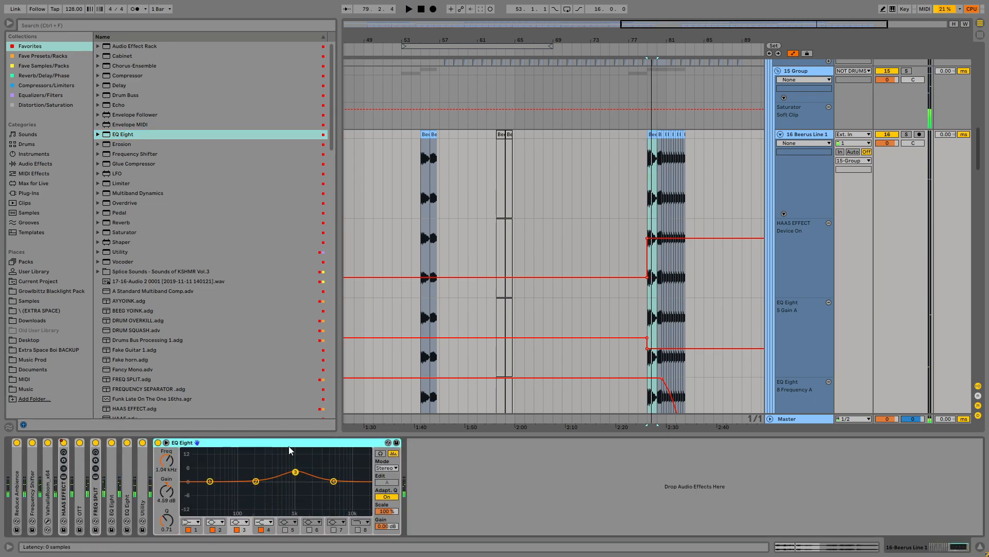
key("Delete")
Step: Examine the end of the vocal at 56.4.1 and the drum tracks leading into the drop at 57.1.1
scroll(430, 160, "up", 3)
left_click(421, 134)
left_click_drag(442, 102, 474, 236)
scroll(475, 236, "up", 5)
left_click(498, 204)
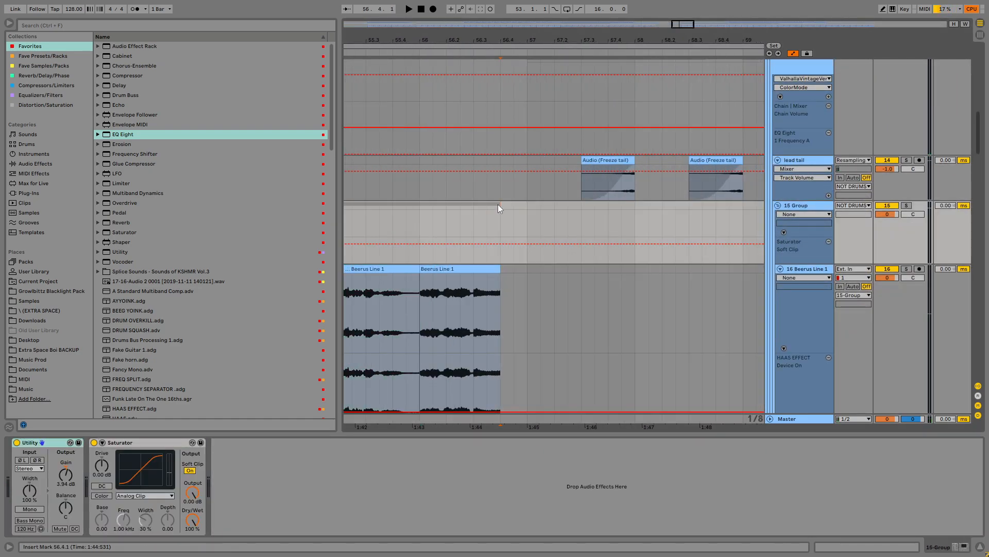
mouse_move(978, 126)
left_mouse_down()
mouse_move(950, 373)
mouse_move(978, 202)
mouse_move(978, 126)
left_mouse_up()
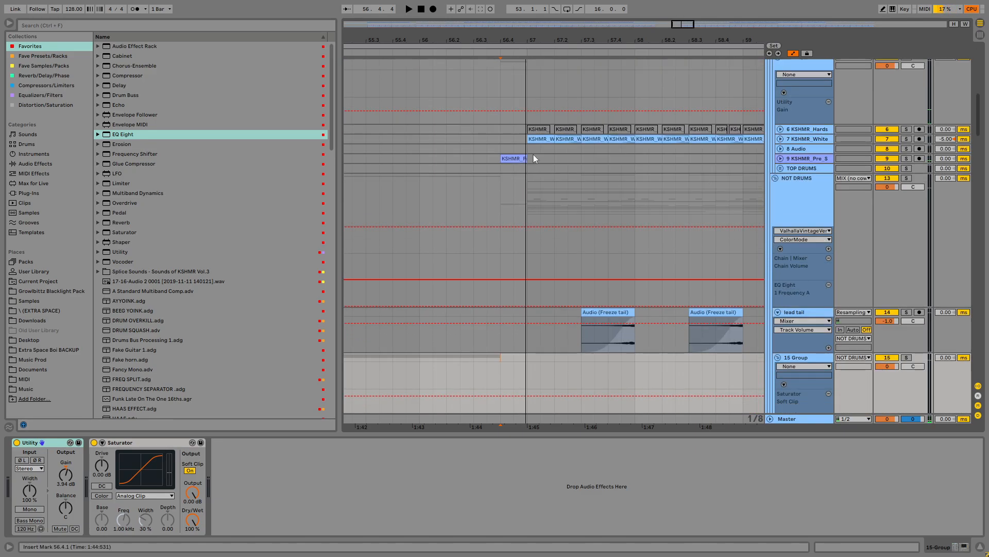
left_click(536, 149)
left_click_drag(536, 149, 505, 261)
Step: Unfold the Serum tracks, select the first clip of 32 Serum at bar 57 and fold its BEEG YOINK rack
scroll(504, 261, "down", 5)
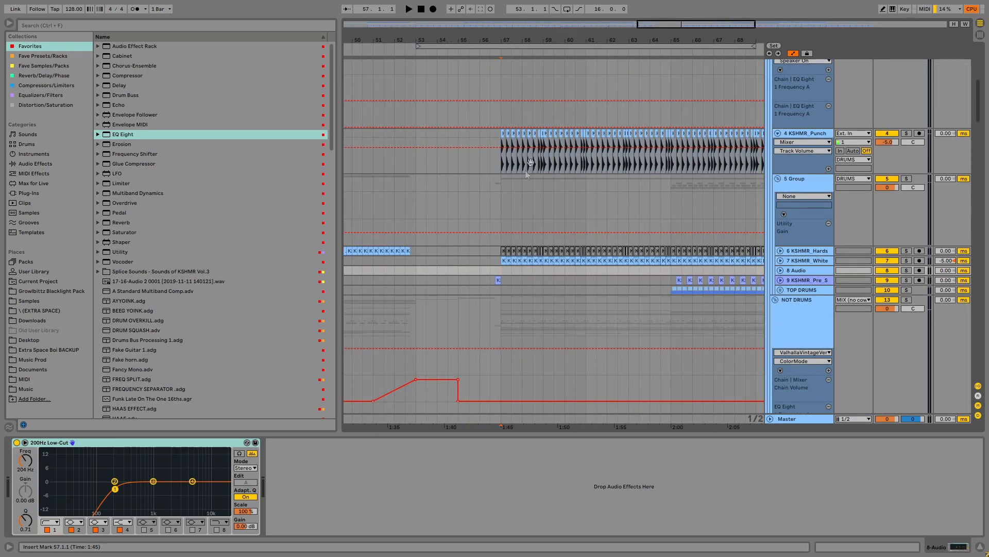
left_click_drag(530, 165, 512, 78)
left_click_drag(564, 386, 551, 184)
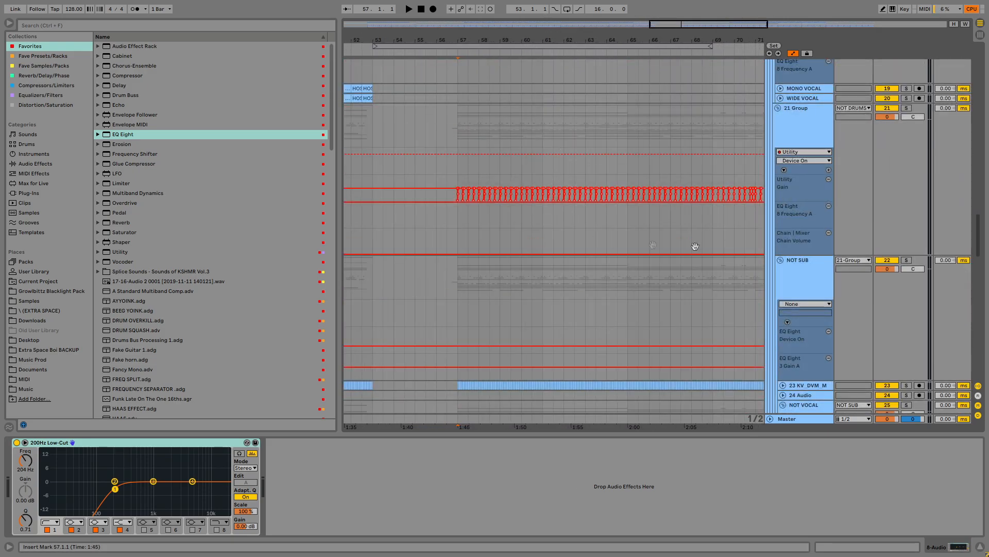
left_click_drag(979, 237, 978, 329)
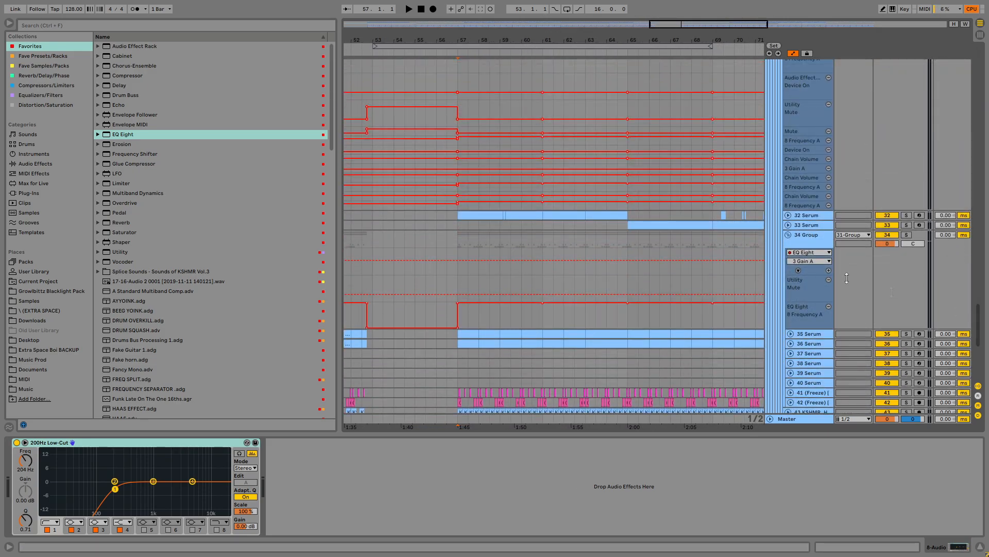
left_click(788, 215, "alt")
left_click(479, 215)
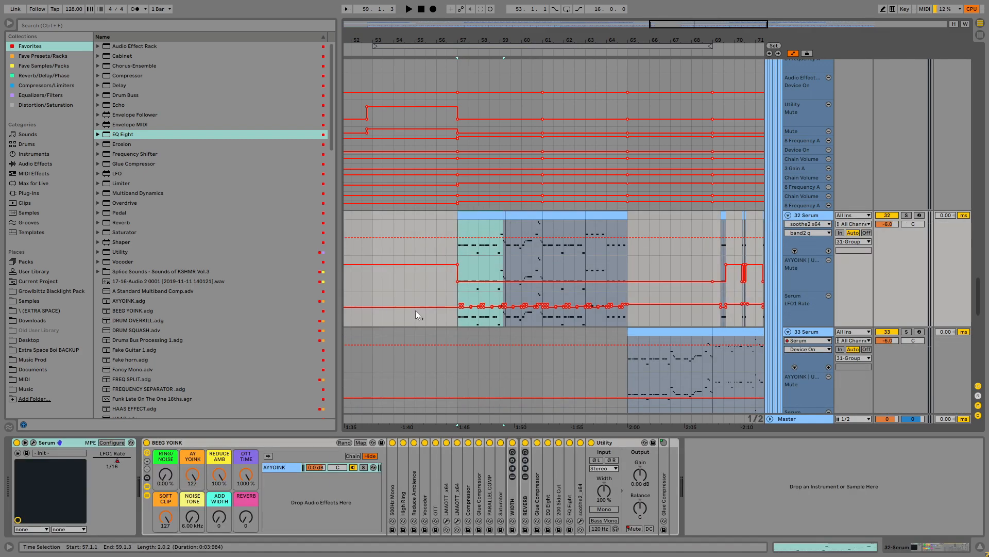
double_click(199, 442)
Step: Open the Serum synth of track 32 over the arrangement and play its bass from bar 57
key("space")
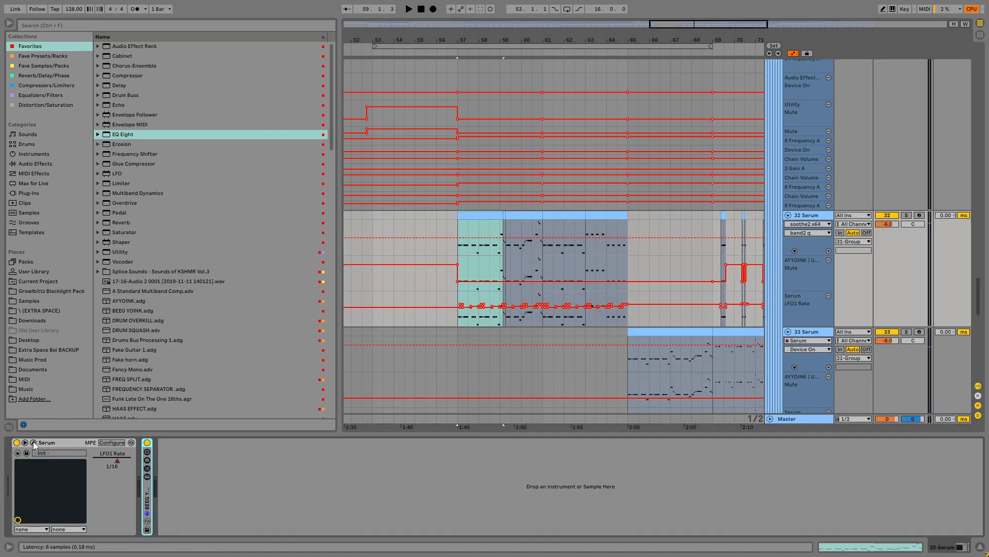
left_click(33, 442)
left_click_drag(394, 73, 577, 74)
key("space")
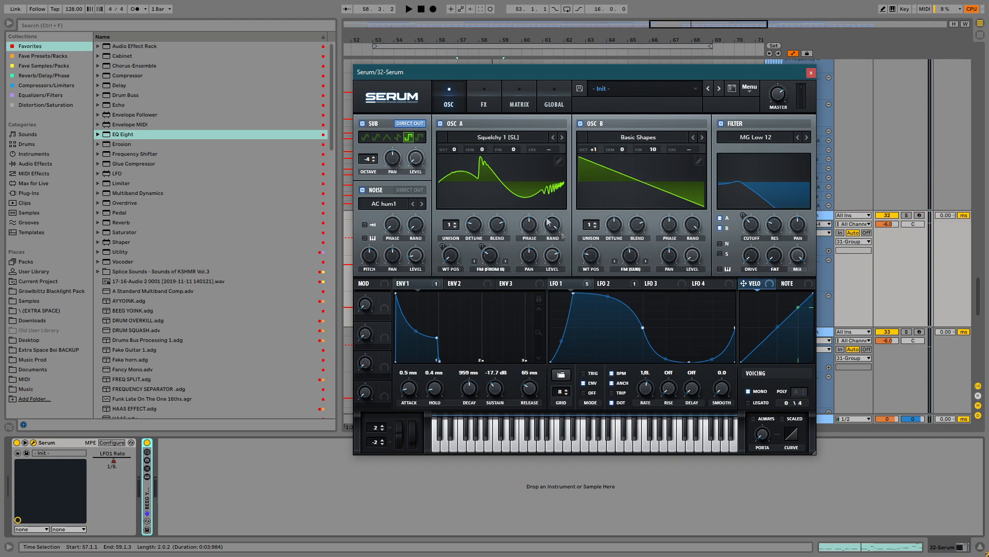
Step: Play the Serum bass while examining its effects from EQ to flanger, the LFO 1 flanger mix modulation and the oscillator page
left_click(484, 93)
left_click(448, 90)
left_click(482, 91)
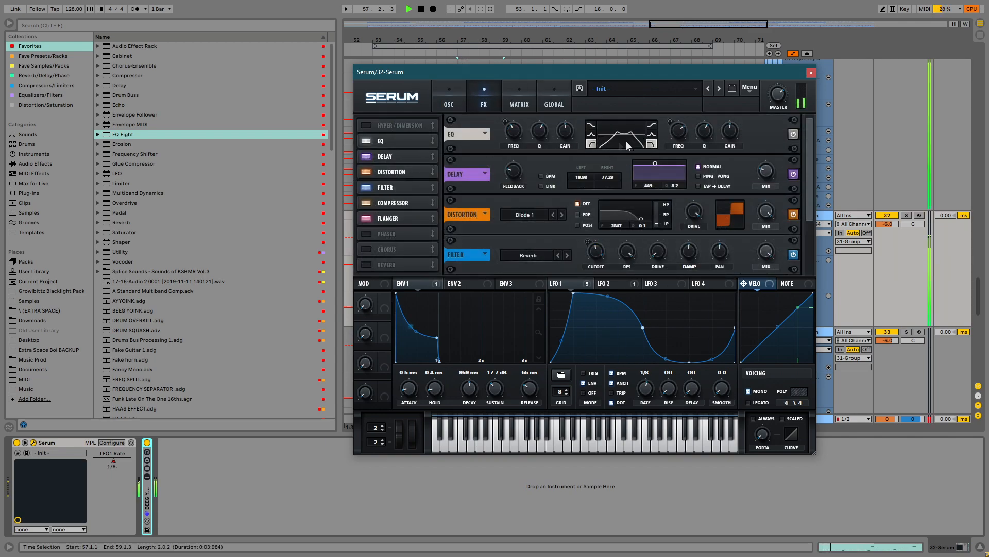
scroll(631, 141, "down", 1)
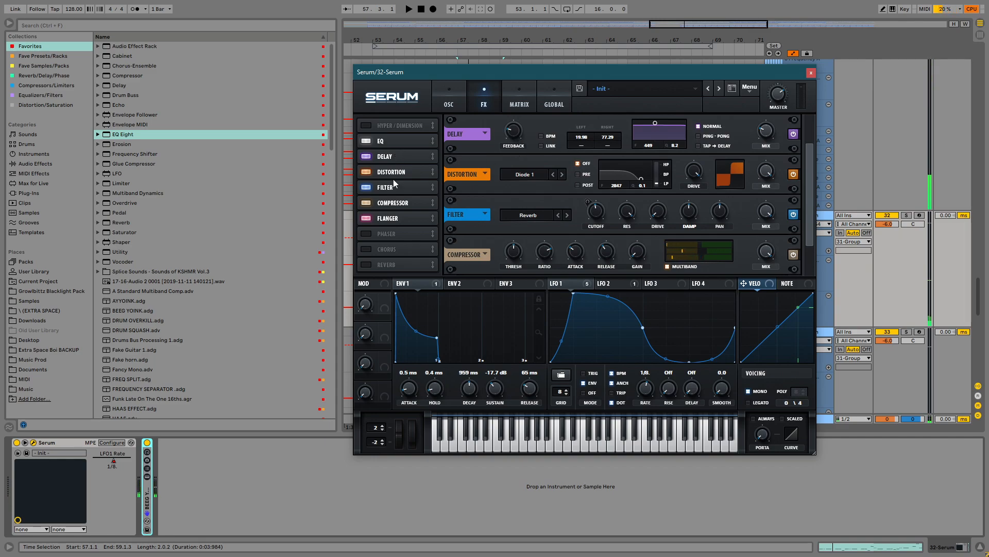
scroll(577, 159, "down", 1)
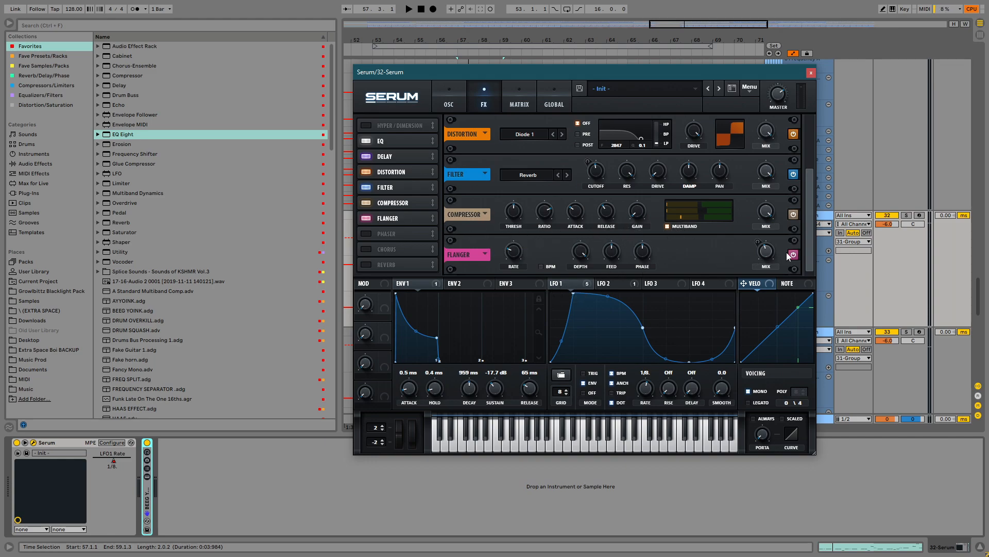
left_click_drag(589, 287, 779, 261)
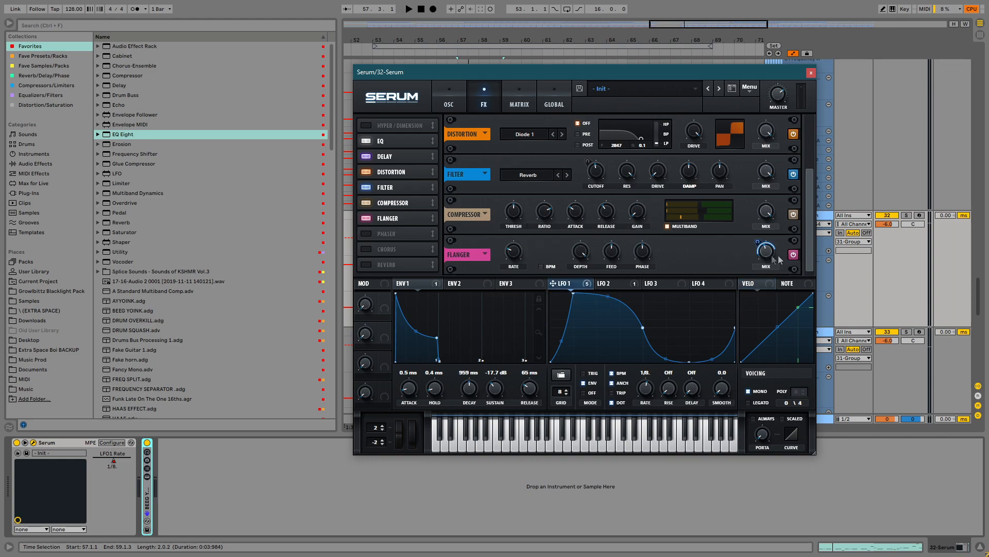
left_click(449, 105)
key("space")
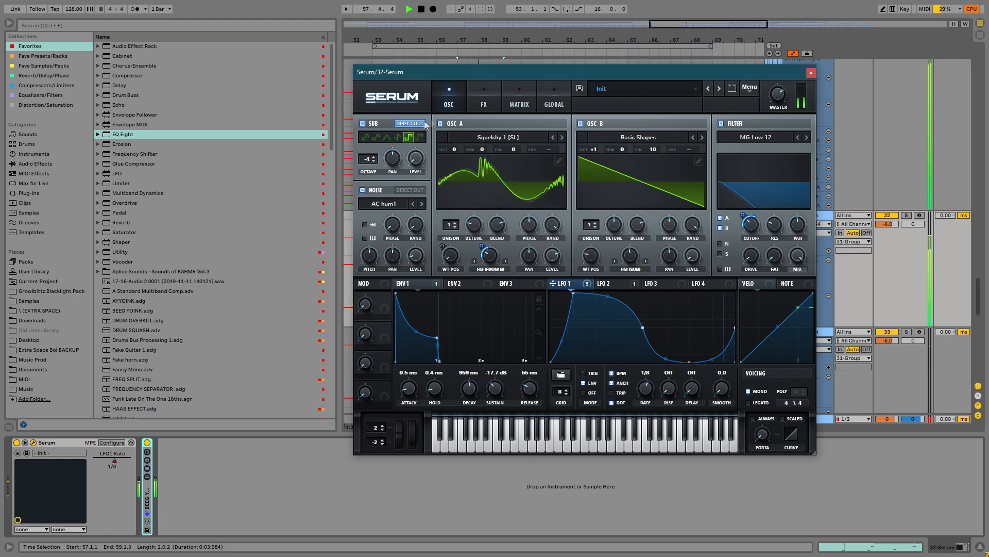
Step: Close the Serum window and examine the LFO1 Rate automation of 32 Serum around bar 61 while playing it
left_click(811, 73)
key("space")
left_click(562, 216)
key("space")
left_click_drag(570, 260, 556, 205)
scroll(534, 248, "up", 2)
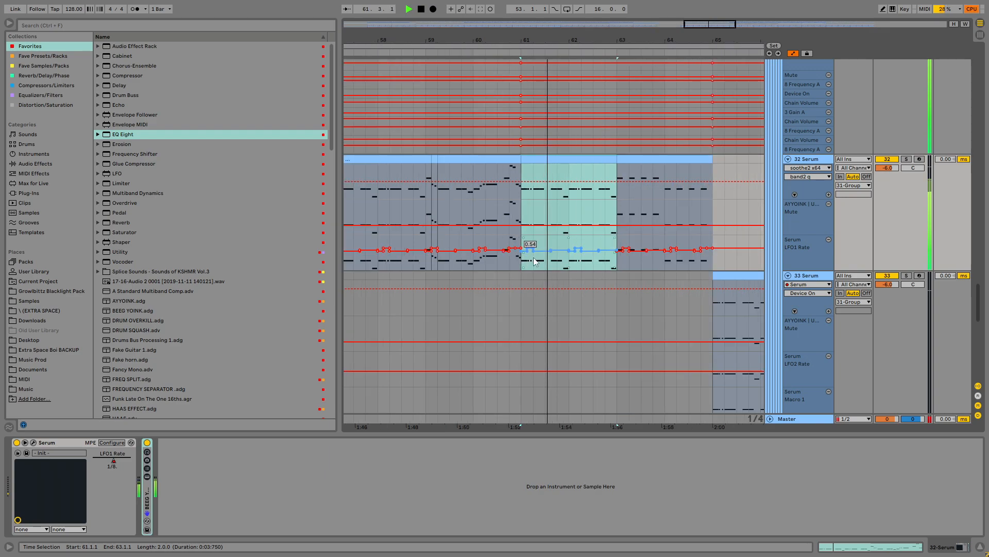
key("space")
scroll(558, 252, "up", 2)
left_click(454, 242)
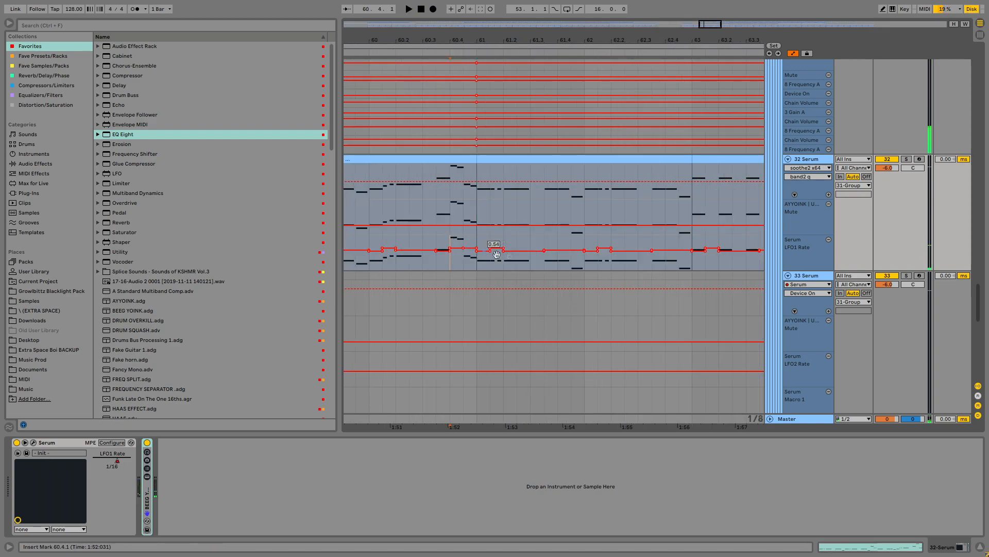
Step: Solo 33 Serum, play its first clip from bar 65 and hide the automation
scroll(619, 242, "down", 3)
left_click_drag(661, 261, 483, 201)
left_click(573, 242)
key("s")
scroll(529, 226, "down", 3)
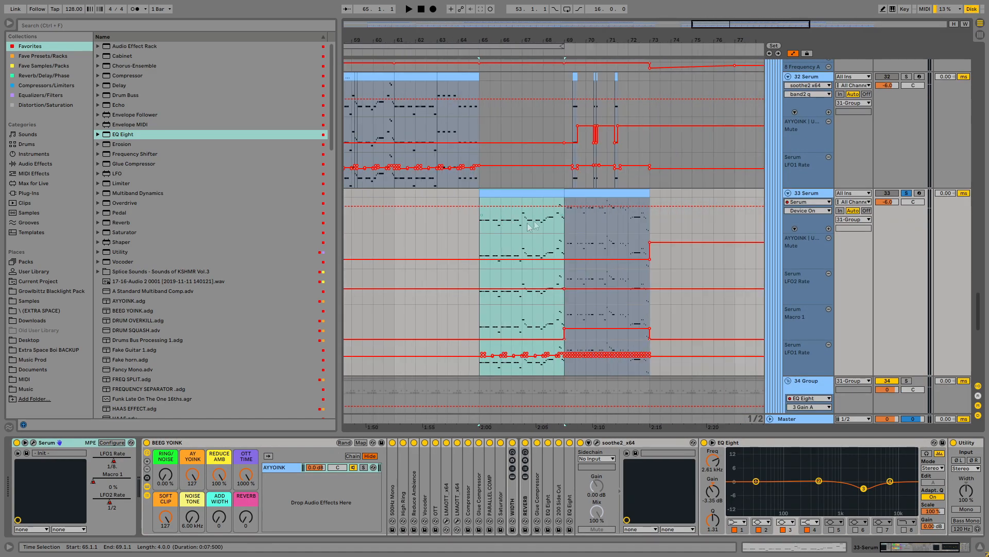
key("space")
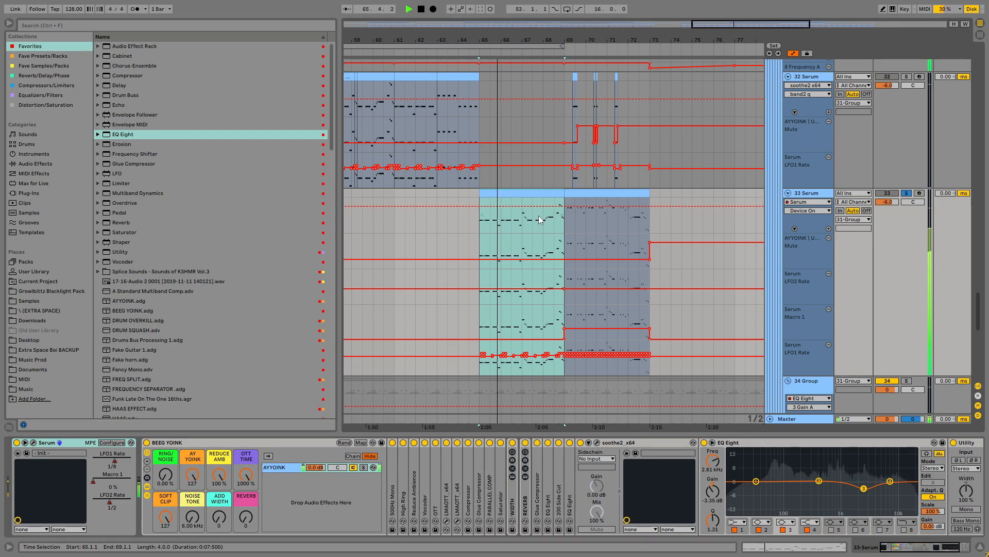
key("a")
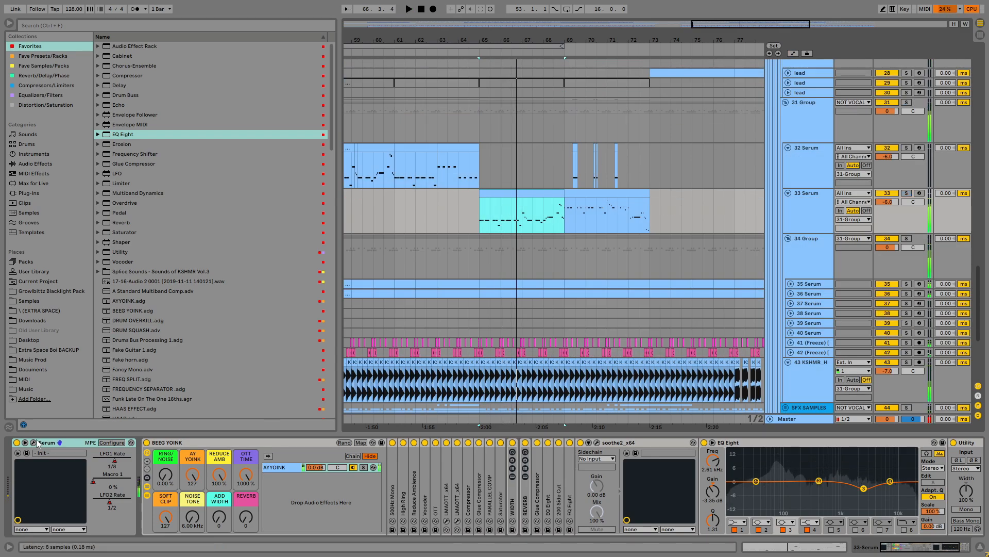
Step: Open the Serum synth of track 33, look at its effects and oscillator pages, and play its bass from bar 65
left_click(34, 442)
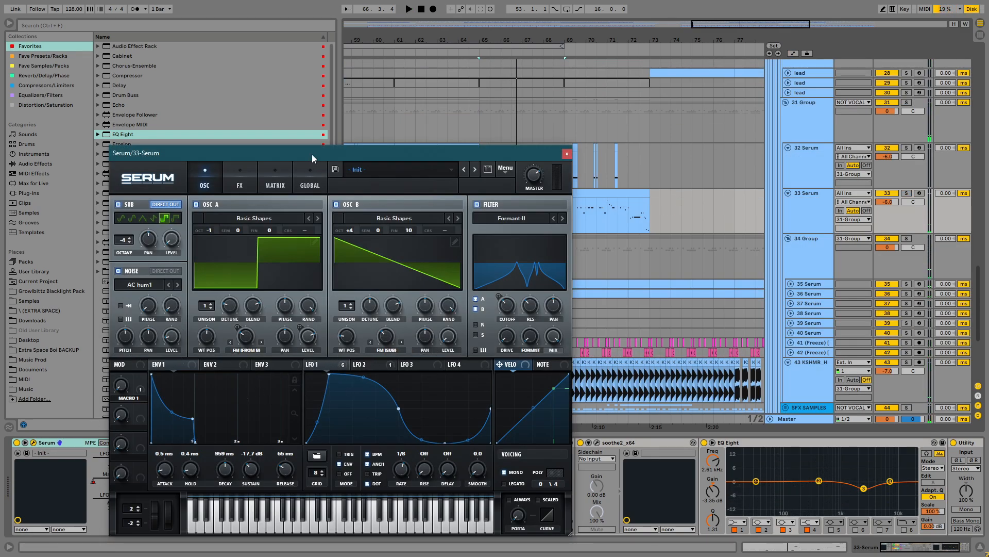
left_click_drag(313, 157, 428, 81)
left_click(361, 101)
left_click(322, 101)
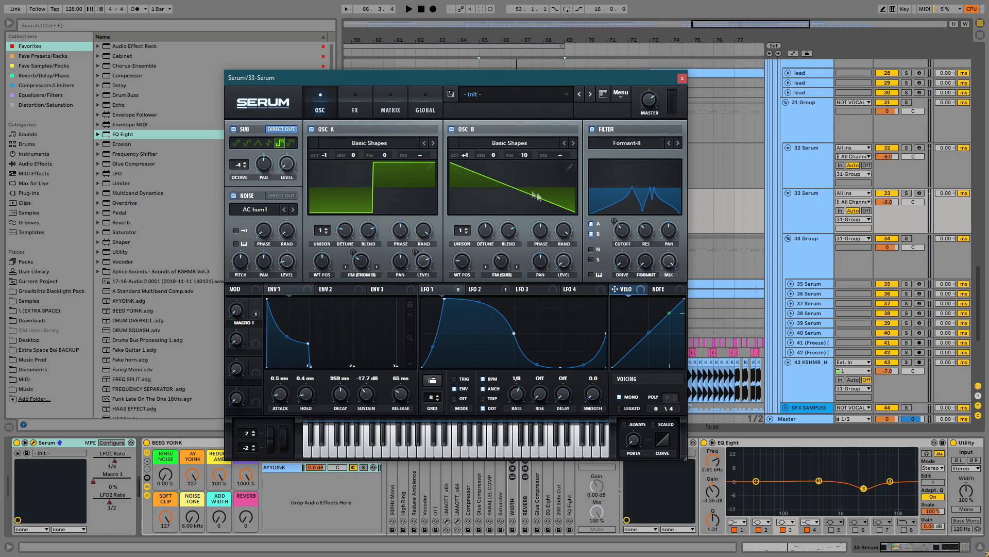
key("space")
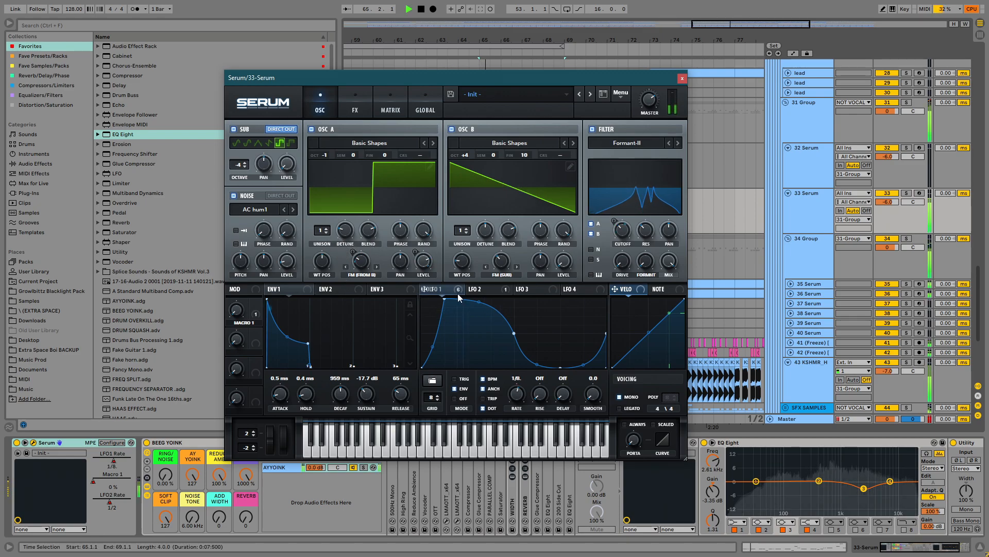
Step: Close the synth, show the automation and examine the second 33 Serum clip and the short 32 Serum clips from bar 69
left_click(682, 78)
left_click_drag(595, 212, 557, 202, "ctrl+alt")
key("a")
scroll(536, 198, "up", 3)
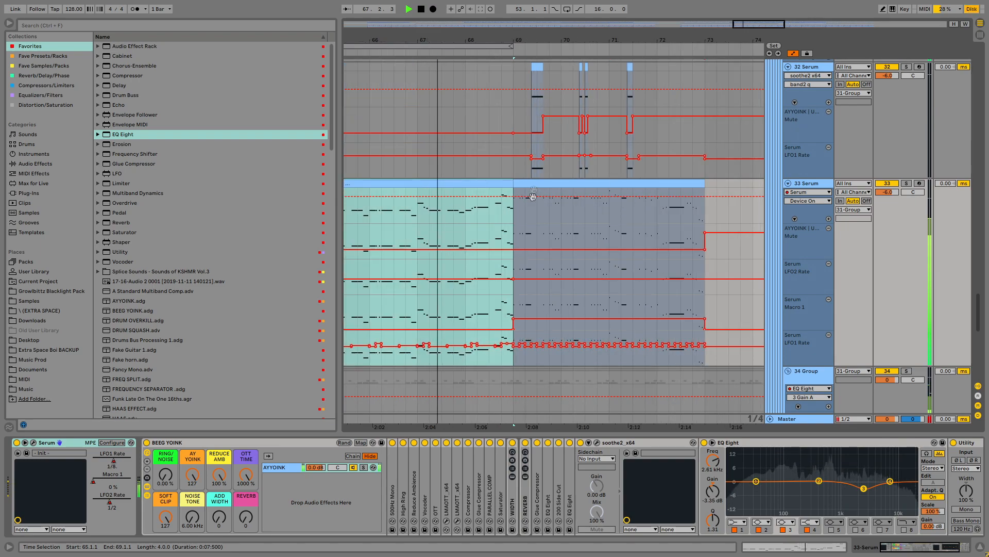
scroll(532, 196, "up", 2)
scroll(527, 277, "up", 5)
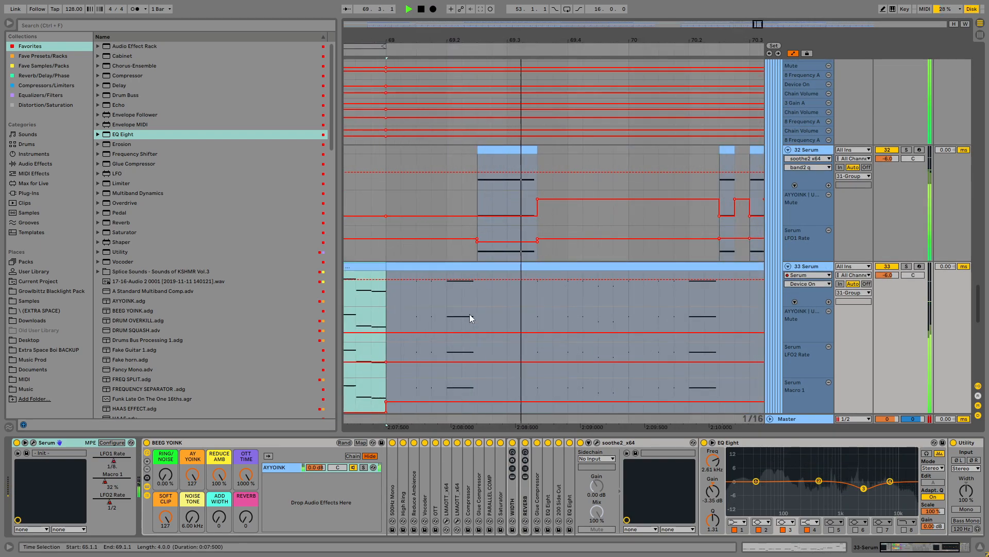
scroll(469, 313, "down", 3)
key("ctrl+d")
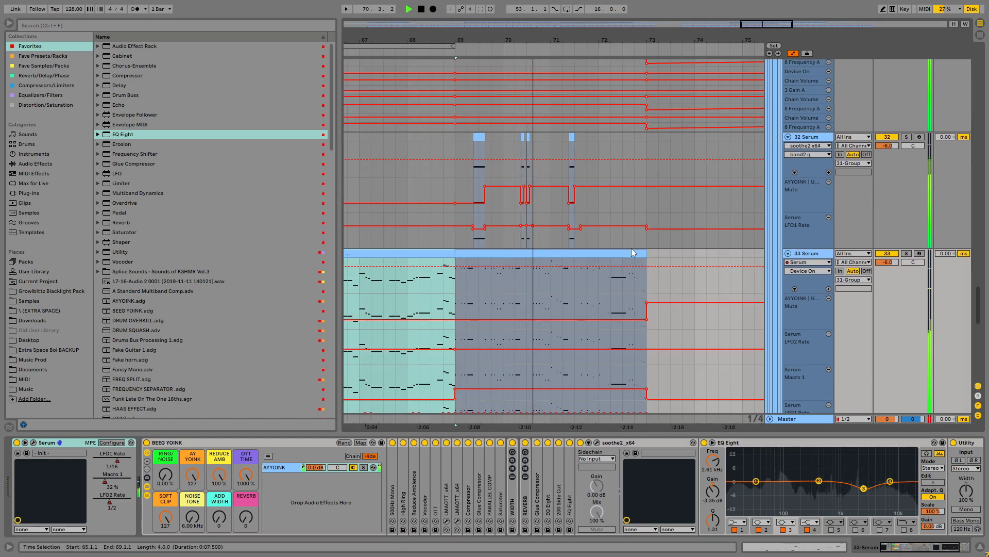
Step: Follow the bass clips up to bar 73 and fold 32 Serum together with its neighbouring tracks
scroll(625, 253, "down", 2)
scroll(624, 253, "up", 2)
scroll(623, 253, "down", 2)
scroll(623, 253, "up", 2)
scroll(624, 253, "down", 2)
scroll(624, 253, "up", 2)
left_click(788, 137, "alt")
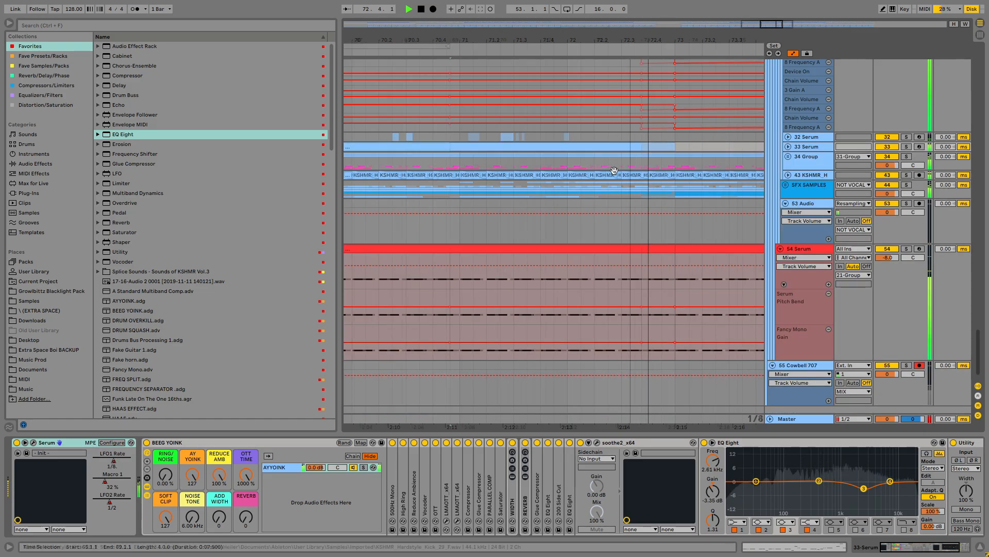
Step: Examine the bass groups, Beerus Line track and sub across the second half of the drop from bar 73 during playback
scroll(630, 248, "down", 5)
scroll(613, 257, "up", 7)
scroll(607, 263, "up", 10)
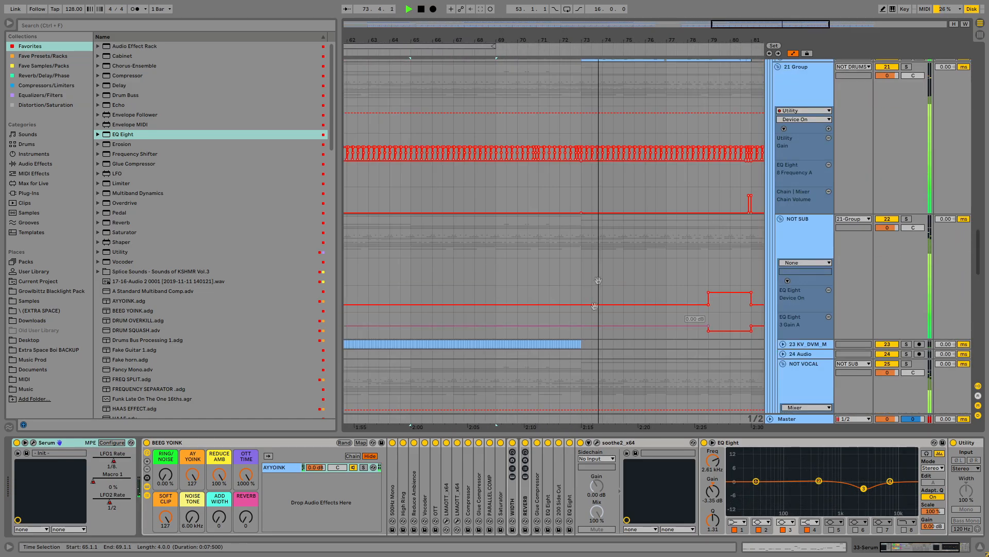
left_click_drag(588, 170, 575, 362)
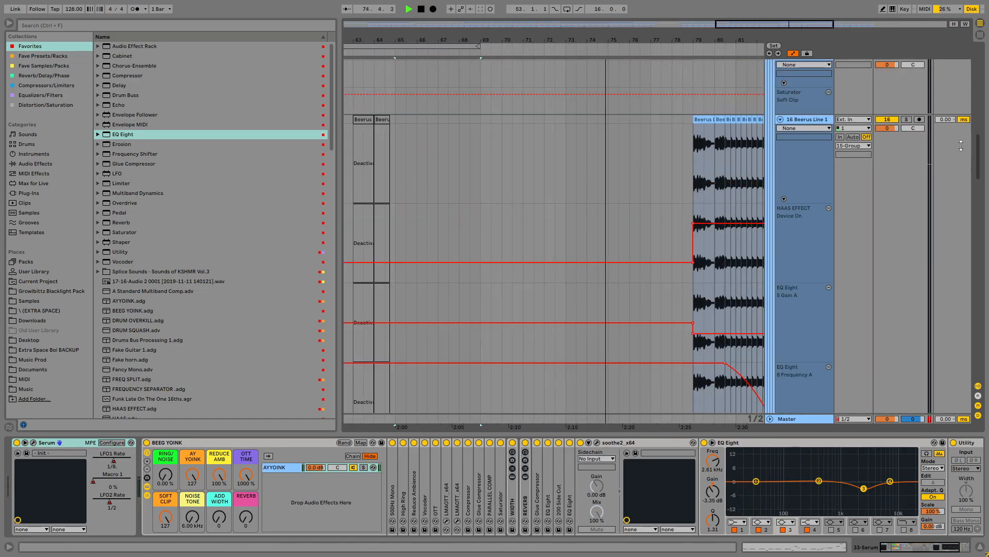
left_click_drag(979, 148, 938, 358)
left_click_drag(652, 140, 537, 221)
scroll(533, 237, "down", 3)
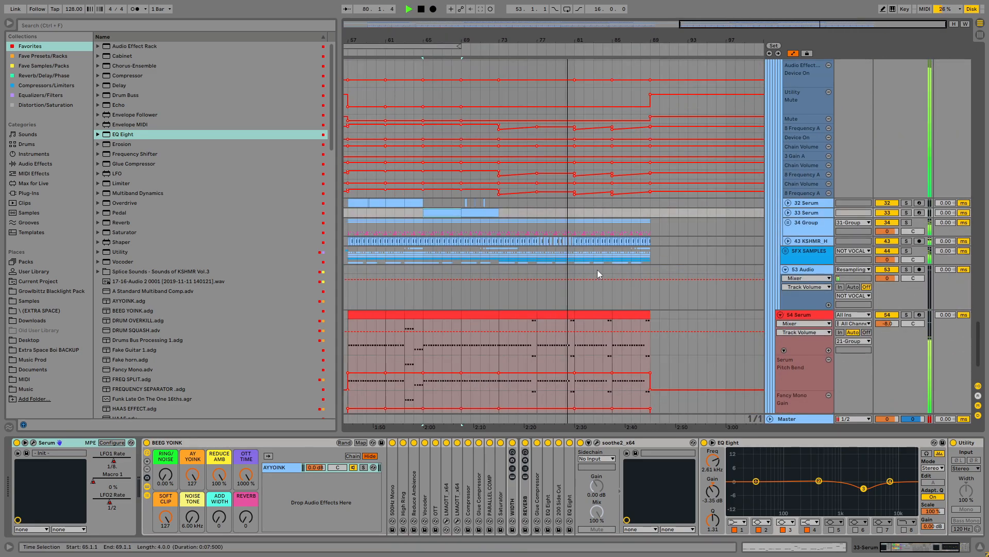
left_click_drag(597, 270, 787, 258)
Step: Fold the tracks inside 21 Group and NOT DRUMS, and stop playback
left_click(780, 315, "alt")
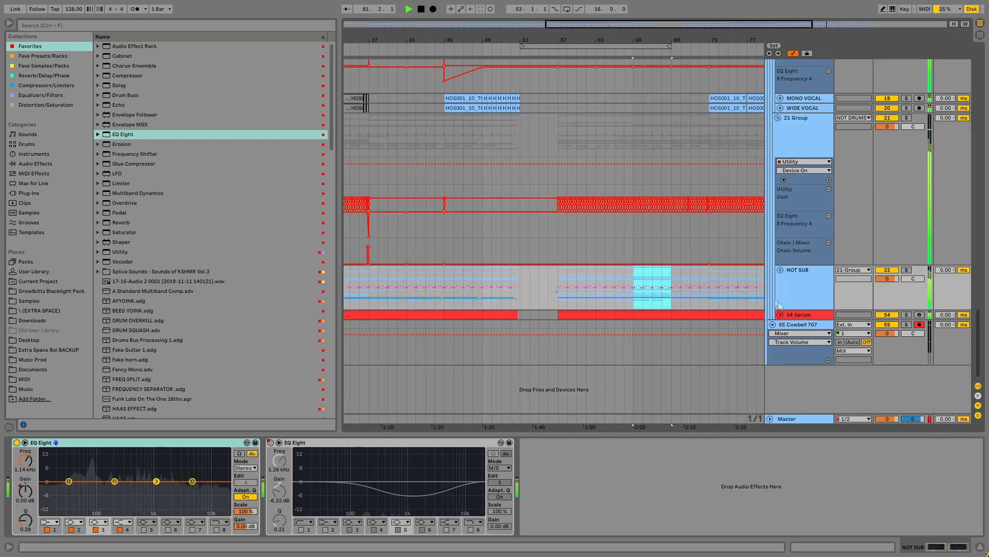
left_click(683, 283)
left_click(778, 118, "alt")
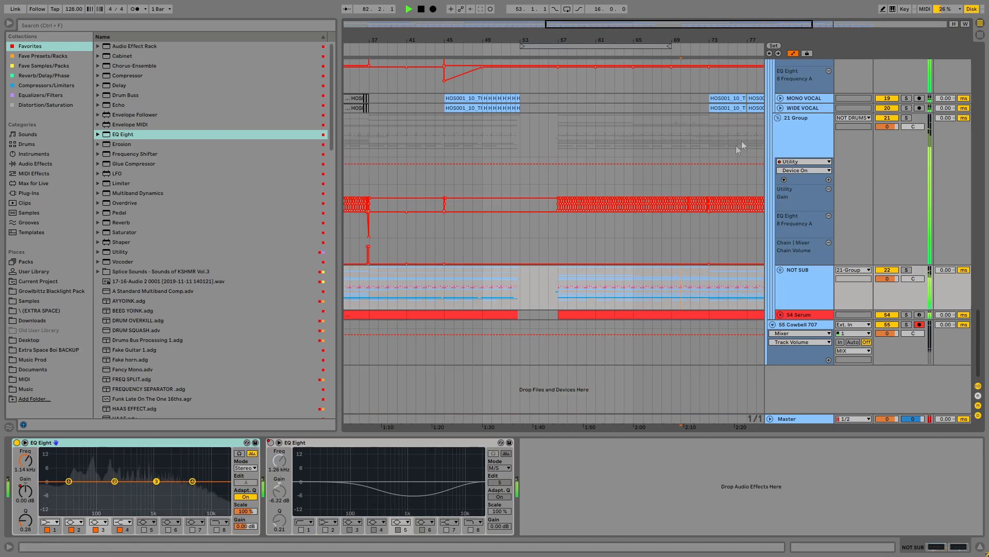
scroll(712, 177, "up", 2)
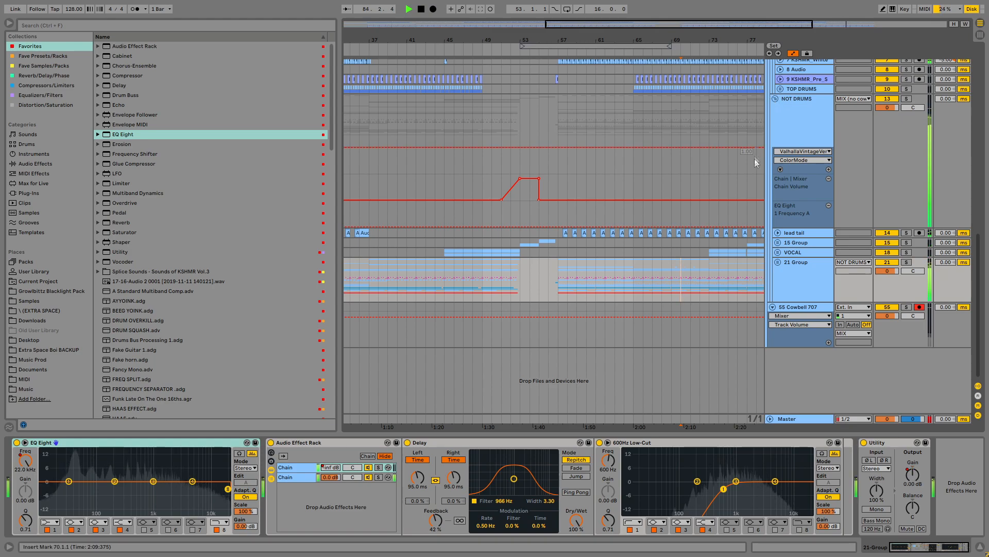
key("space")
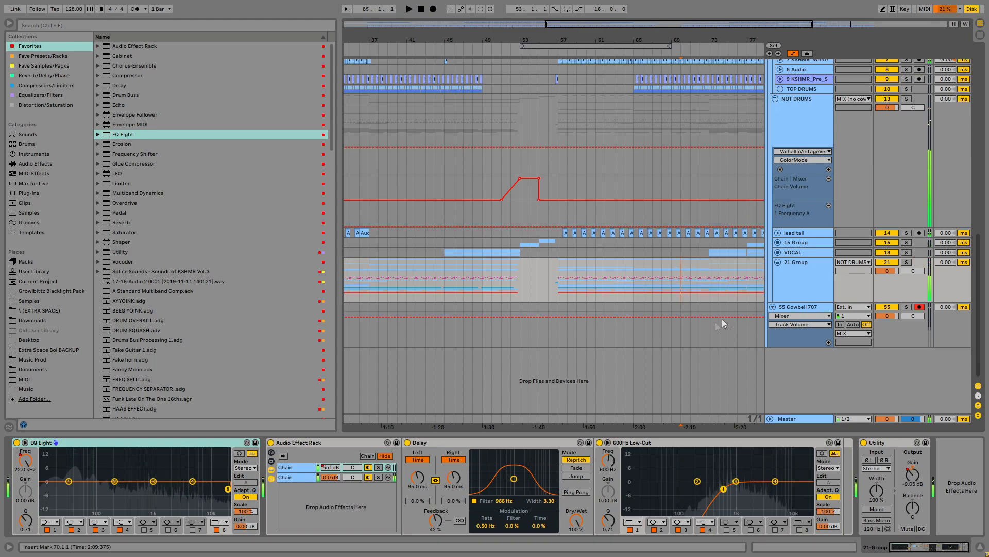
Step: Unfold 21 Group and NOT SUB at bar 57 and show the device chain of track 23 KV_DVM_M
left_click(776, 263, "alt")
scroll(562, 289, "down", 3)
scroll(464, 295, "right", 3)
left_click(437, 296)
left_click(780, 295)
scroll(578, 161, "down", 5)
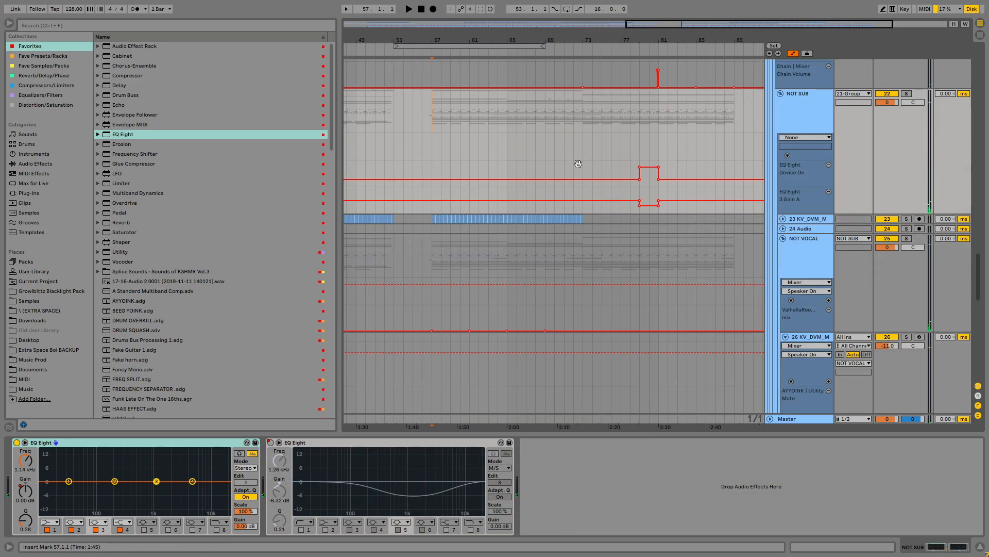
left_click(790, 221)
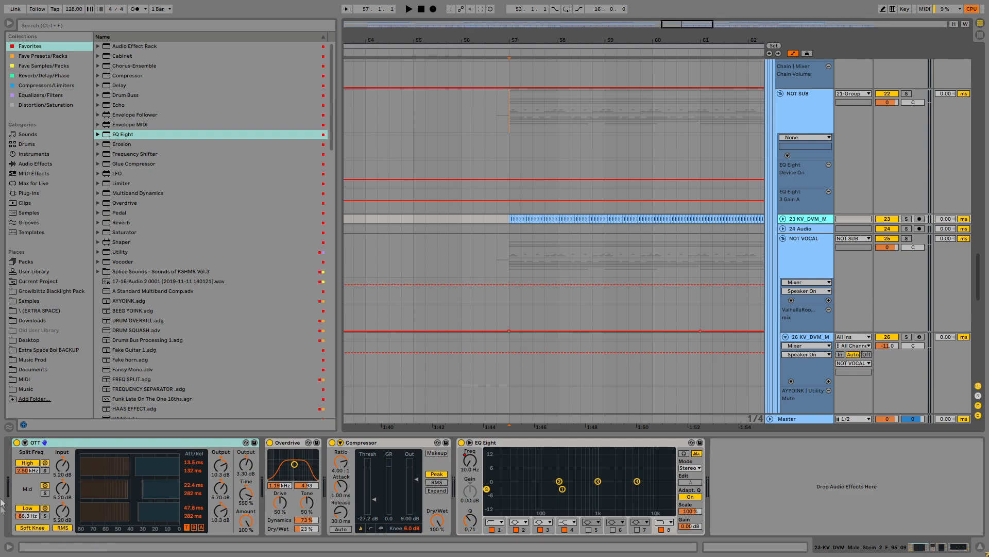
Step: Show the devices of the kick track 4 KSHMR_Punch and fold it with its neighbouring tracks
left_click_drag(978, 271, 969, 59)
scroll(681, 308, "down", 6)
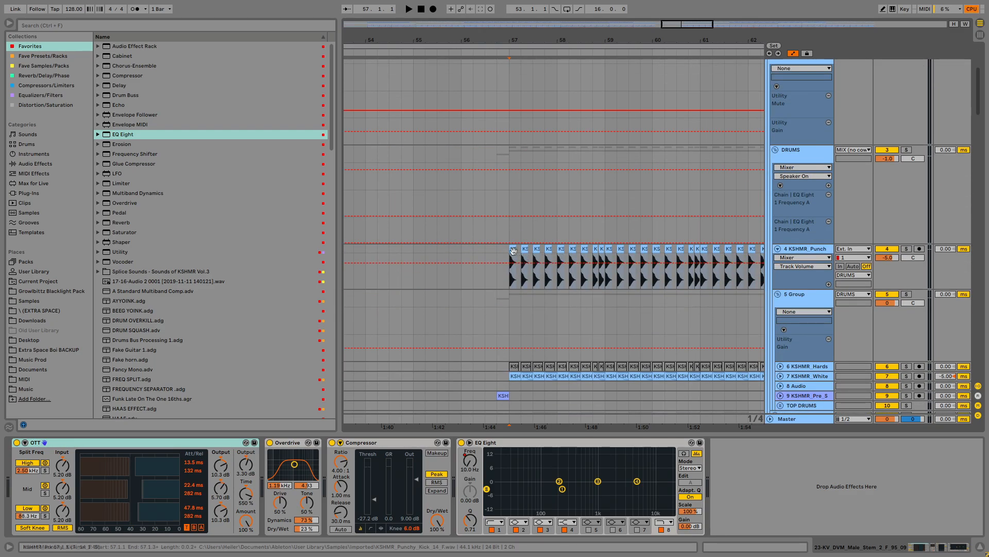
left_click(804, 261)
left_click(778, 249, "alt")
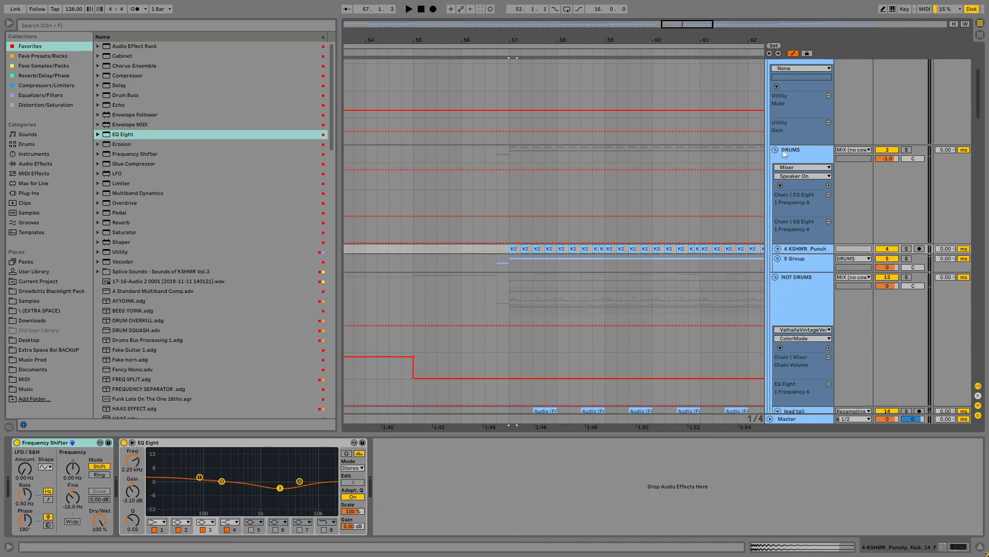
Step: Fold the DRUMS, MIX (no cowbell) and MIX groups, and show the whole arrangement with the insert marker at 57.1.1
left_click(775, 150, "alt")
scroll(742, 162, "up", 3)
left_click(773, 102, "alt")
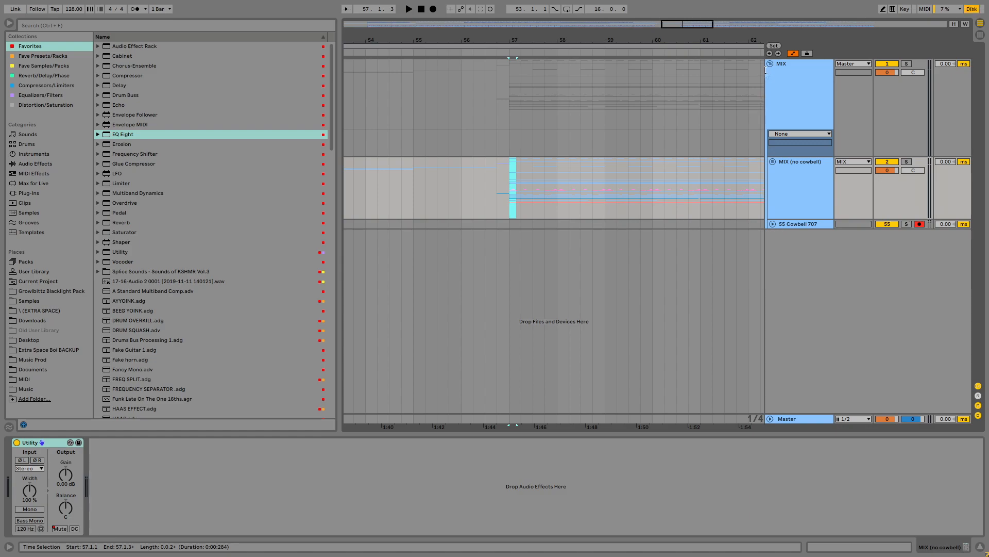
left_click(794, 90)
left_click(770, 64)
left_click(509, 90)
scroll(561, 253, "down", 8)
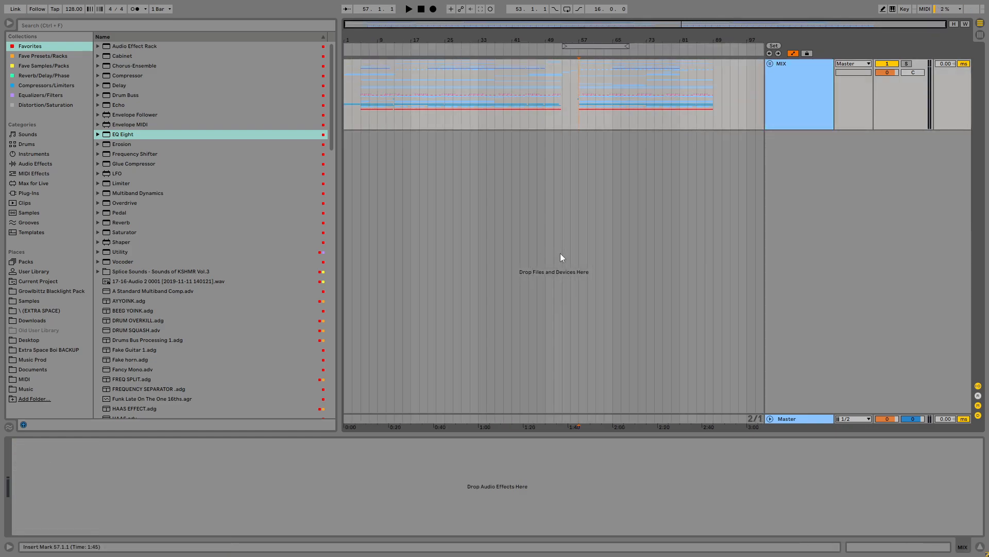
Step: Open the Anubis (Mix and Master) project and show the Master track's devices in Session View
key("F11")
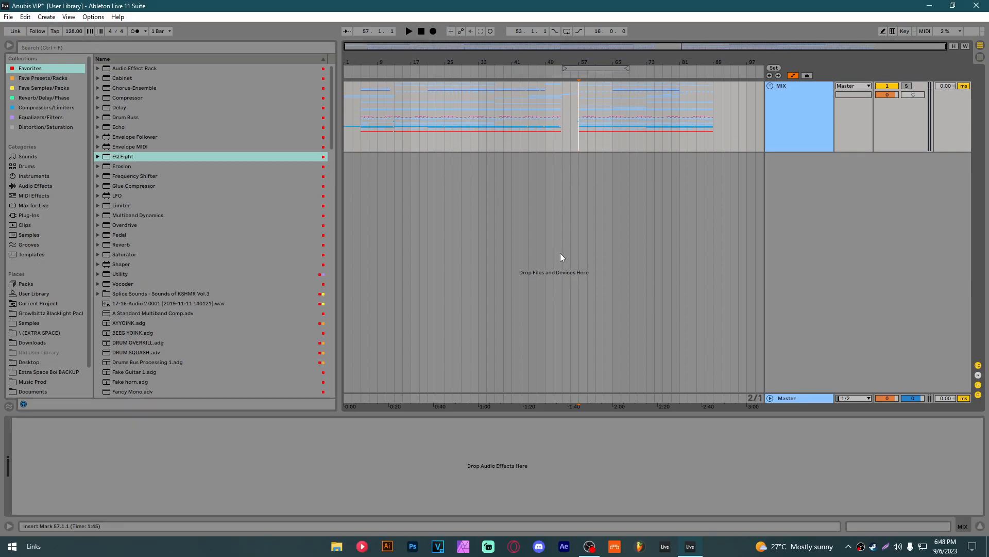
left_click(4, 17)
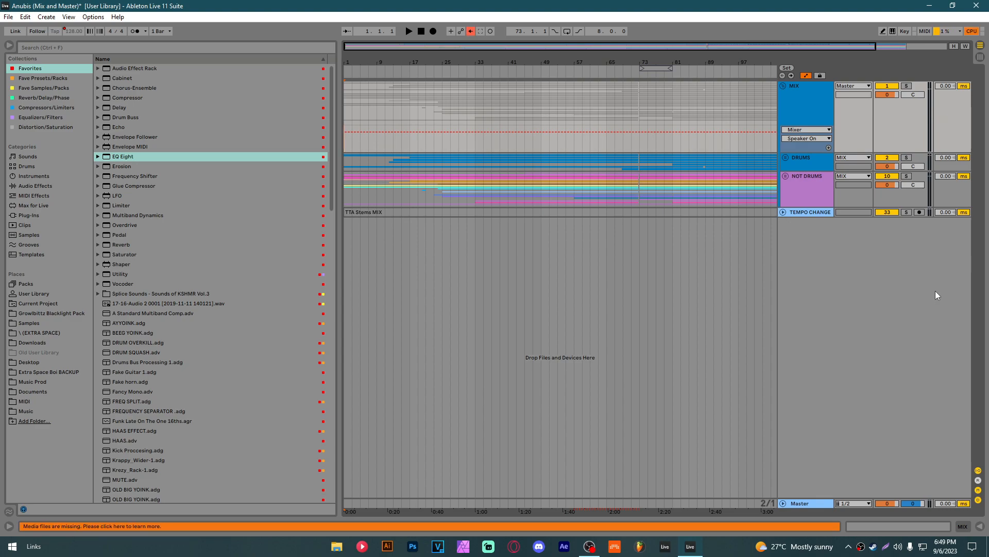
key("Tab")
key("Tab")
key("Tab")
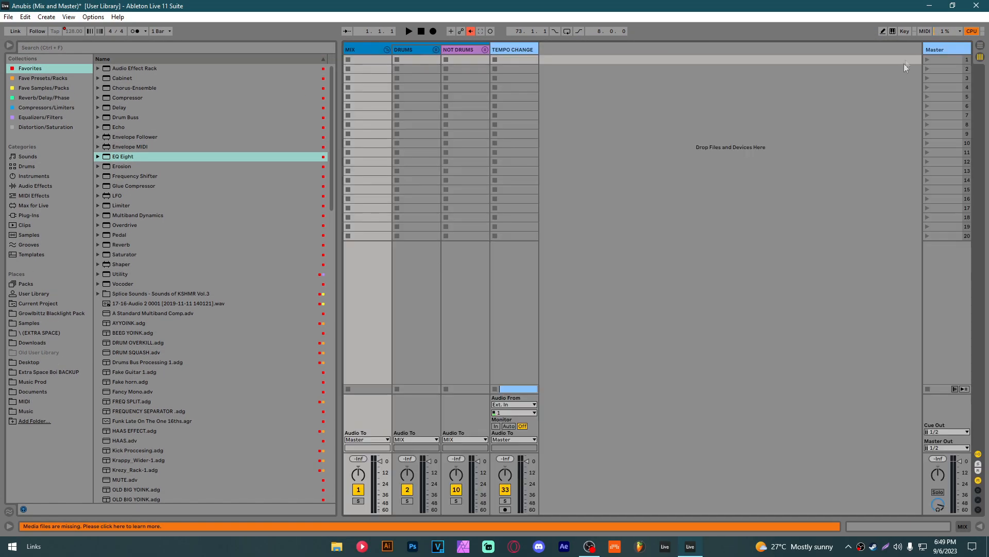
double_click(935, 50)
Step: Examine the EQ Eight and Utility in the bands of the master's FREQ SPLIT rack, and fold both devices
double_click(19, 482)
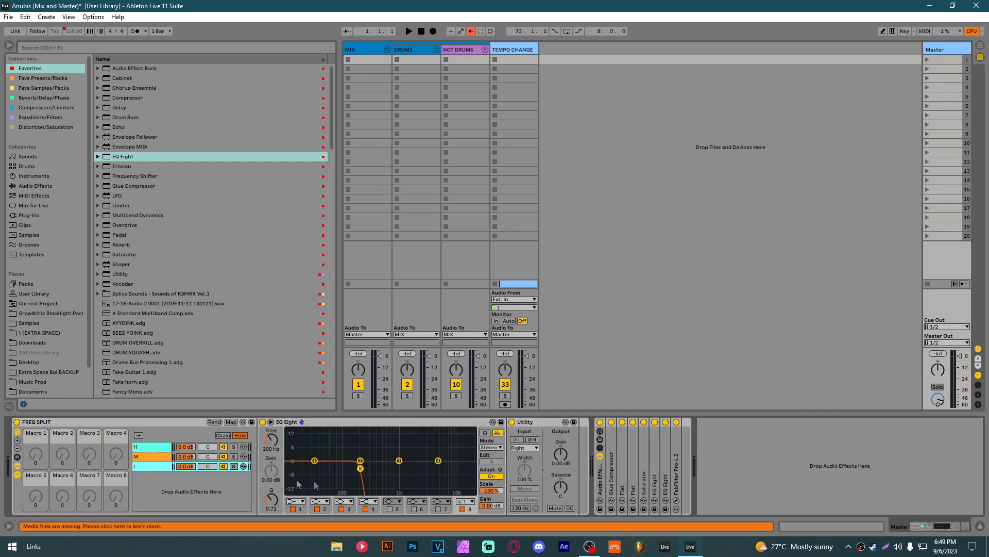
left_click(141, 454)
double_click(263, 479)
left_click(516, 467)
double_click(515, 469)
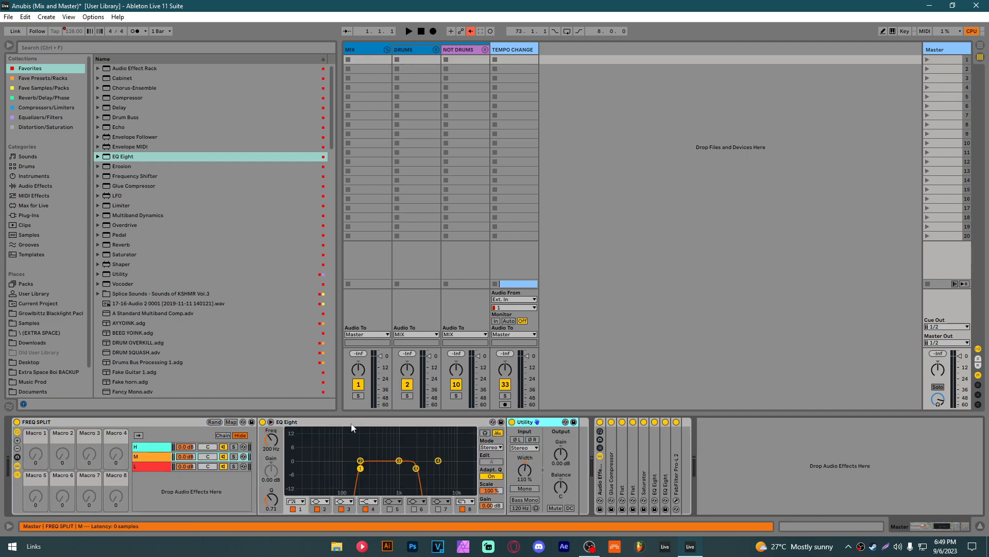
double_click(291, 422)
double_click(292, 422)
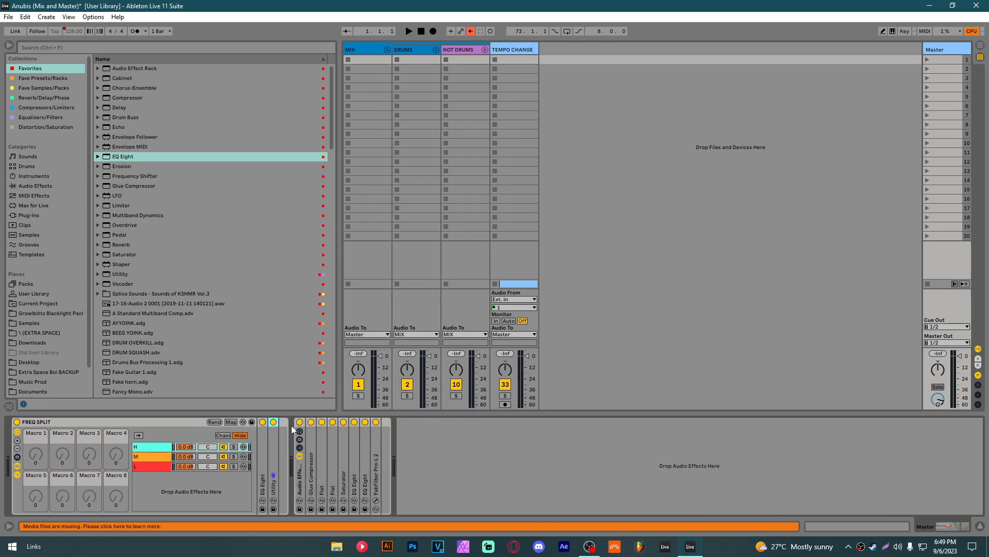
Step: Play the mix from bar 33 and set the master Glue Compressor's threshold to -13.0 dB, folding the device when done
double_click(311, 489)
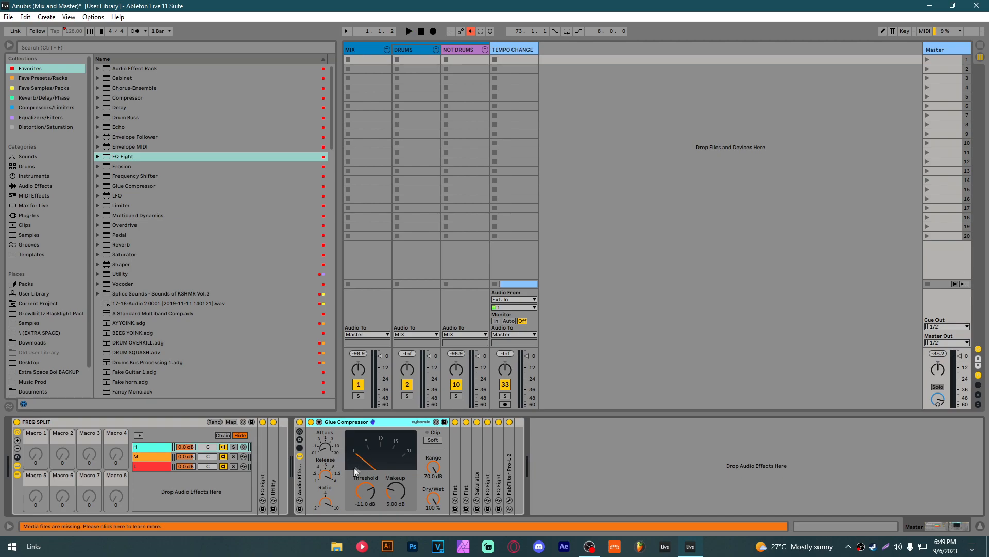
key("Tab")
left_click(494, 188)
key("Tab")
key("space")
left_click(952, 50)
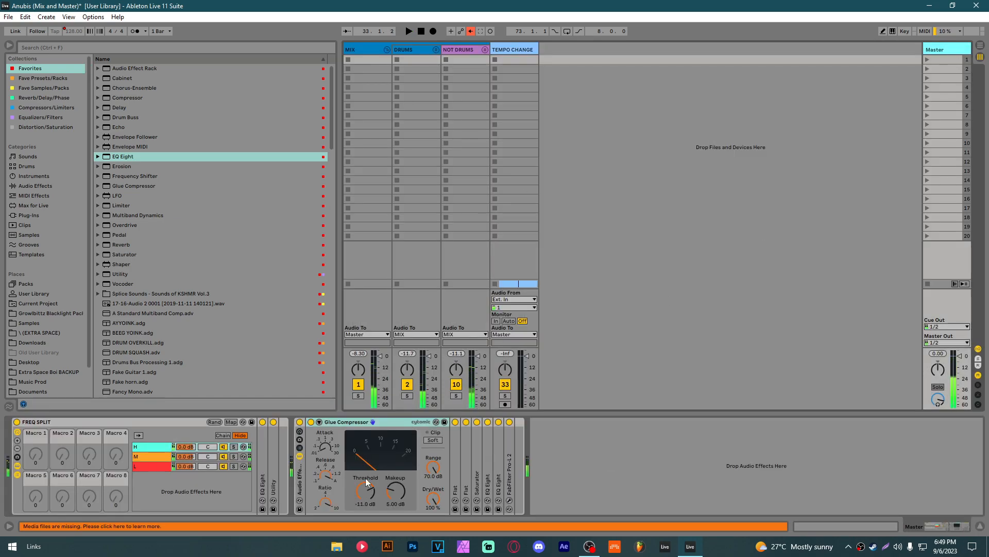
left_click_drag(370, 487, 382, 493)
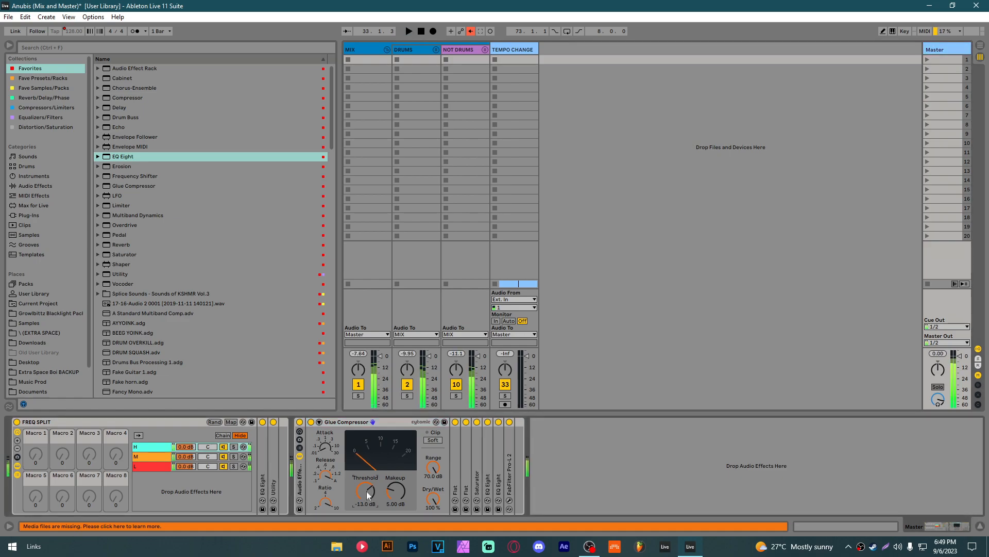
double_click(355, 421)
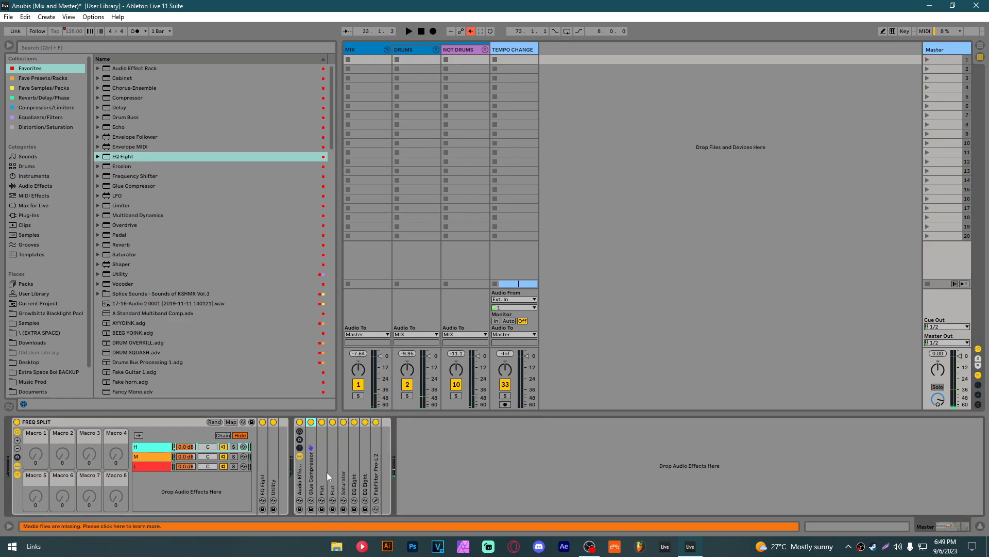
Step: Examine the two Flat multiband dynamics devices and the Saturator on the master, folding each one when done
double_click(322, 470)
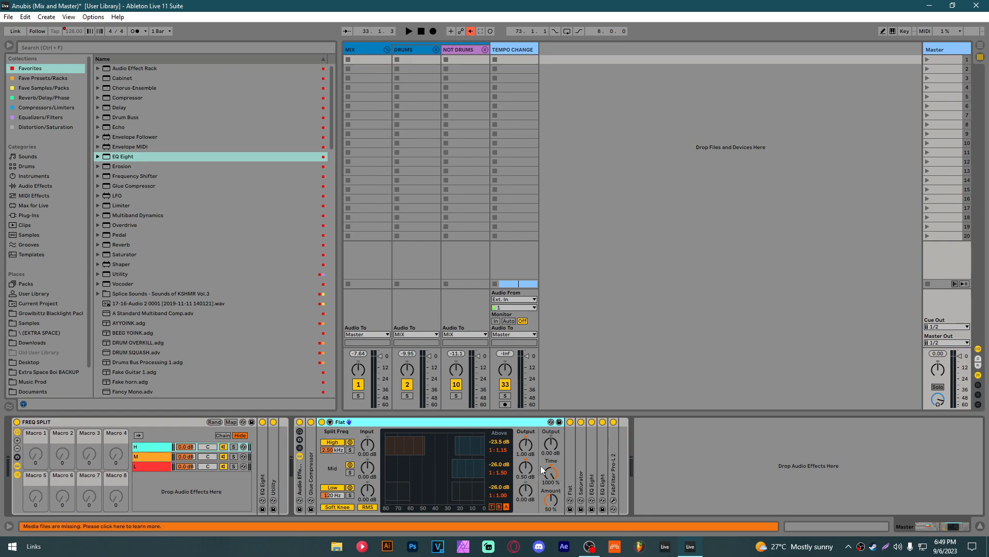
double_click(344, 423)
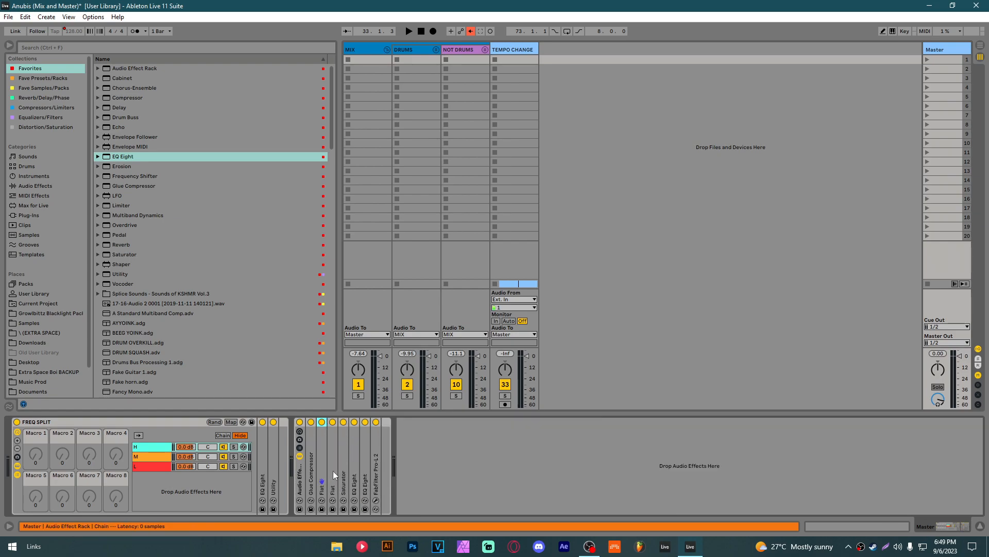
double_click(333, 472)
double_click(498, 422)
double_click(343, 464)
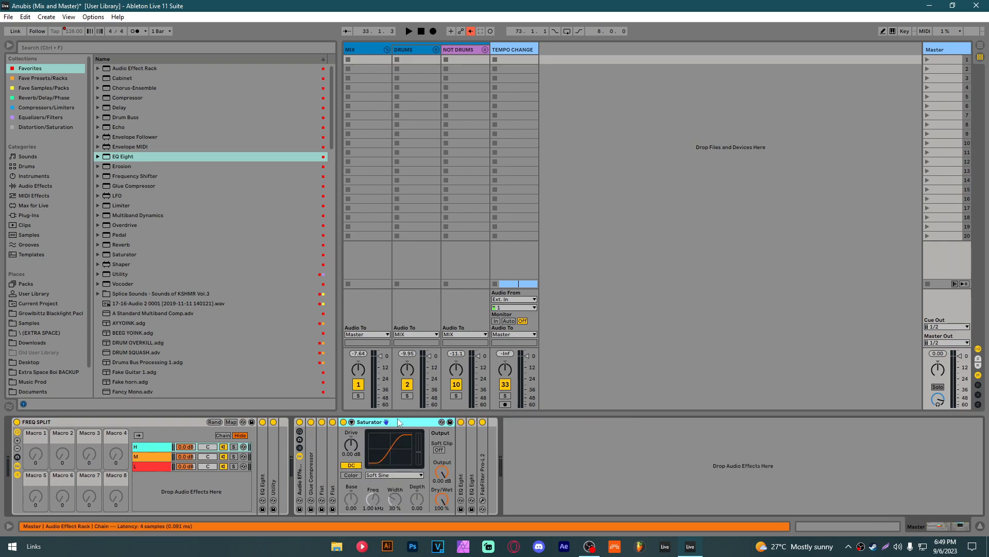
double_click(371, 422)
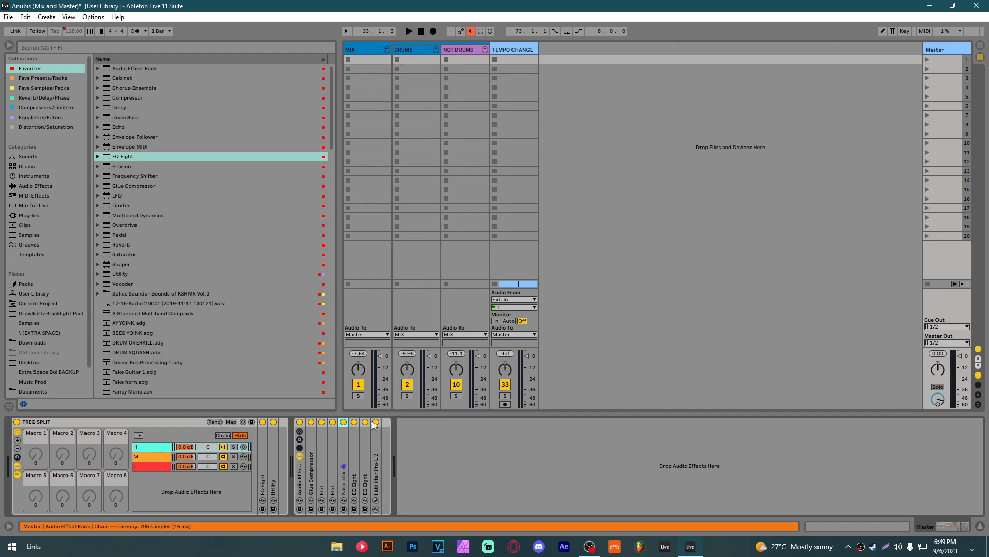
Step: Examine the curves of the two EQ Eight devices after the Saturator, enlarging the first one's display, and fold both devices
double_click(358, 479)
double_click(508, 447)
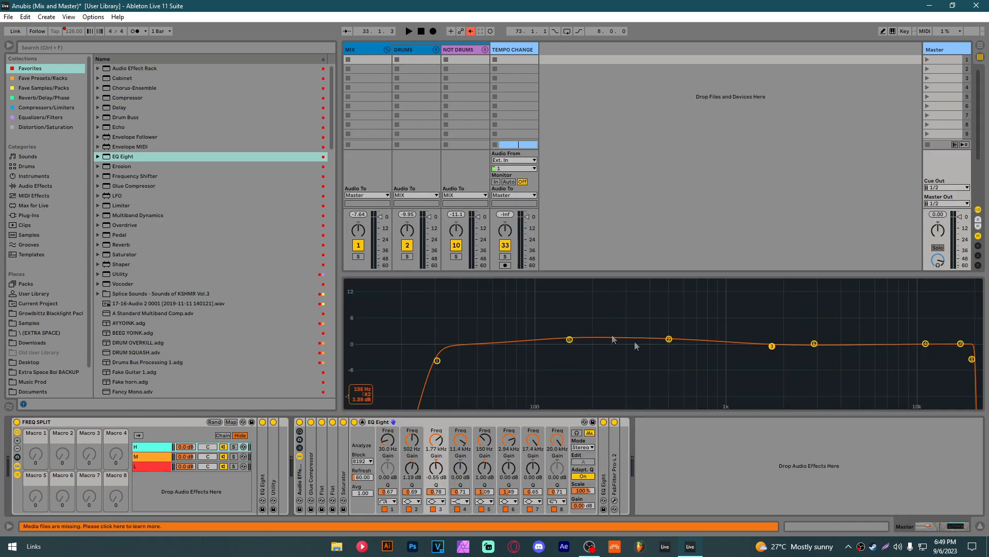
double_click(689, 319)
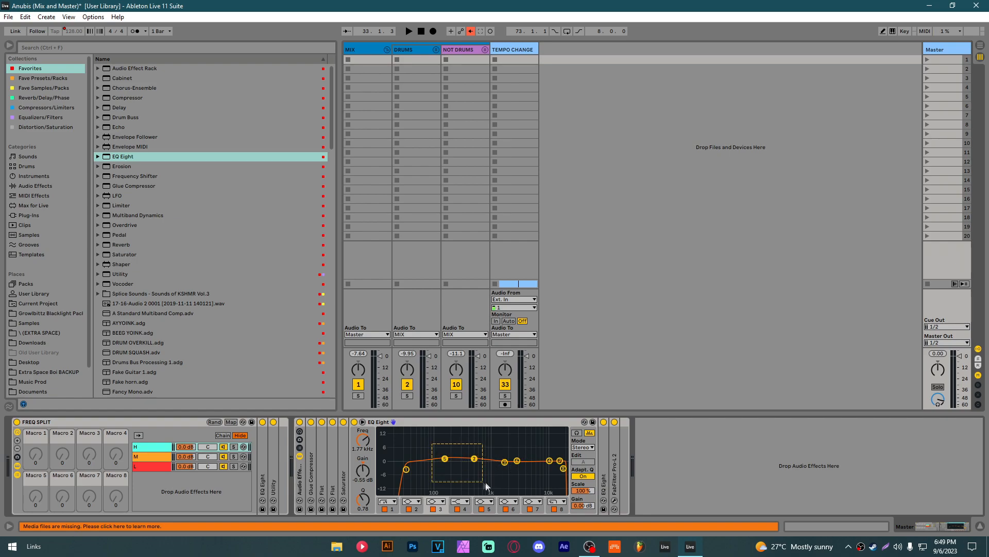
double_click(474, 423)
double_click(365, 478)
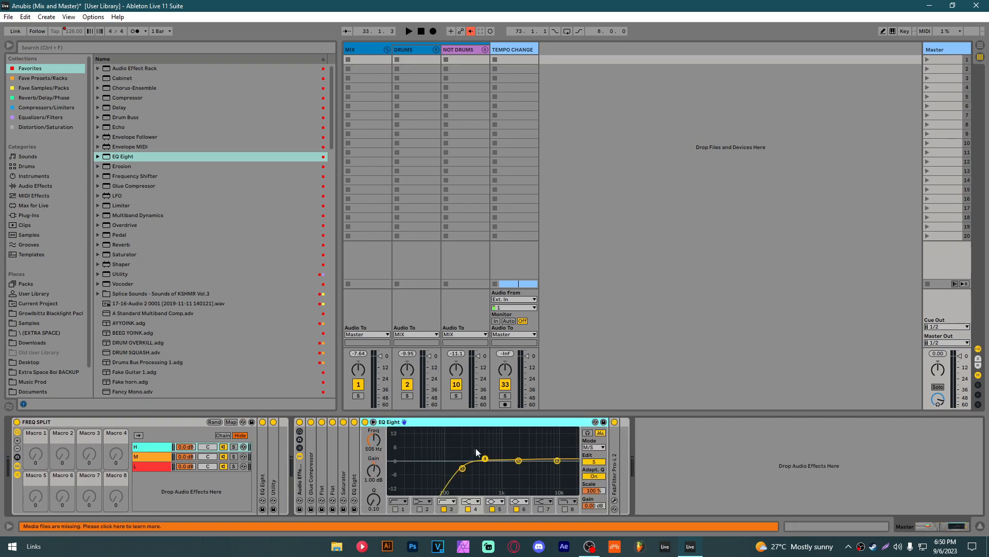
left_click_drag(483, 449, 593, 478)
double_click(479, 424)
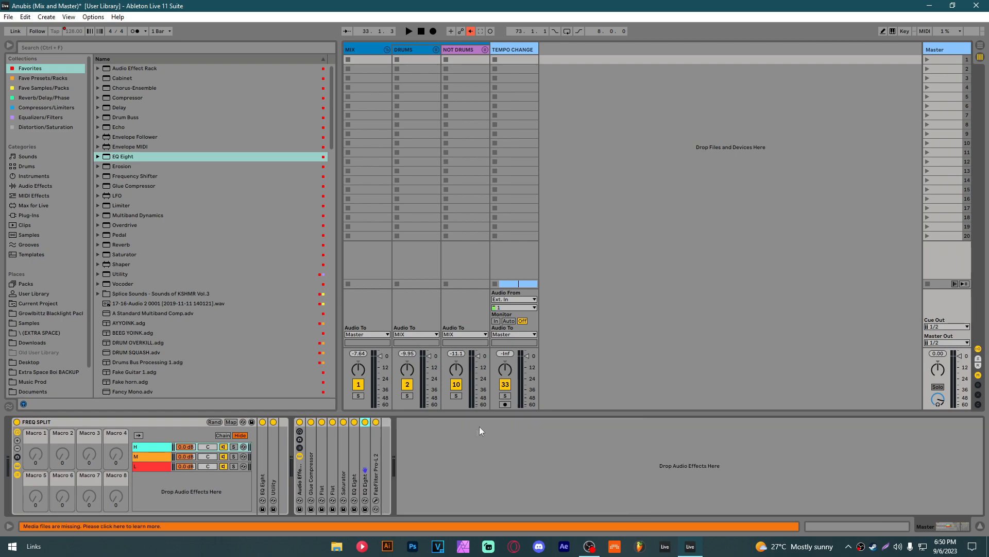
Step: Open the master's FabFilter Pro-L 2, play the mix to watch its limiting, and keep its window open over the session
left_click(376, 499)
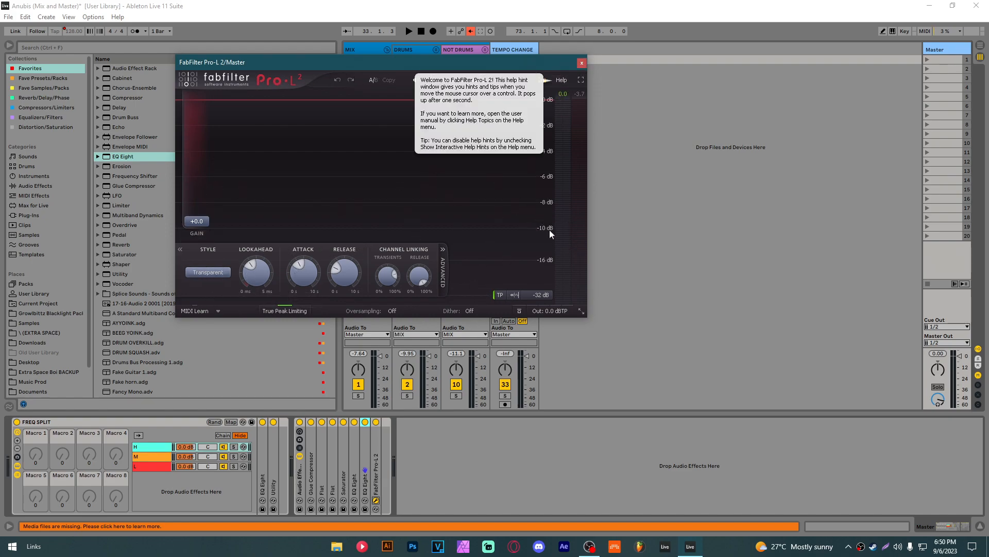
key("space")
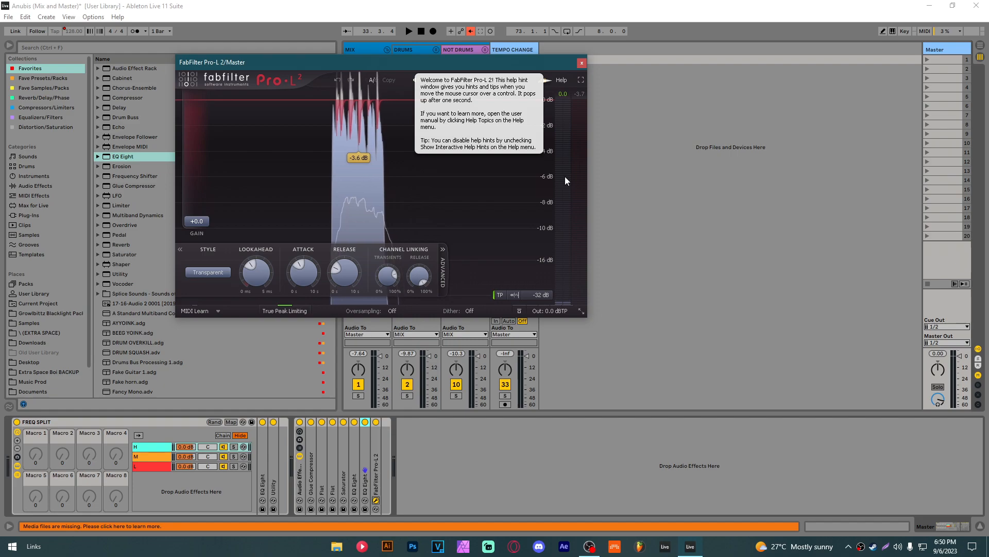
left_click(581, 62)
left_click(376, 499)
left_click_drag(432, 64, 517, 70)
left_click(471, 32)
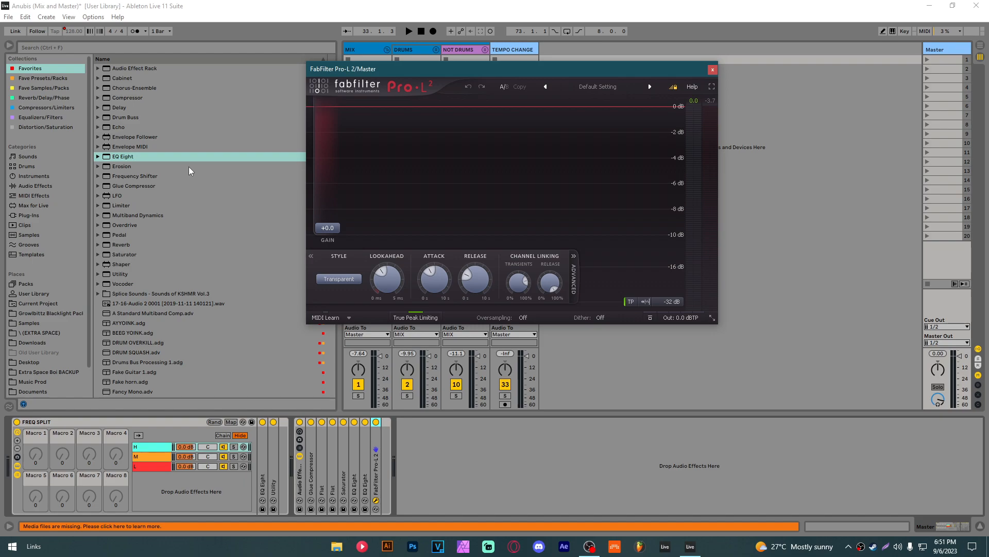
Step: Try a Compressor with a -16.8 dB threshold before FabFilter Pro-L 2, delete it, and close the limiter window
mouse_move(136, 99)
left_mouse_down()
mouse_move(183, 123)
mouse_move(375, 472)
left_mouse_up()
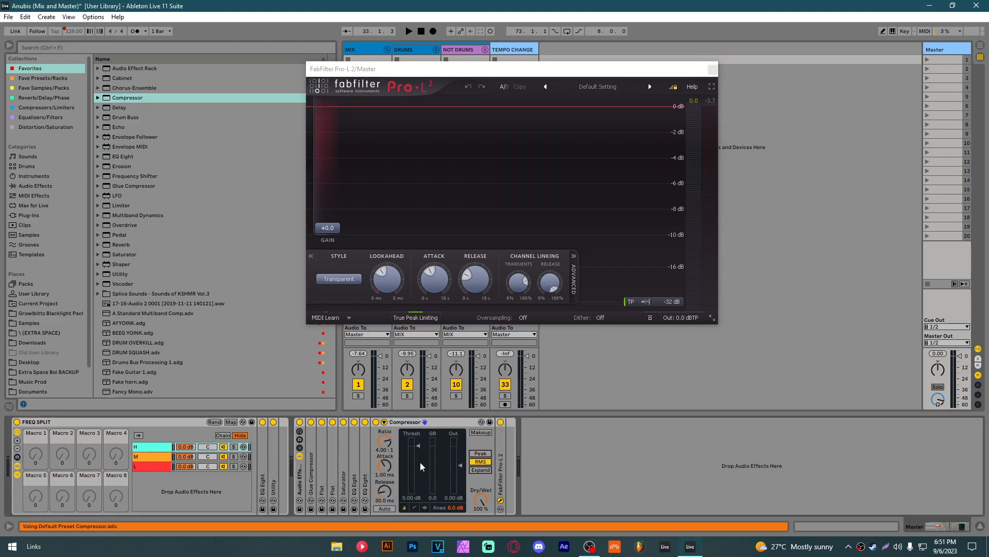
left_click_drag(420, 461, 417, 471)
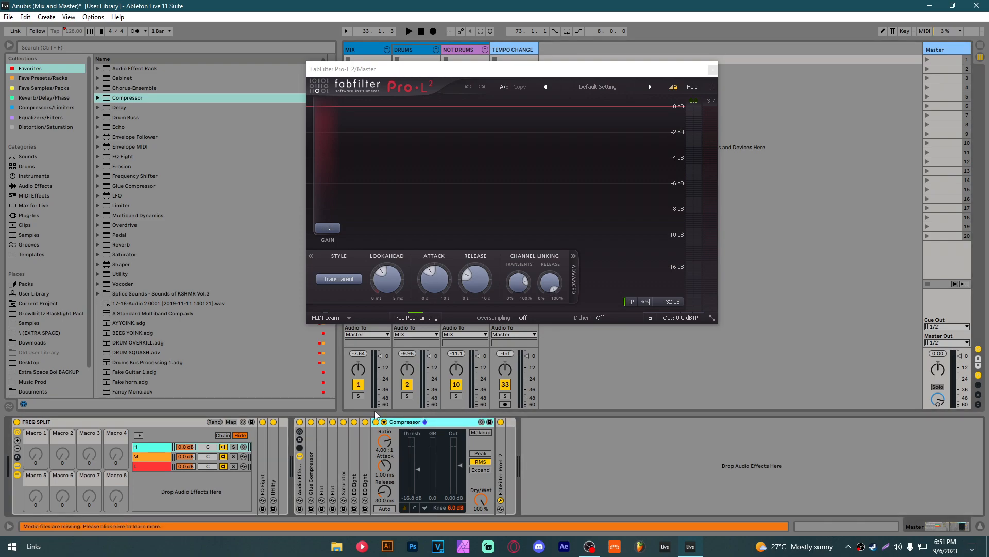
key("Delete")
left_click(712, 69)
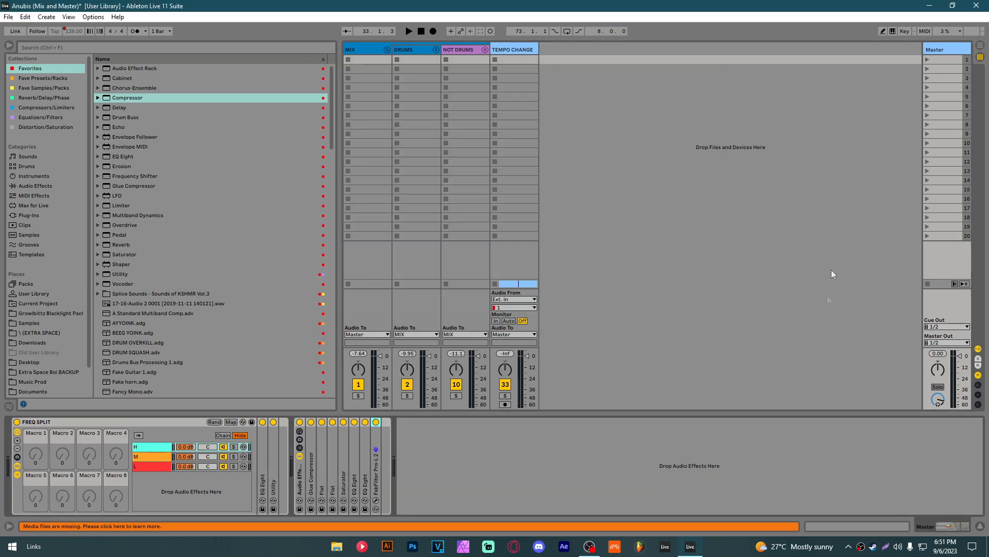